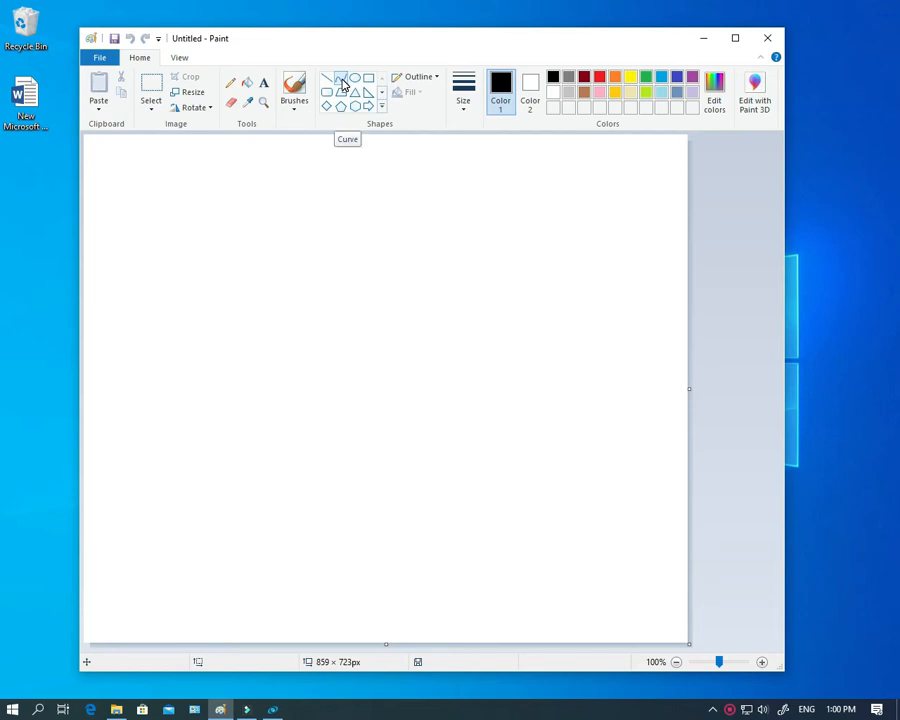
Step: Select the Curve shape tool for drawing black curves on the blank canvas
{"action": "left_click", "coordinate": [342, 80]}
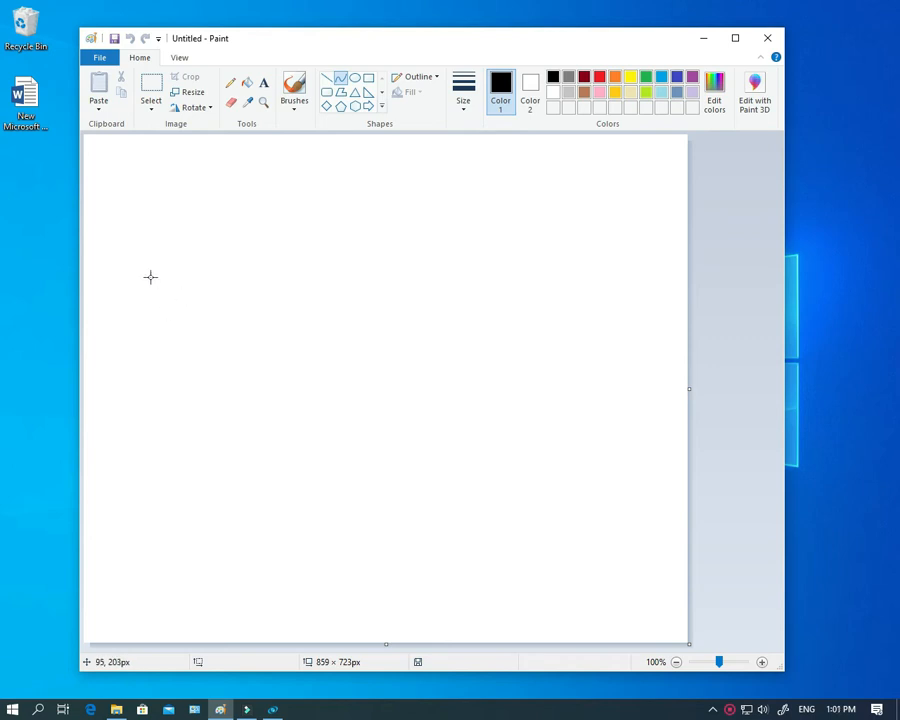
{"action": "mouse_move", "coordinate": [150, 277]}
{"action": "left_mouse_down"}
{"action": "mouse_move", "coordinate": [338, 278]}
{"action": "mouse_move", "coordinate": [291, 269]}
{"action": "mouse_move", "coordinate": [301, 201]}
{"action": "left_mouse_up"}
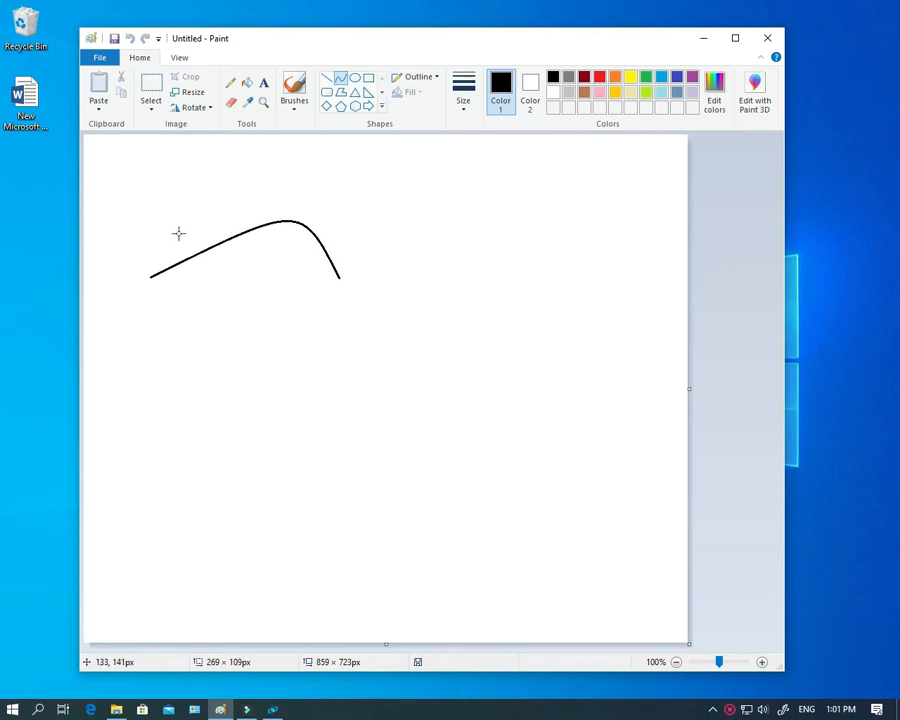
{"action": "left_click_drag", "start_coordinate": [203, 234], "coordinate": [200, 197]}
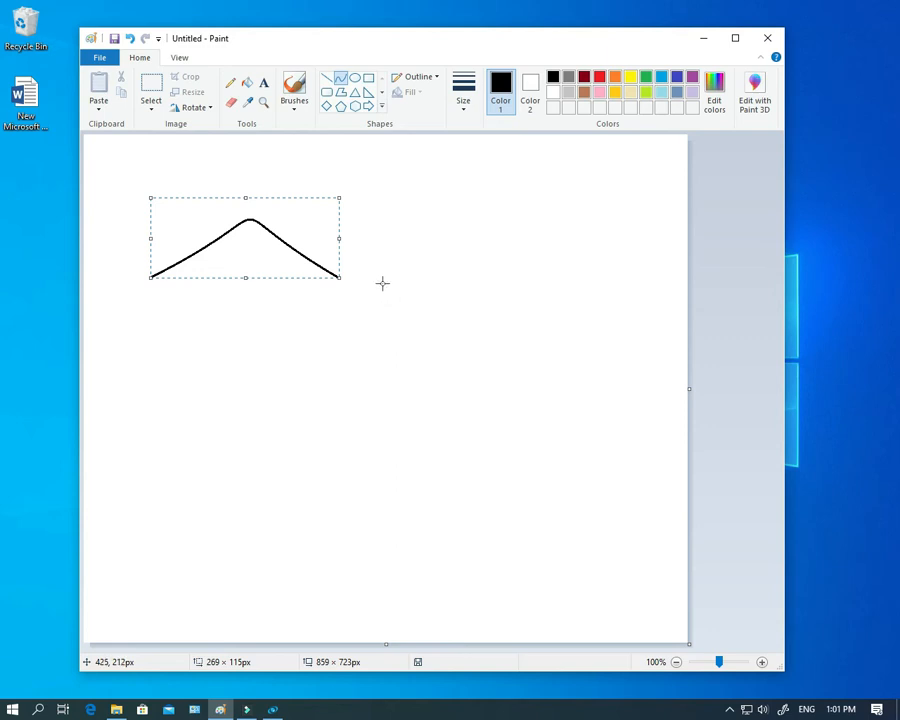
{"action": "left_click_drag", "start_coordinate": [382, 283], "coordinate": [616, 282]}
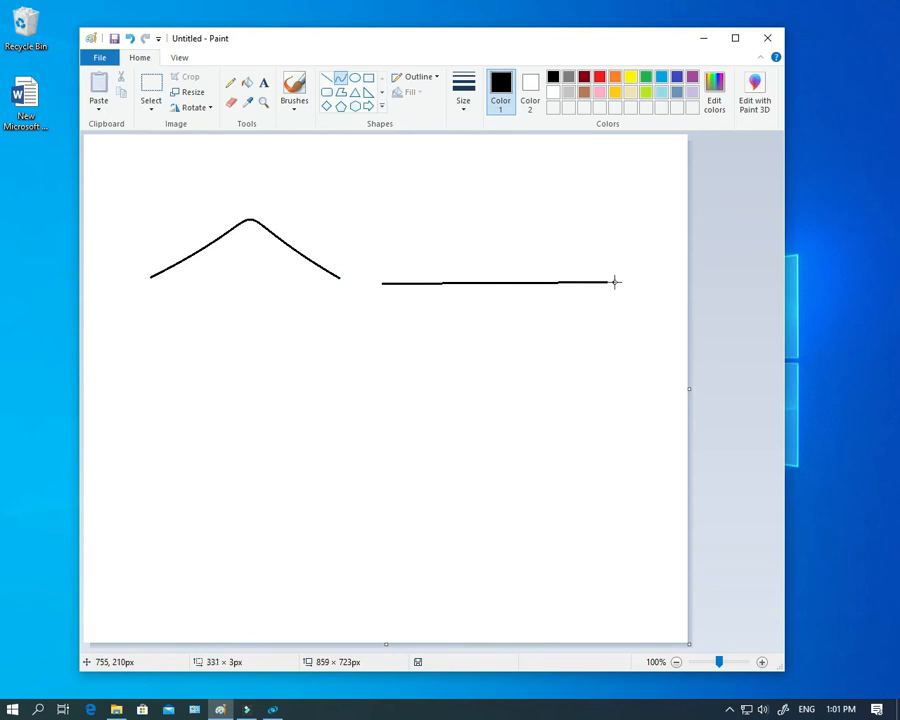
{"action": "left_click_drag", "start_coordinate": [448, 249], "coordinate": [448, 205]}
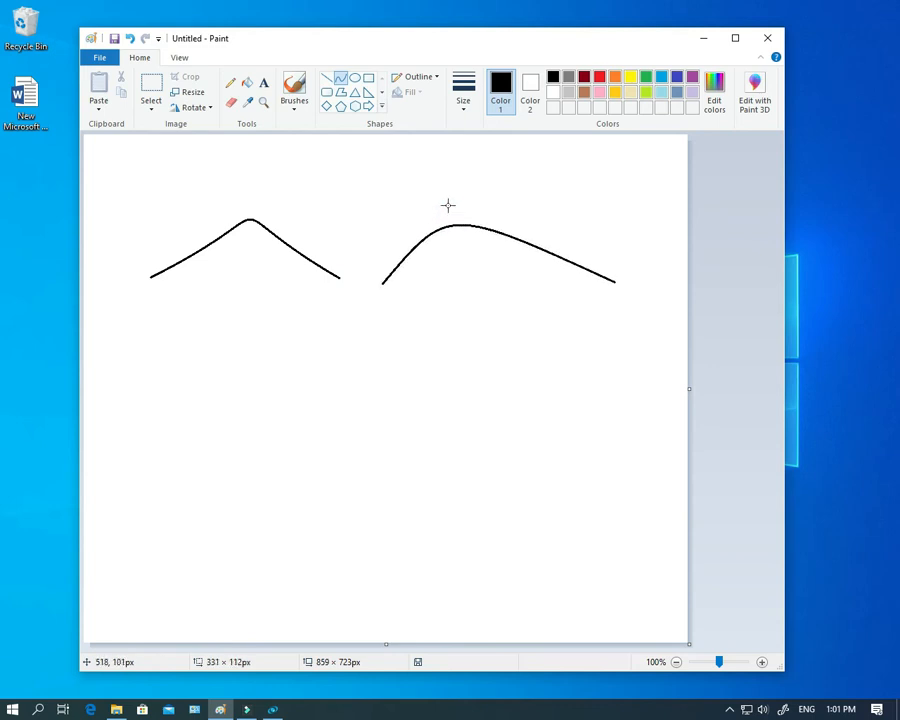
{"action": "left_click_drag", "start_coordinate": [562, 229], "coordinate": [567, 212]}
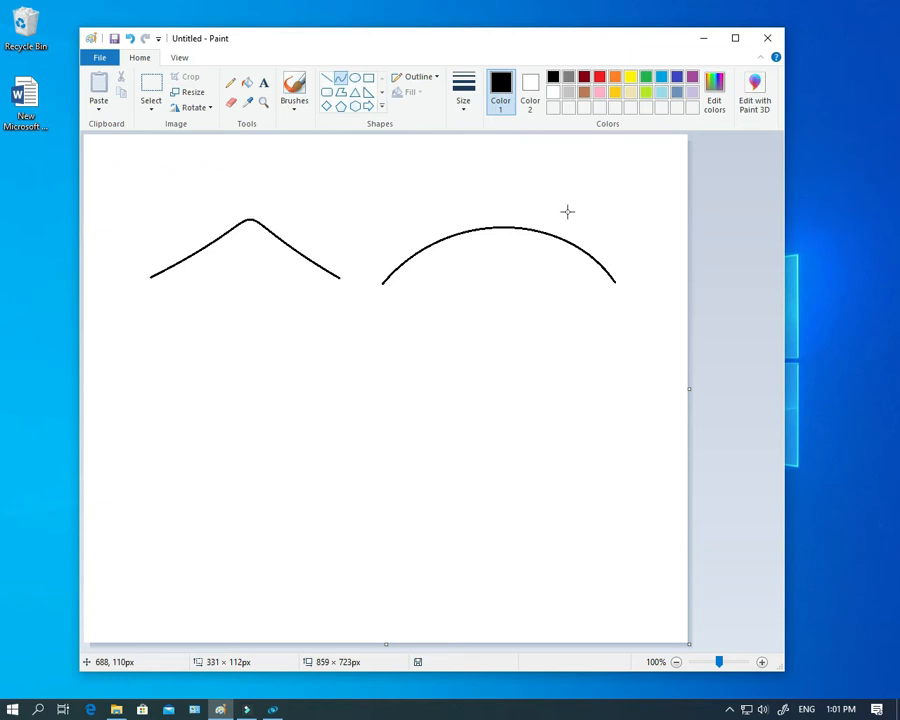
{"action": "left_click_drag", "start_coordinate": [567, 211], "coordinate": [568, 211]}
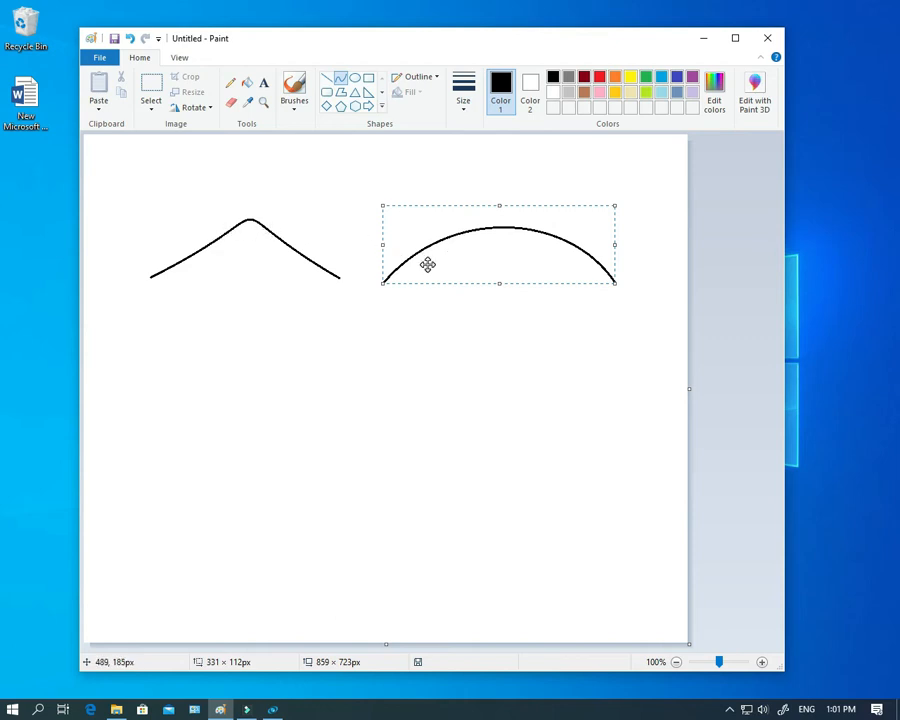
{"action": "key", "text": "Delete"}
{"action": "key", "text": "ctrl+z"}
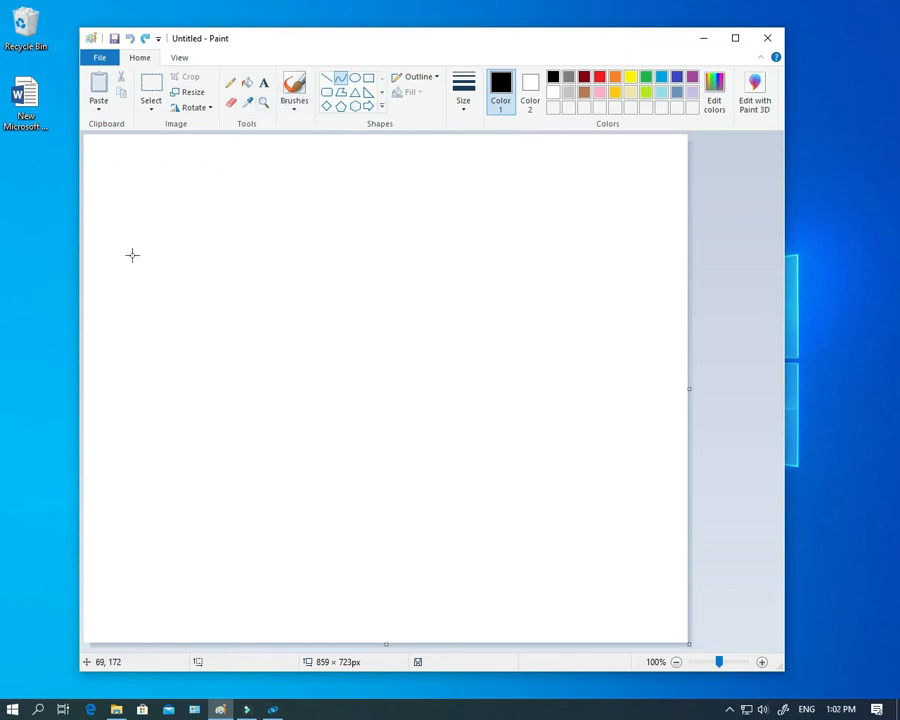
Step: Draw a horizontal curve about 279 px wide in the canvas's upper-left area, bending its left then right part upward into a rounded arch
{"action": "left_click_drag", "start_coordinate": [131, 256], "coordinate": [327, 256]}
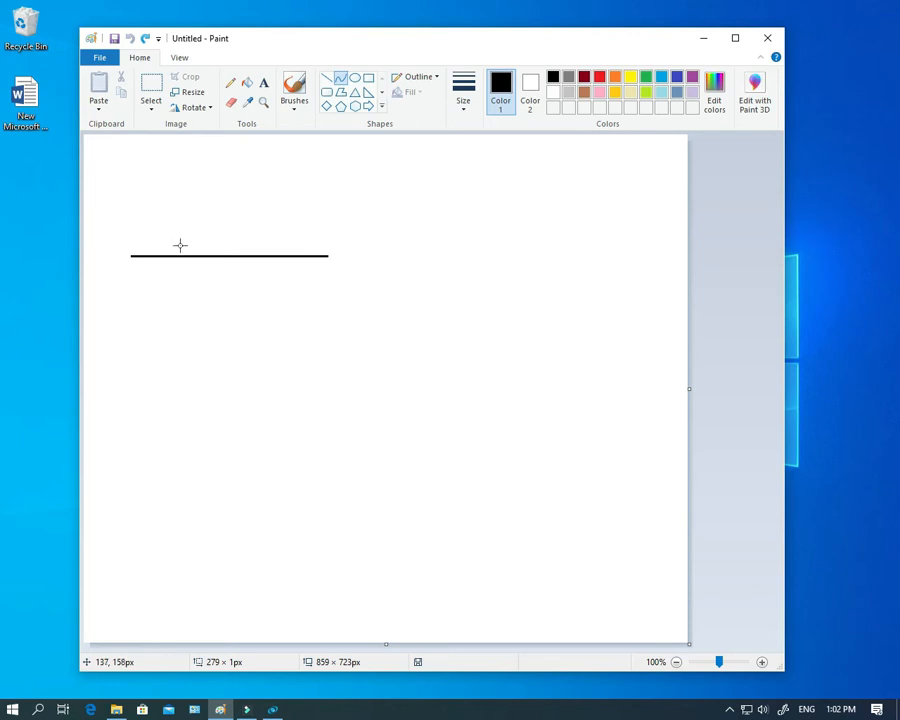
{"action": "left_click_drag", "start_coordinate": [180, 255], "coordinate": [181, 181]}
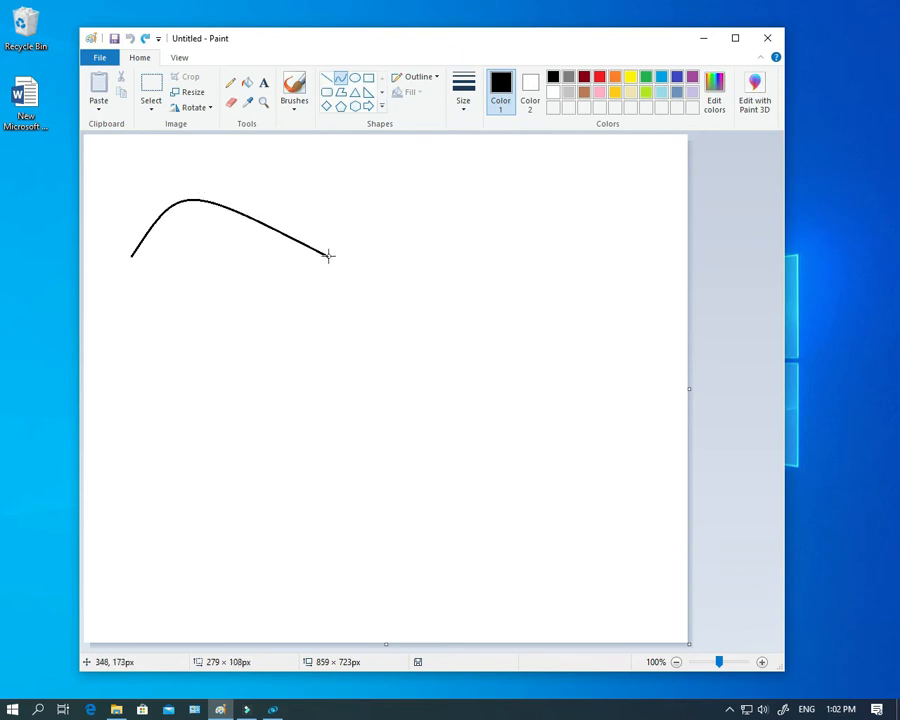
{"action": "left_click_drag", "start_coordinate": [275, 249], "coordinate": [291, 183]}
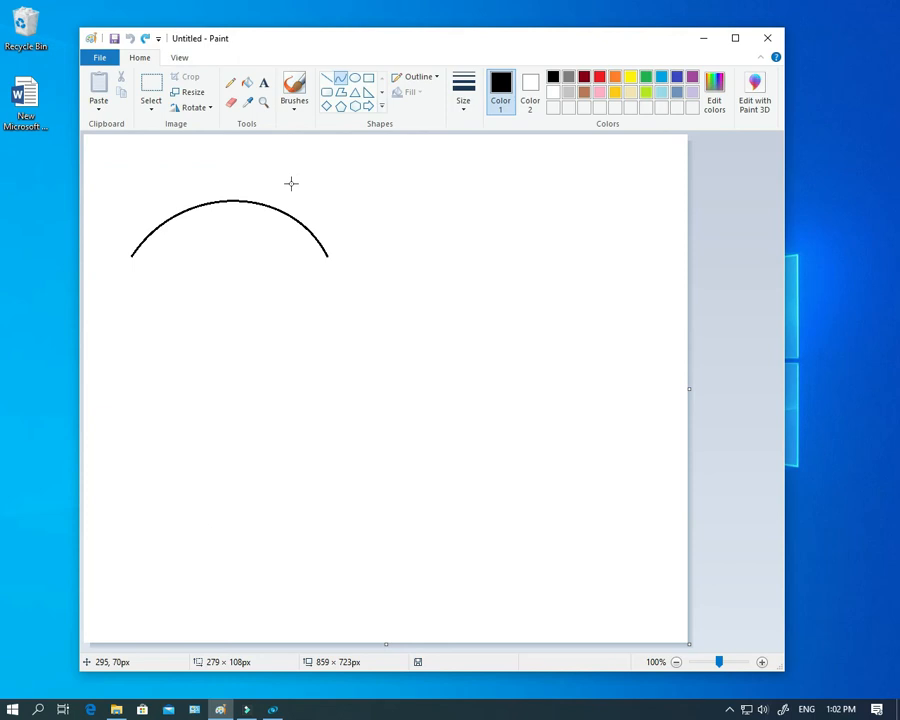
{"action": "left_click_drag", "start_coordinate": [291, 183], "coordinate": [291, 183]}
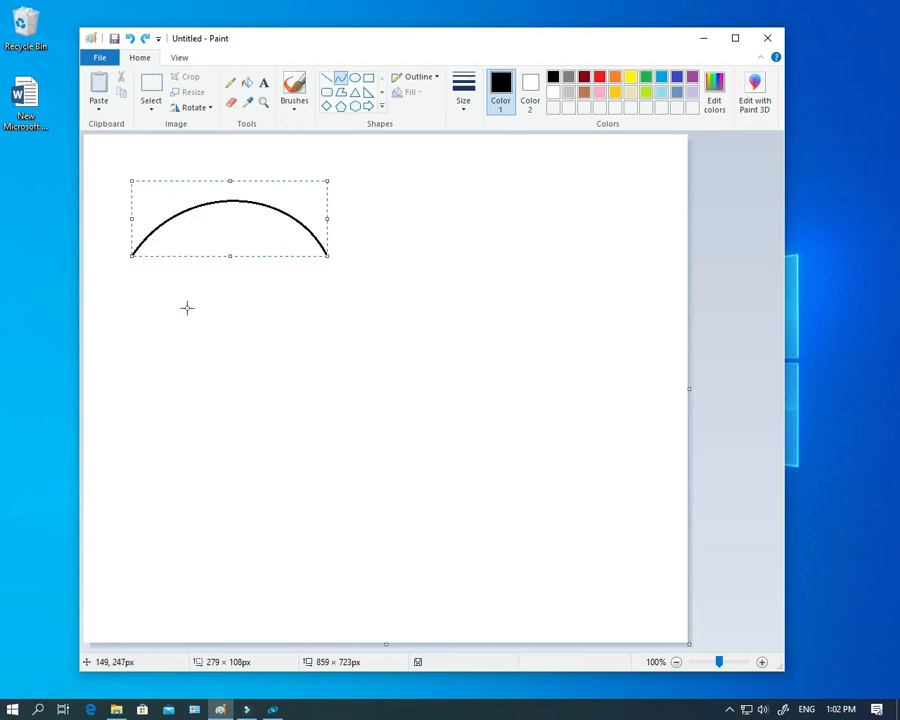
Step: Draw a second rounded arch about 279 px wide just below the first, bending its left part up before its right part
{"action": "mouse_move", "coordinate": [130, 311]}
{"action": "left_mouse_down"}
{"action": "mouse_move", "coordinate": [335, 316]}
{"action": "mouse_move", "coordinate": [326, 313]}
{"action": "left_mouse_up"}
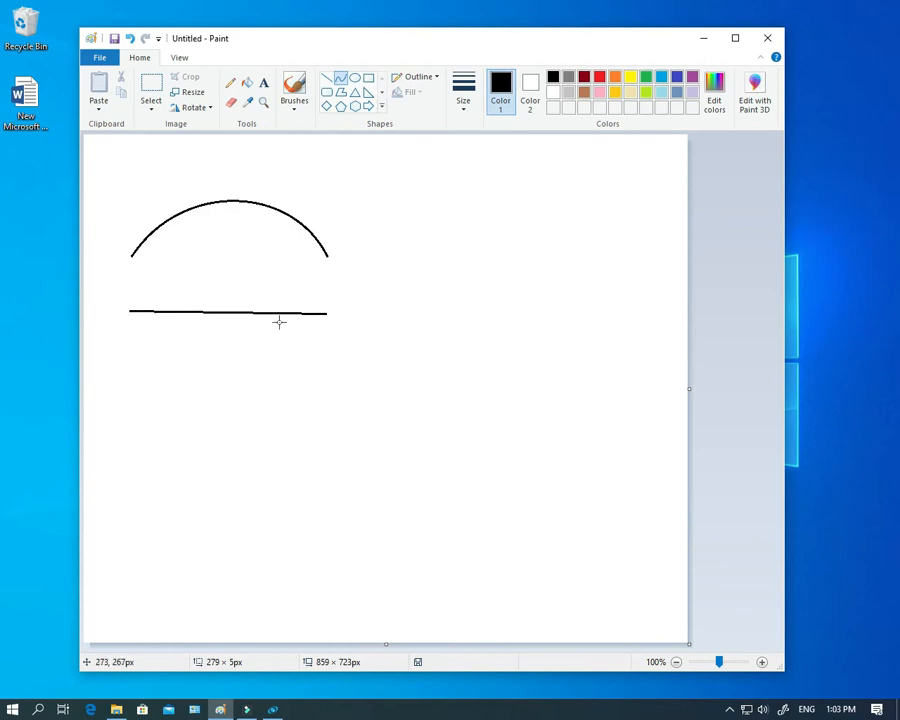
{"action": "key", "text": "ctrl"}
{"action": "left_click_drag", "start_coordinate": [175, 313], "coordinate": [177, 241]}
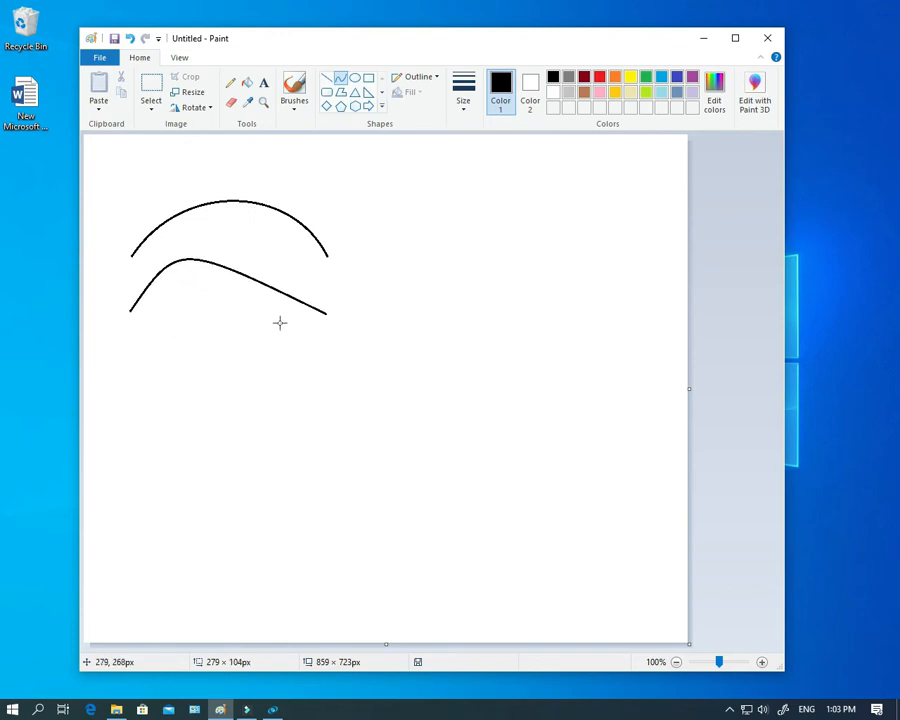
{"action": "left_click_drag", "start_coordinate": [279, 321], "coordinate": [286, 251]}
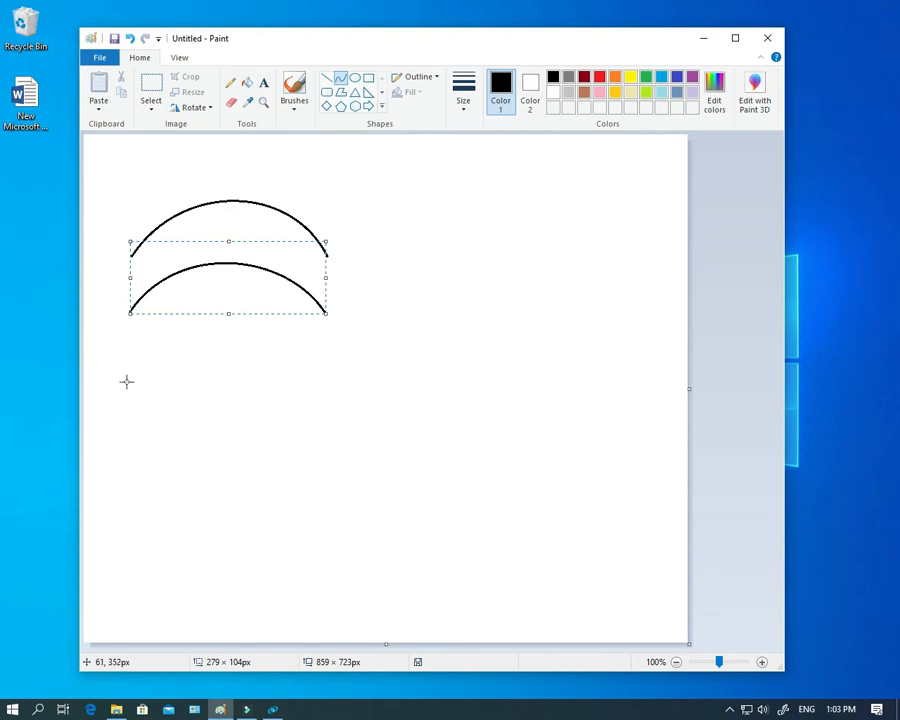
Step: Draw a peaked curve about 287 px wide below the two arches, bending its right part up first and then its left
{"action": "left_click_drag", "start_coordinate": [126, 387], "coordinate": [327, 390]}
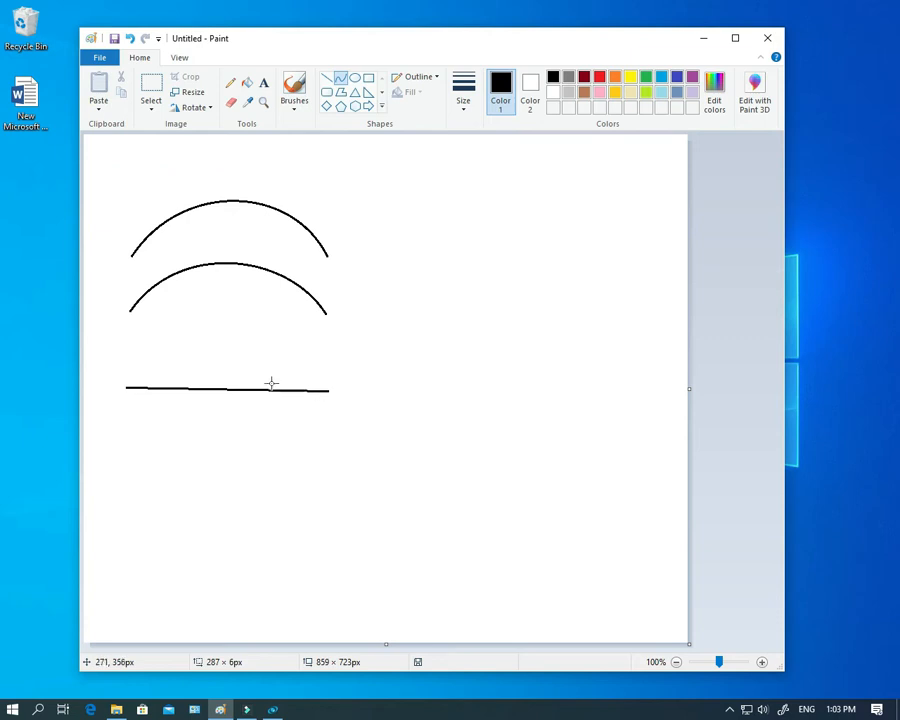
{"action": "left_click_drag", "start_coordinate": [278, 388], "coordinate": [281, 323]}
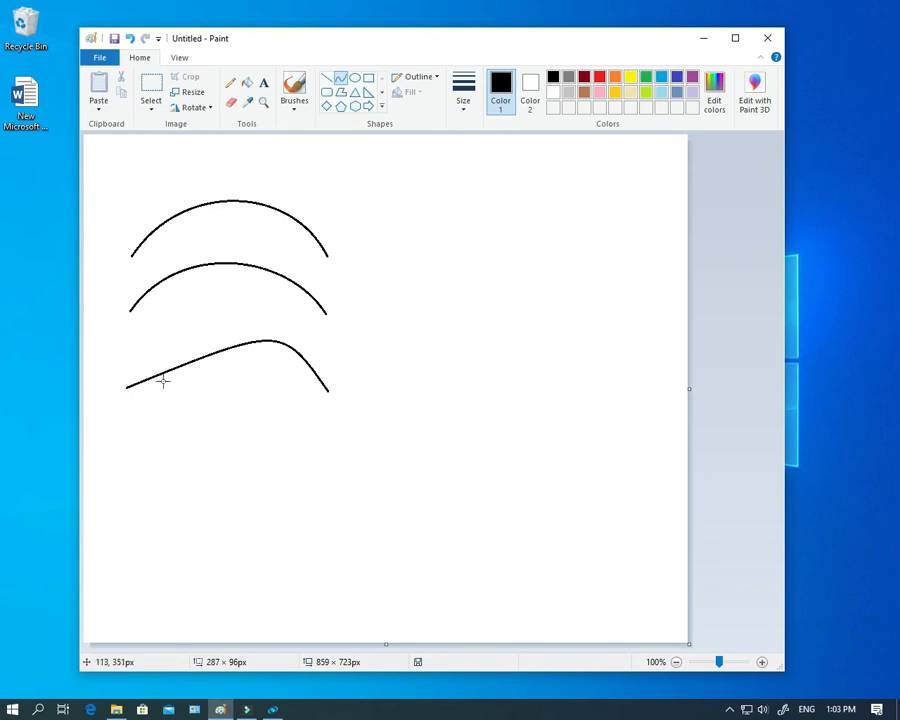
{"action": "left_click_drag", "start_coordinate": [176, 383], "coordinate": [176, 332]}
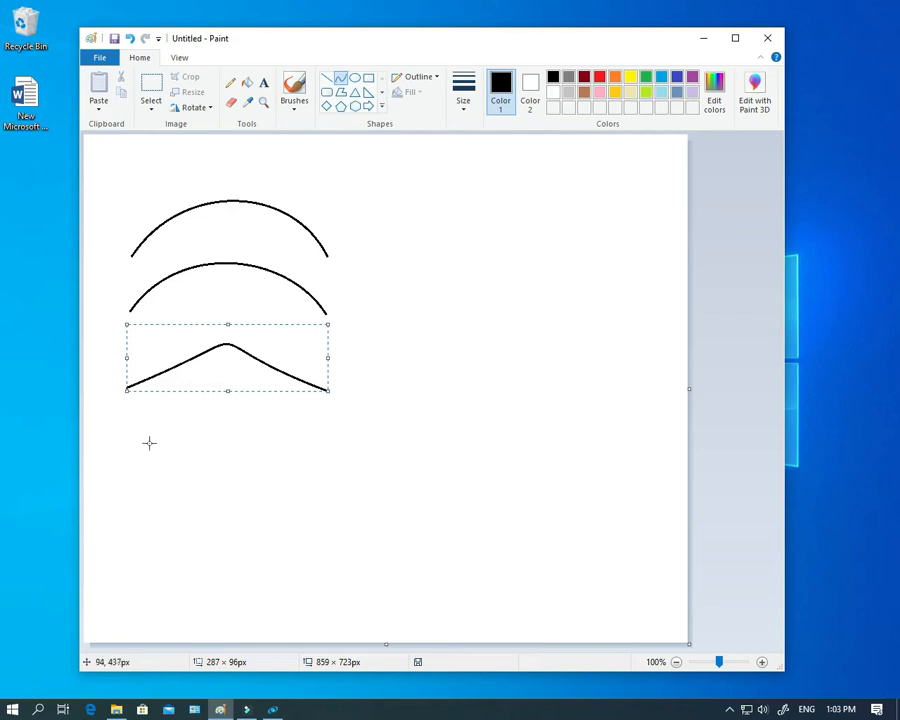
Step: Draw another peaked curve about 291 px wide beneath the first peaked one, again bending right then left upward
{"action": "left_click_drag", "start_coordinate": [123, 455], "coordinate": [327, 458]}
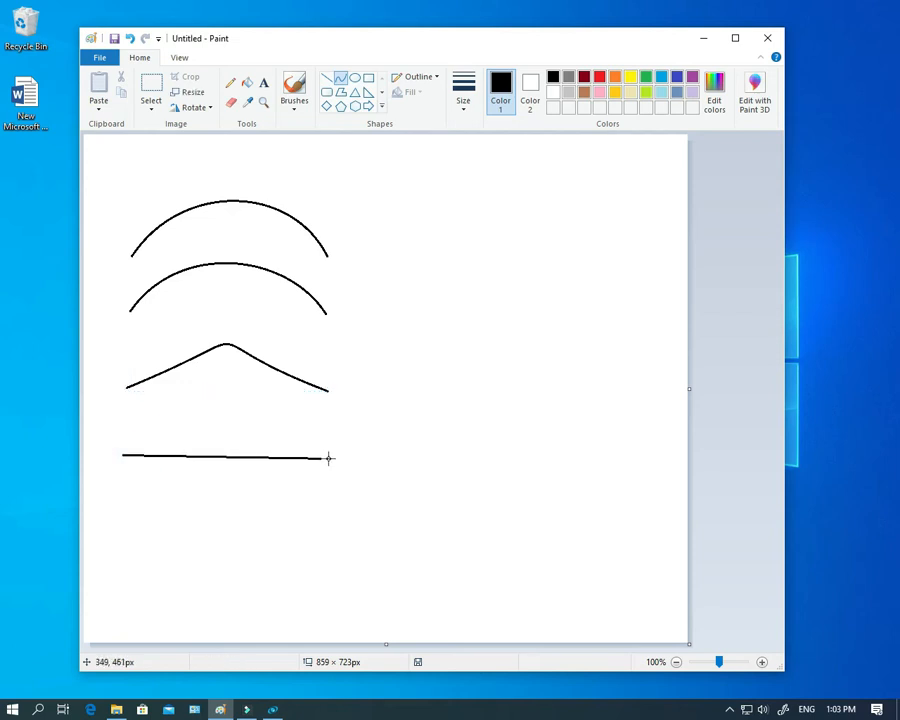
{"action": "left_click_drag", "start_coordinate": [278, 438], "coordinate": [287, 388]}
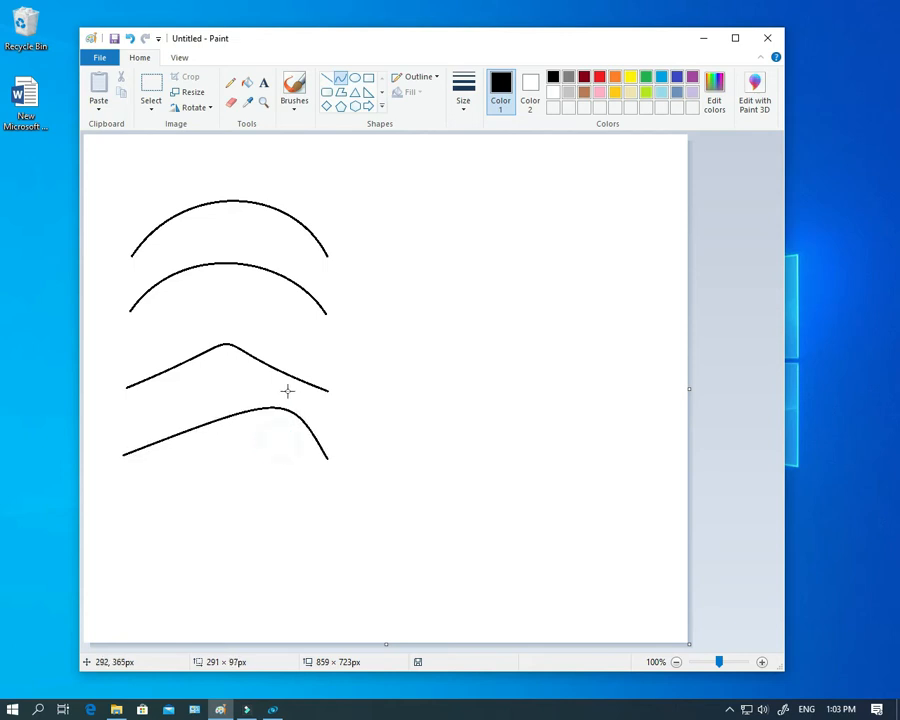
{"action": "left_click", "coordinate": [169, 414]}
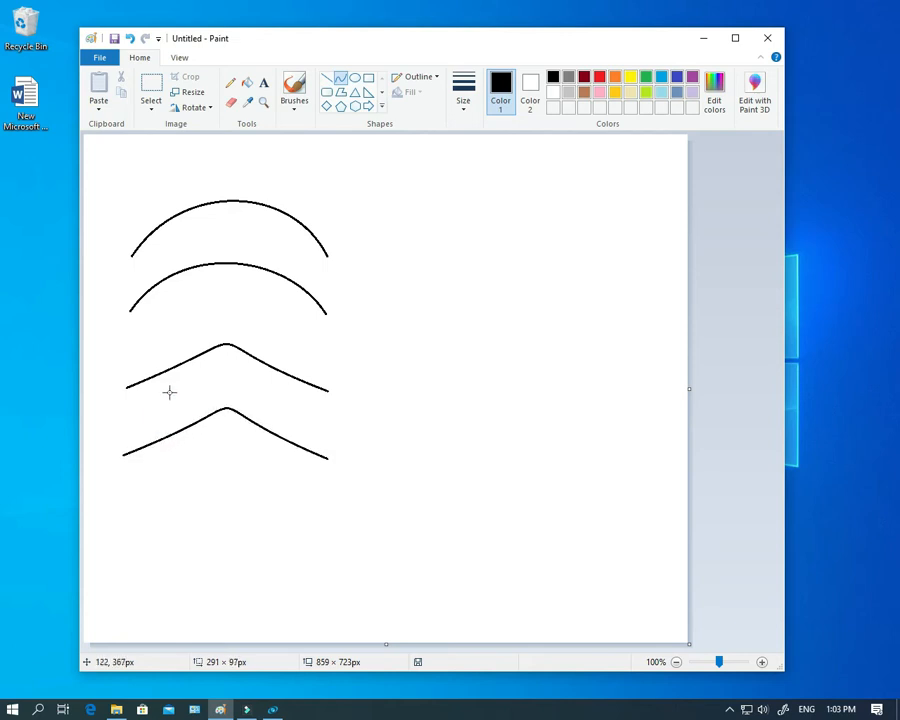
{"action": "left_click", "coordinate": [169, 392]}
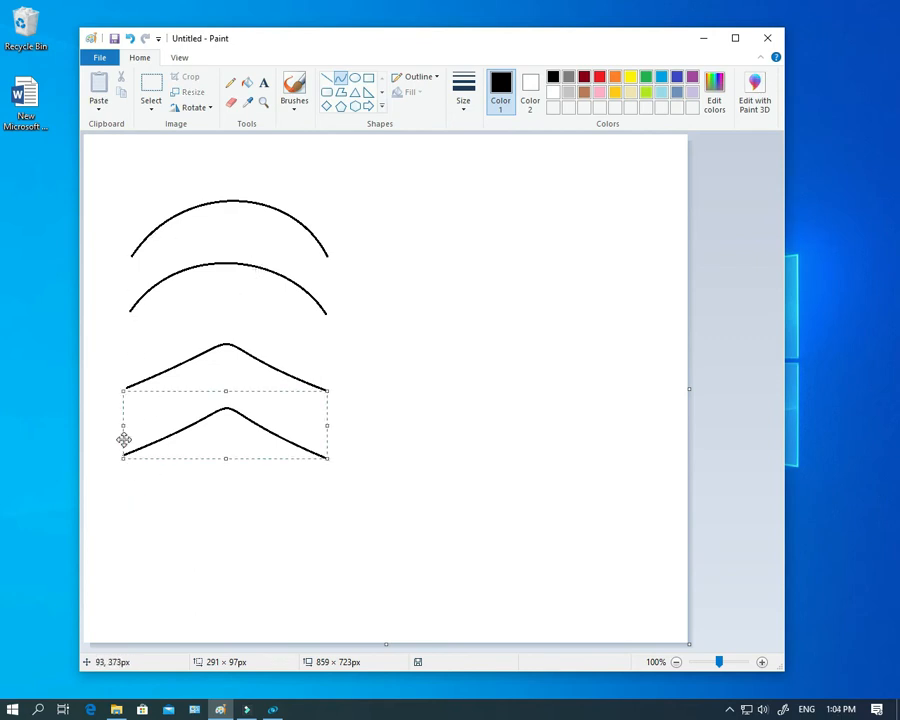
Step: Draw a rounded arch about 292 px wide below the two peaked curves, bending its left part up and then its right
{"action": "left_click_drag", "start_coordinate": [119, 533], "coordinate": [325, 533]}
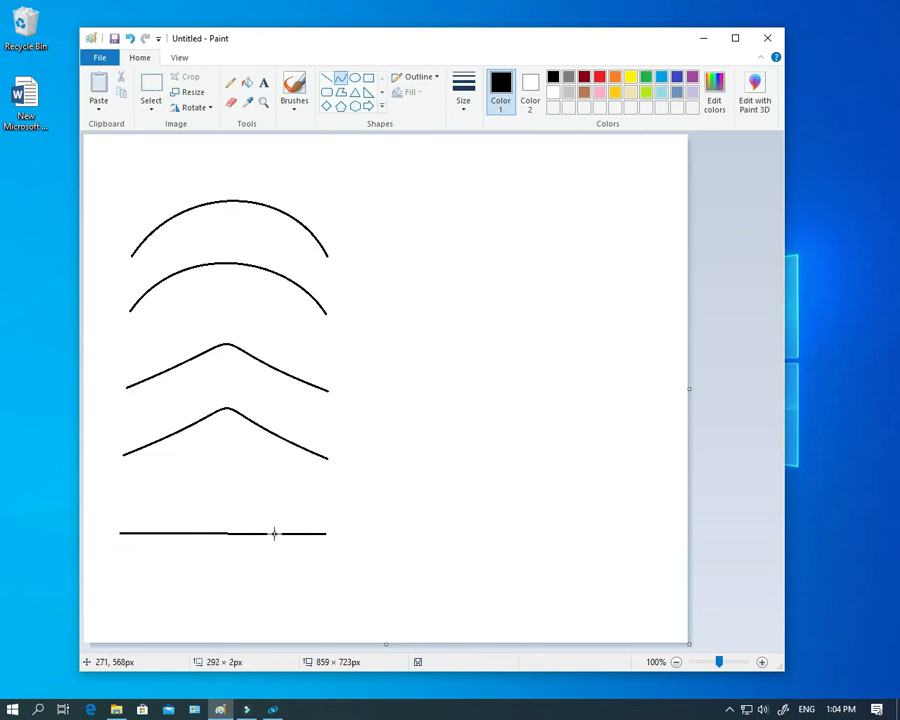
{"action": "left_click_drag", "start_coordinate": [169, 532], "coordinate": [171, 462]}
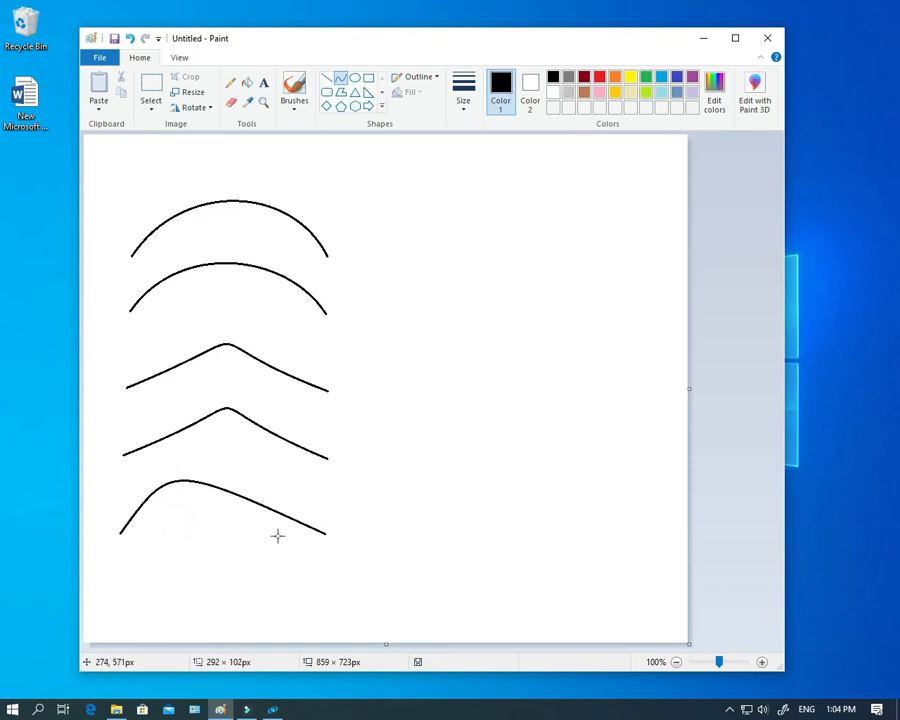
{"action": "left_click_drag", "start_coordinate": [267, 528], "coordinate": [286, 480]}
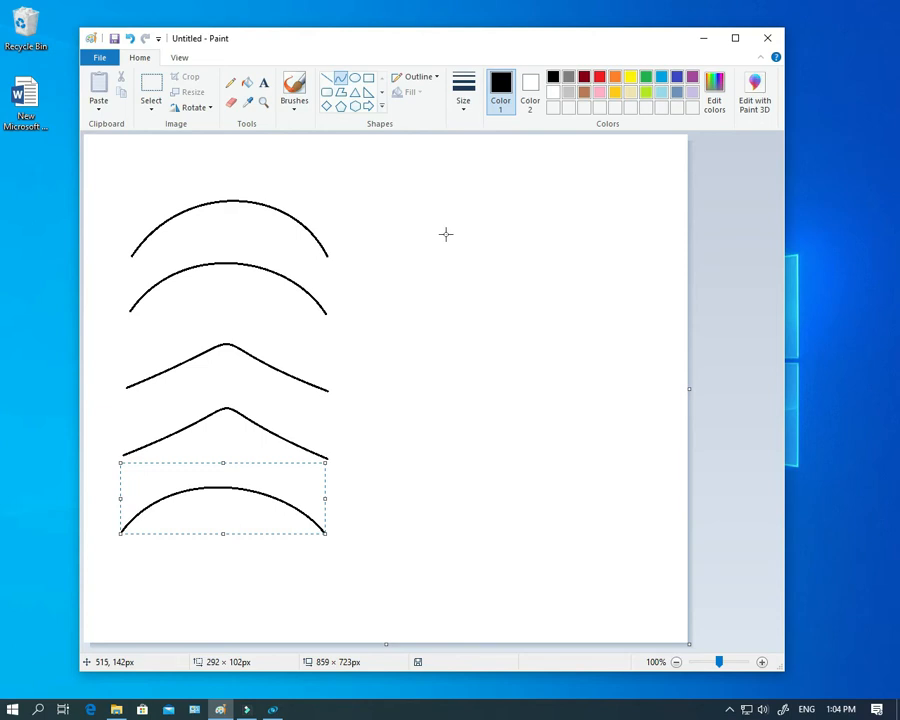
Step: Draw an S-shaped wave about 262 px wide in the canvas's upper-right area, bending its left part up and its right part down
{"action": "left_click_drag", "start_coordinate": [446, 234], "coordinate": [629, 235]}
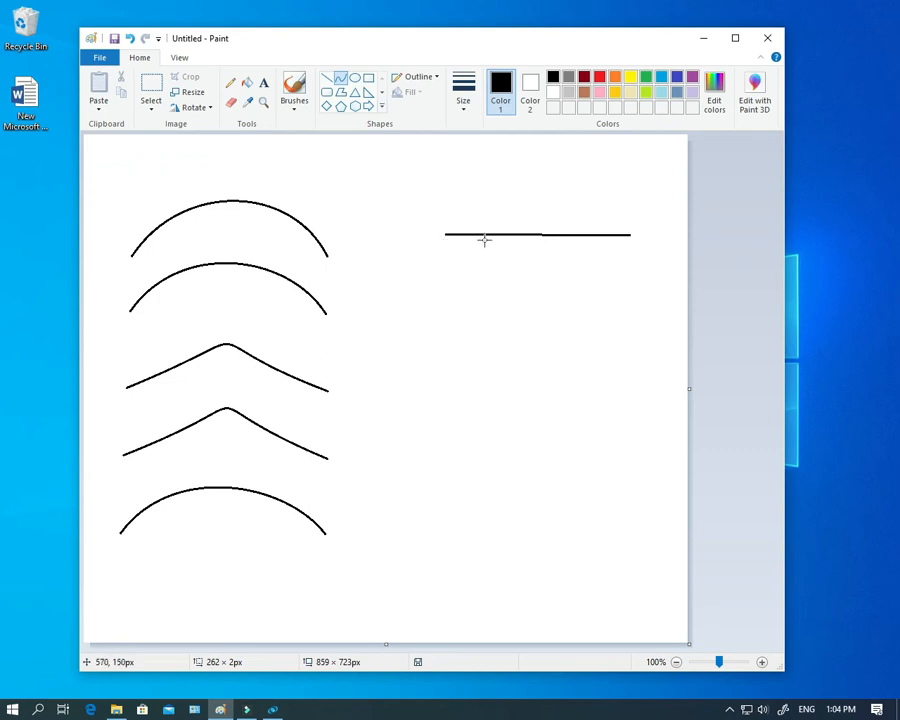
{"action": "left_click_drag", "start_coordinate": [484, 239], "coordinate": [488, 176]}
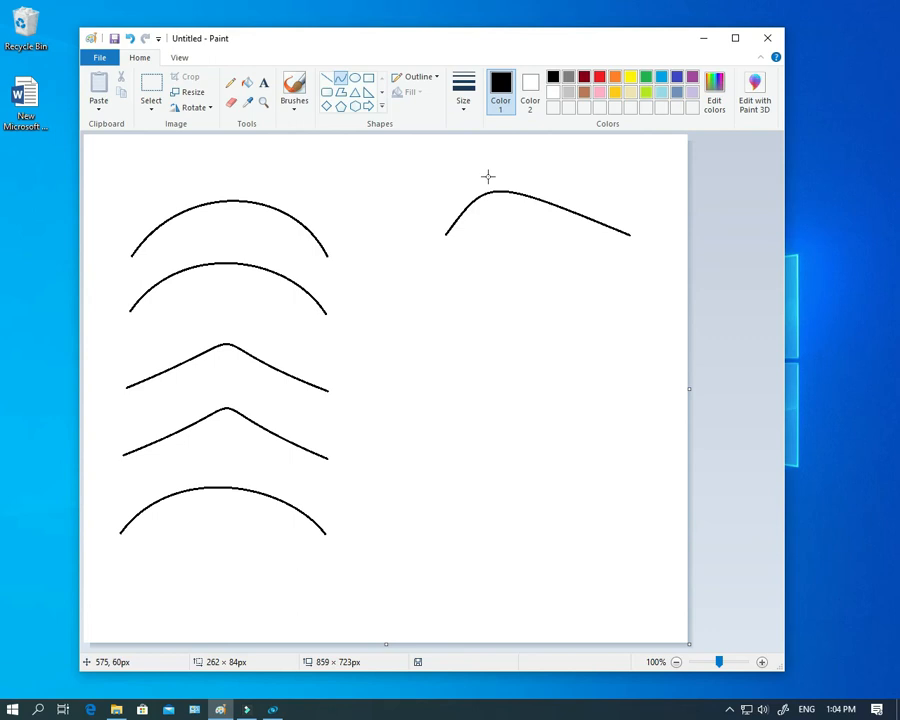
{"action": "left_click_drag", "start_coordinate": [586, 223], "coordinate": [579, 298]}
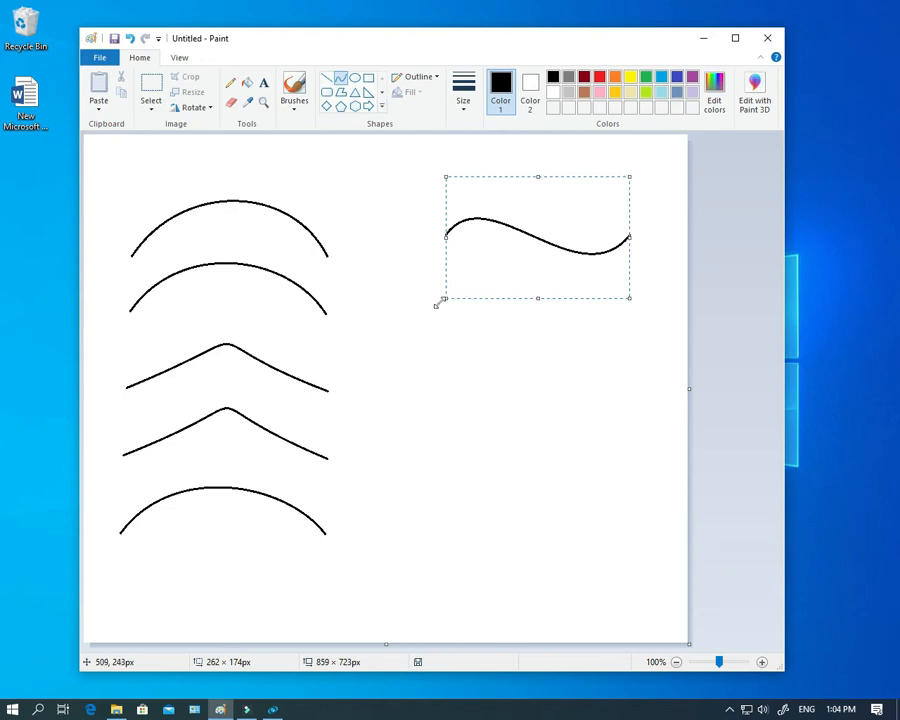
Step: Draw a deeper wave about 284 px wide just below the first wave, with its left part bent up and its right part down
{"action": "left_click_drag", "start_coordinate": [434, 280], "coordinate": [633, 280]}
{"action": "left_click_drag", "start_coordinate": [480, 290], "coordinate": [478, 186]}
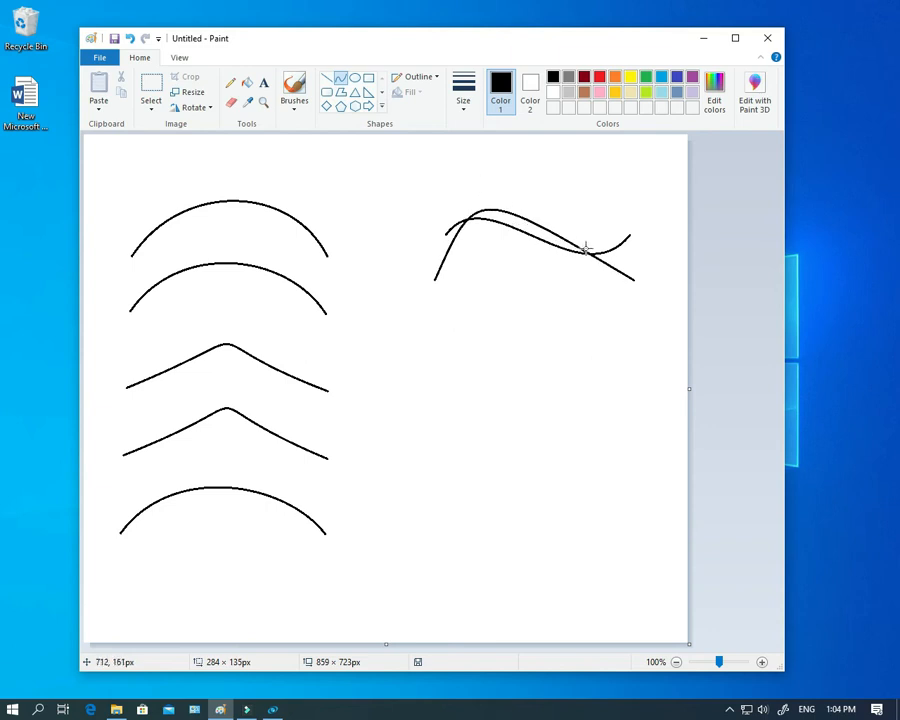
{"action": "left_click_drag", "start_coordinate": [578, 254], "coordinate": [573, 365]}
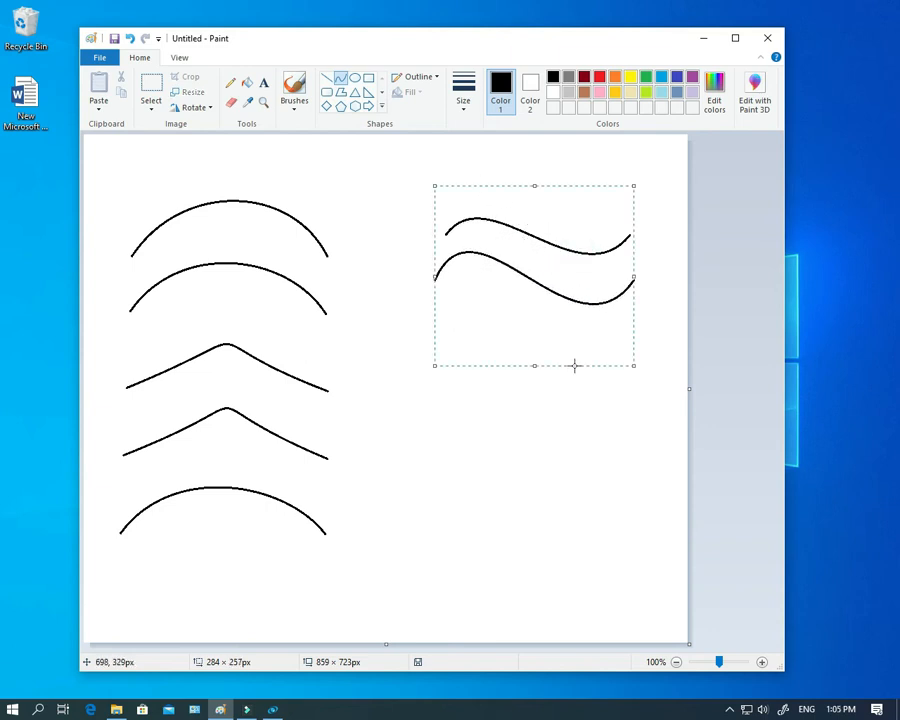
{"action": "left_click", "coordinate": [445, 404]}
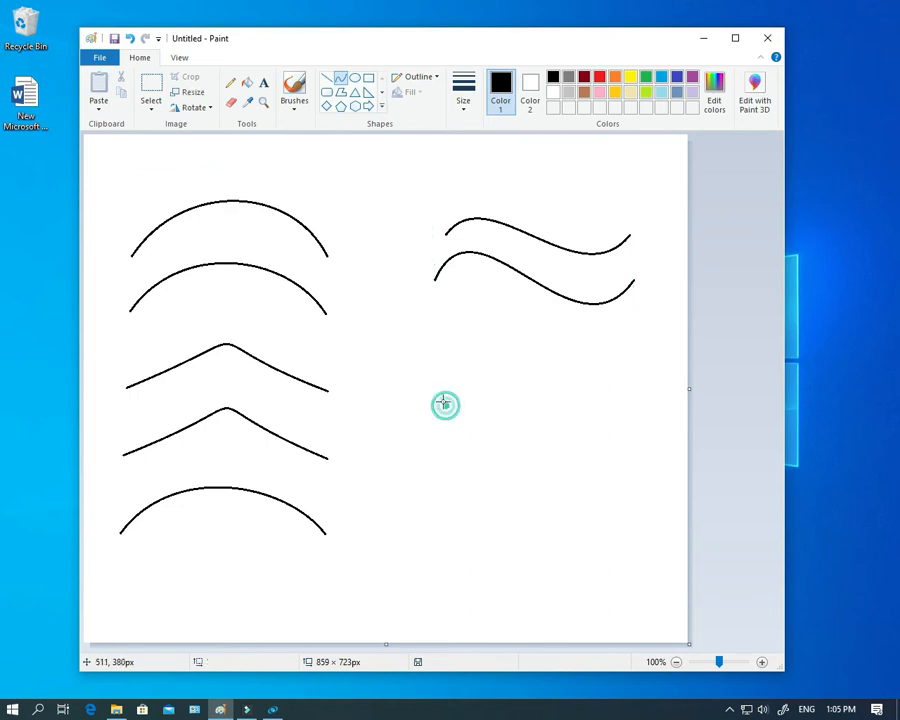
Step: Draw a third wave about 286 px wide below the other two, bending its right part up first and then its left part down
{"action": "left_click_drag", "start_coordinate": [437, 370], "coordinate": [639, 371]}
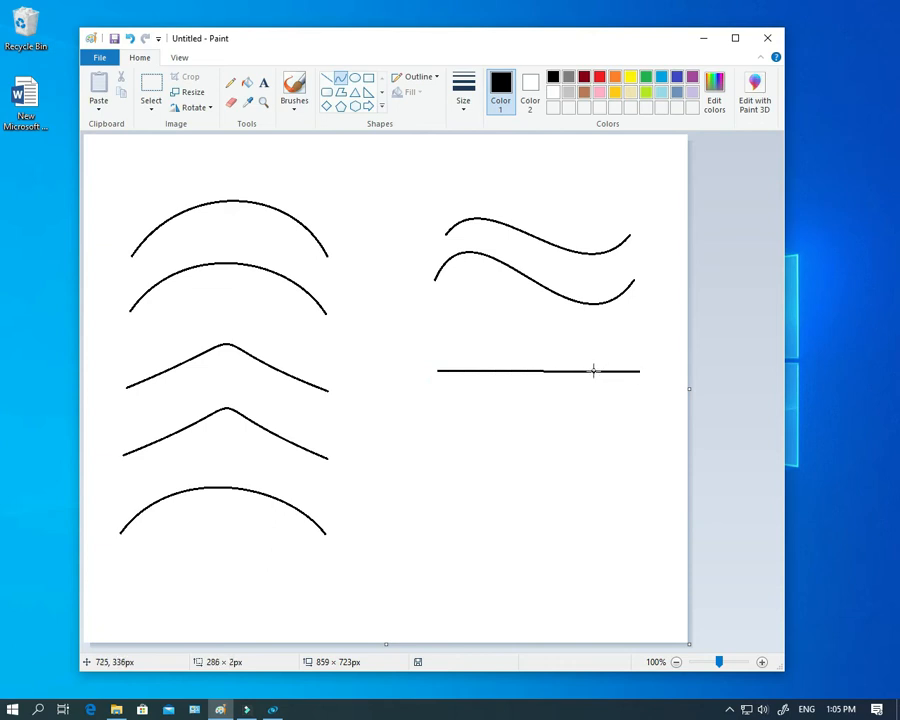
{"action": "left_click_drag", "start_coordinate": [593, 370], "coordinate": [587, 287]}
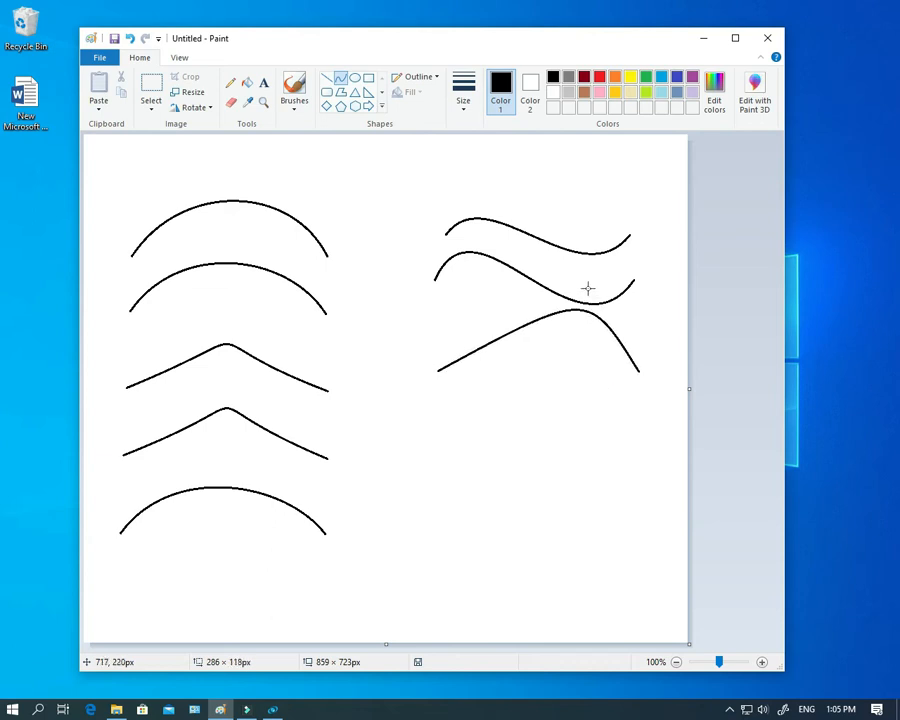
{"action": "left_click_drag", "start_coordinate": [481, 318], "coordinate": [504, 468]}
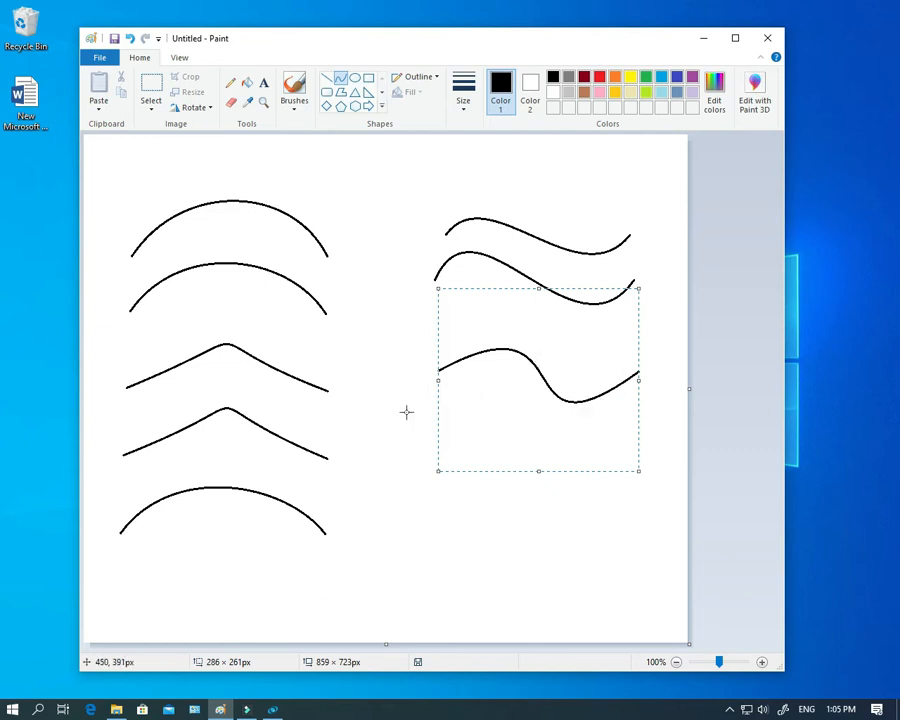
{"action": "left_click", "coordinate": [418, 449]}
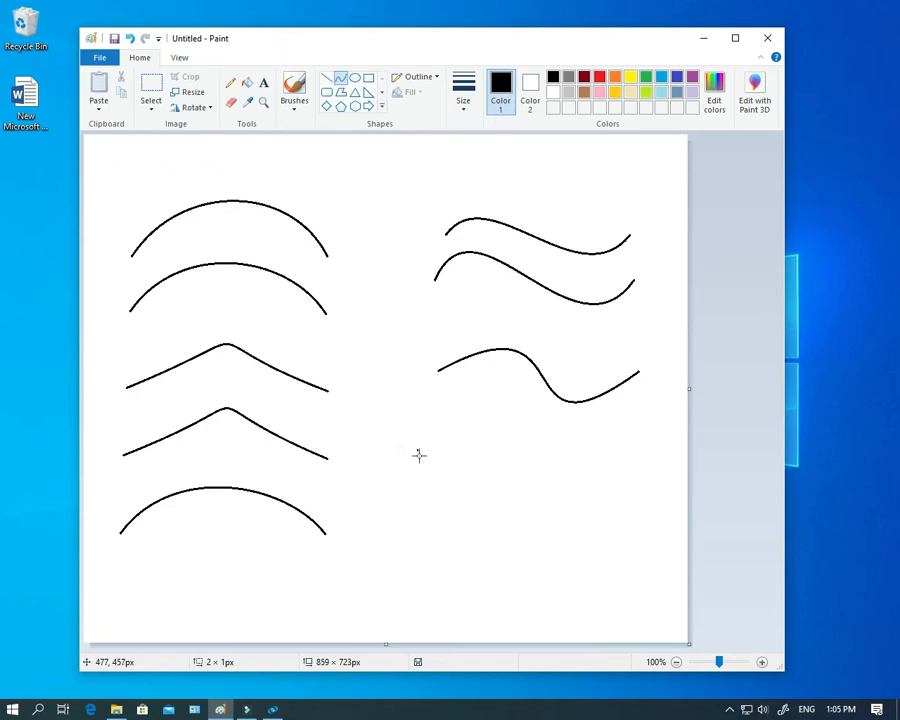
Step: Undo the stray mark and draw a fourth wave about 297 px wide below the third, bending its right part down and then its left up
{"action": "key", "text": "ctrl+z"}
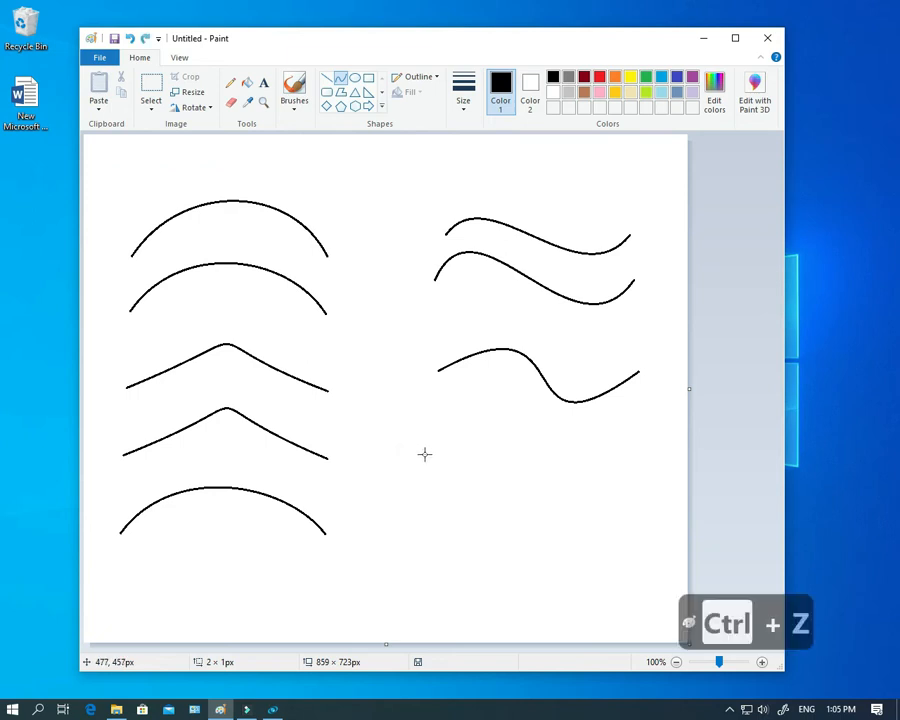
{"action": "left_click_drag", "start_coordinate": [439, 441], "coordinate": [647, 445]}
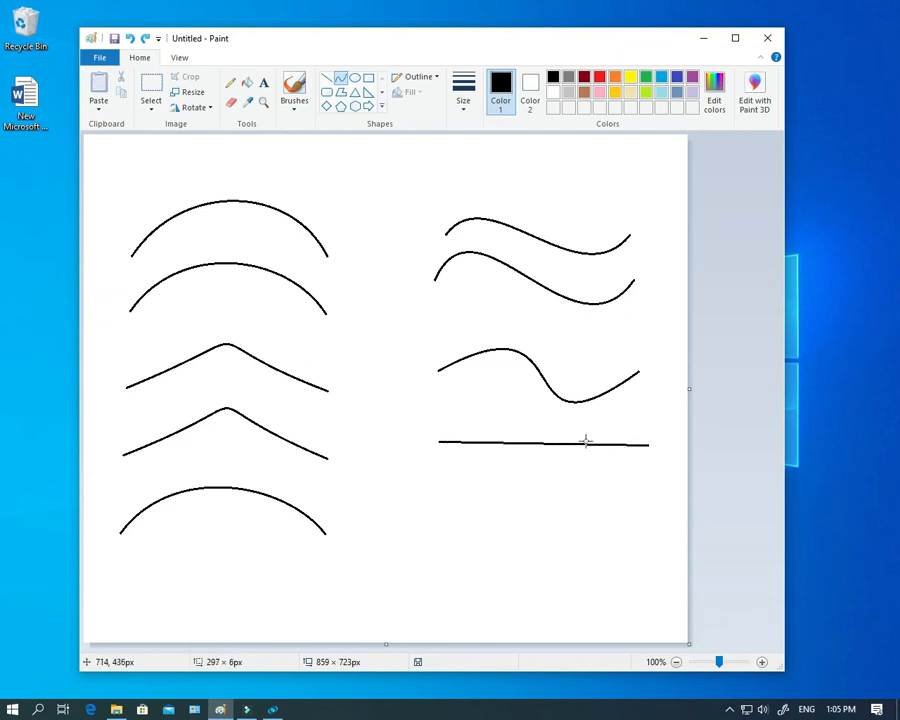
{"action": "left_click_drag", "start_coordinate": [586, 441], "coordinate": [580, 504]}
{"action": "left_click_drag", "start_coordinate": [480, 500], "coordinate": [484, 363]}
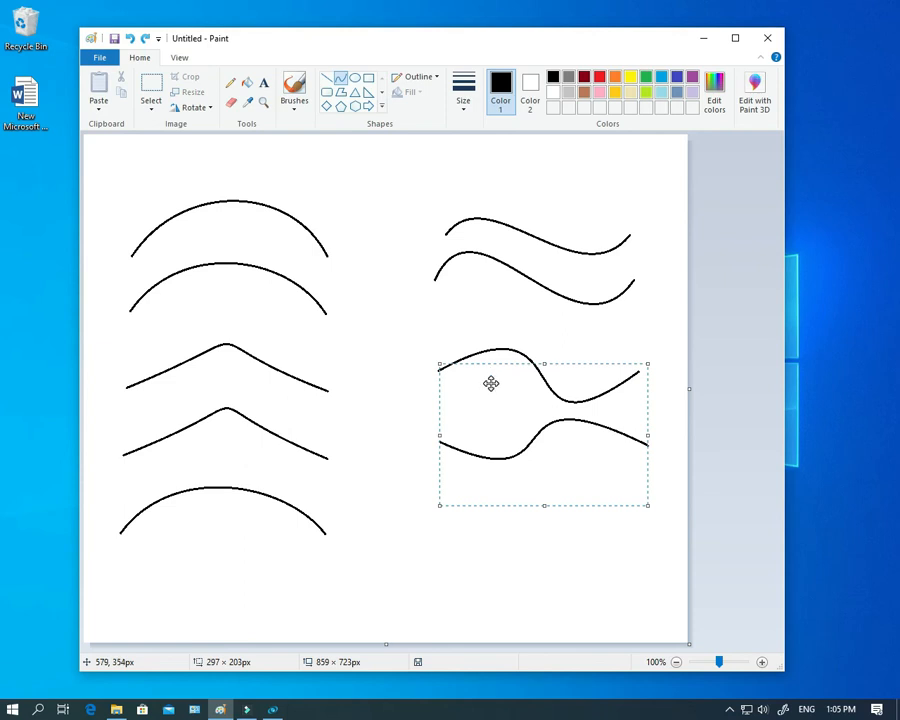
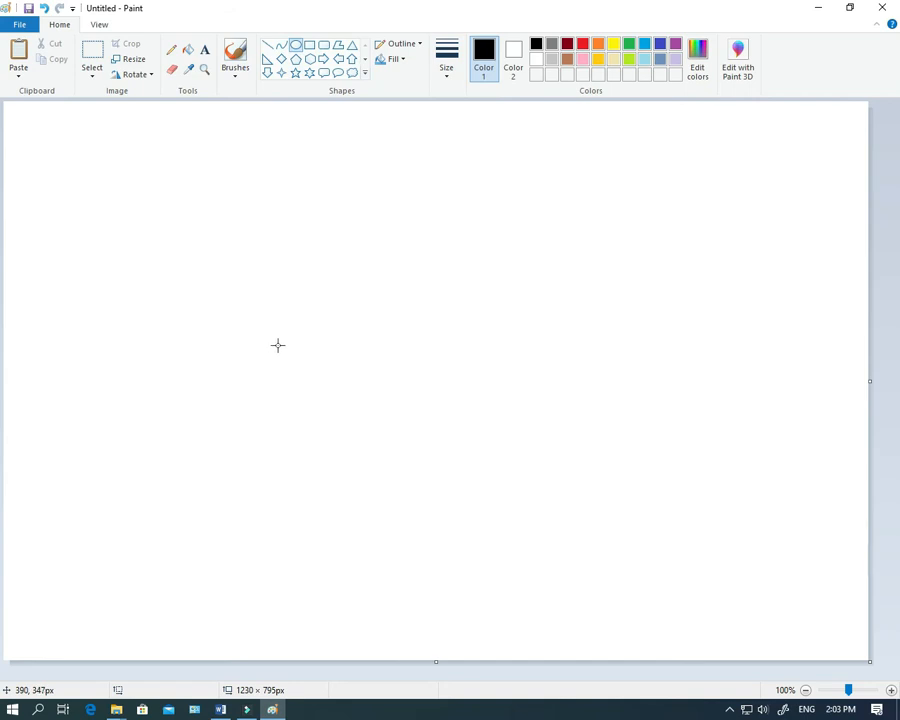
Step: Draw the butterfly's body as a narrow vertical ellipse about 31 × 127 px, with a solid black fill
{"action": "mouse_move", "coordinate": [278, 345]}
{"action": "left_mouse_down"}
{"action": "mouse_move", "coordinate": [312, 472]}
{"action": "mouse_move", "coordinate": [284, 438]}
{"action": "mouse_move", "coordinate": [299, 434]}
{"action": "mouse_move", "coordinate": [259, 325]}
{"action": "left_mouse_up"}
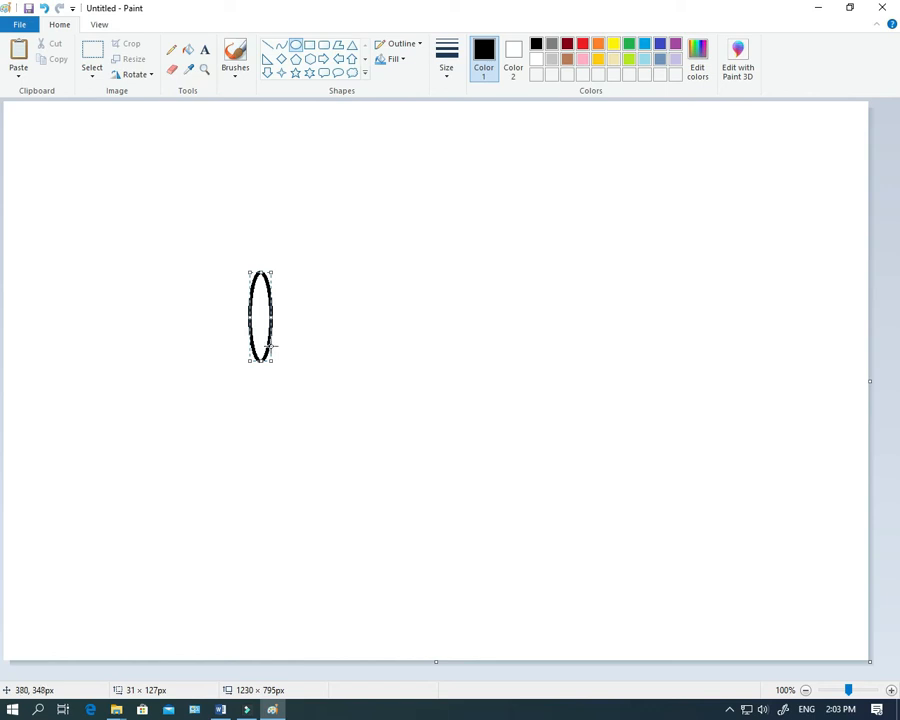
{"action": "left_click", "coordinate": [396, 62]}
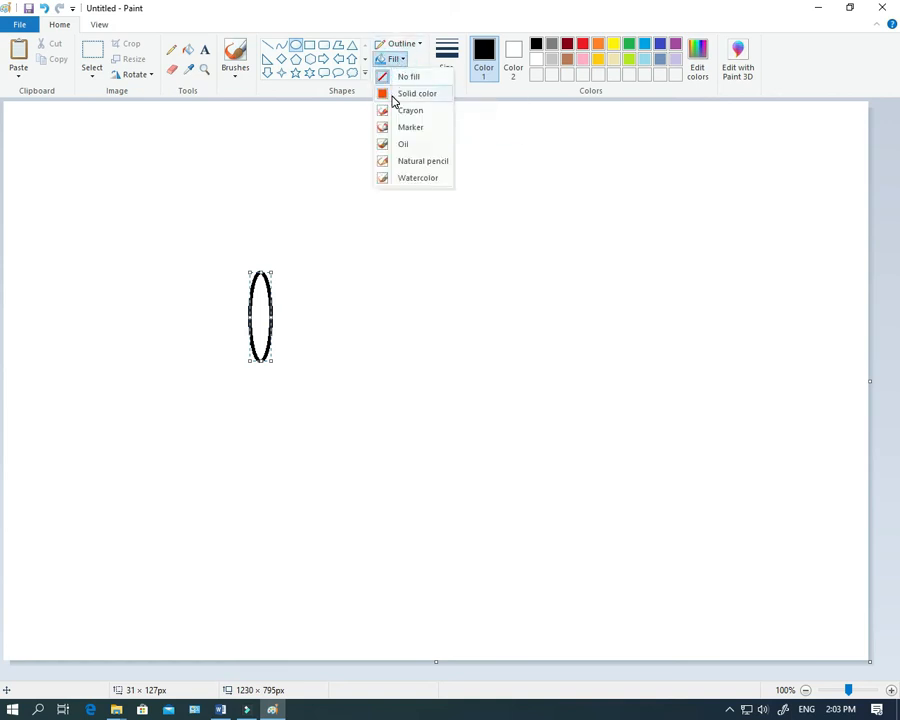
{"action": "left_click", "coordinate": [393, 95]}
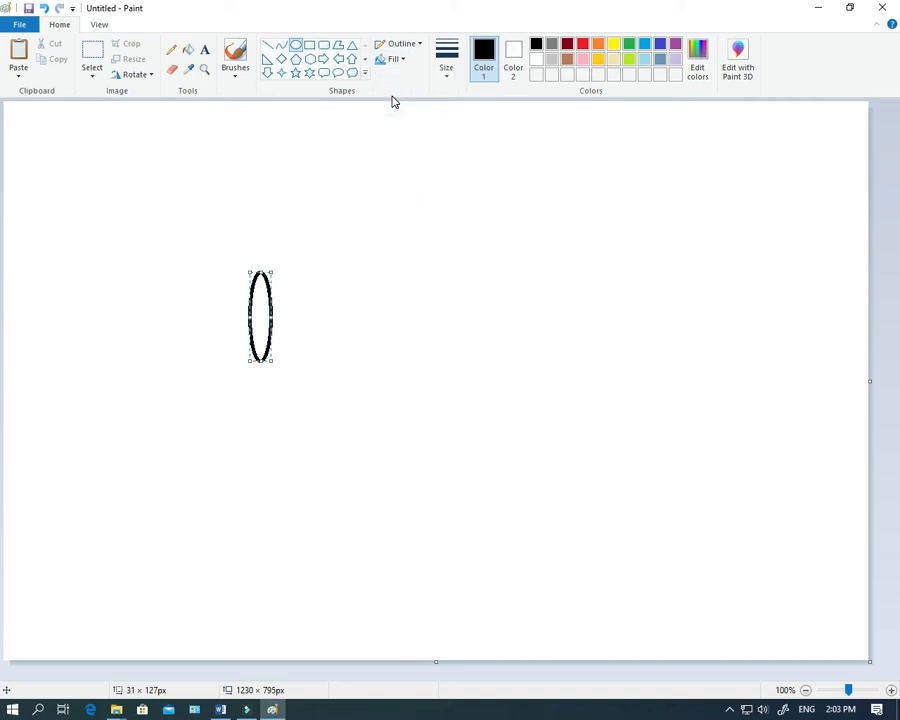
{"action": "left_click", "coordinate": [512, 54]}
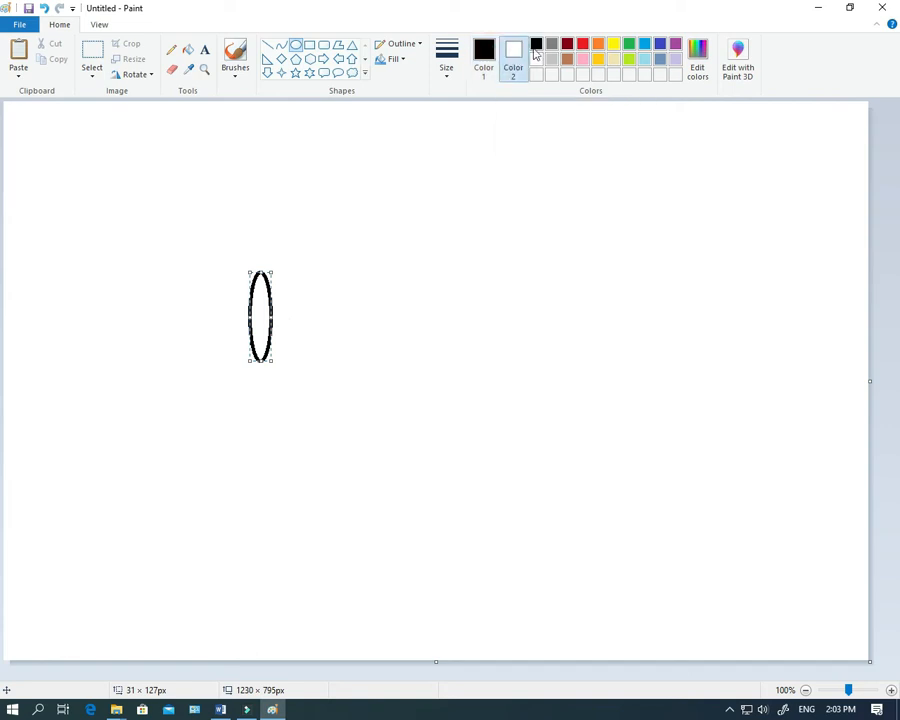
{"action": "left_click", "coordinate": [536, 46]}
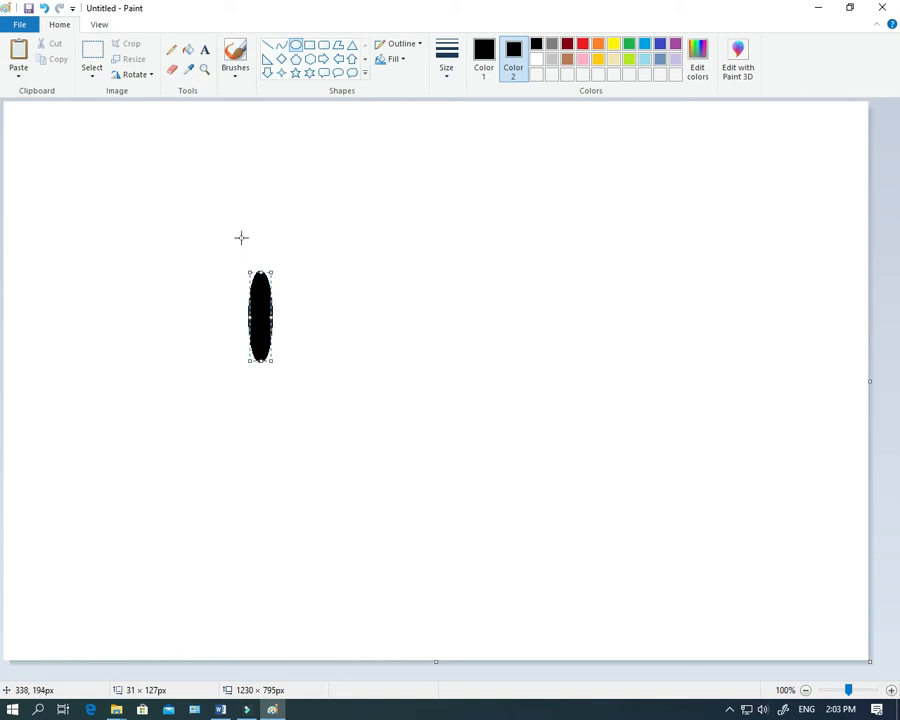
Step: Draw a solid black circle about 45 px across above the body as the head, and shift it slightly right to centre it
{"action": "left_click_drag", "start_coordinate": [241, 237], "coordinate": [325, 282]}
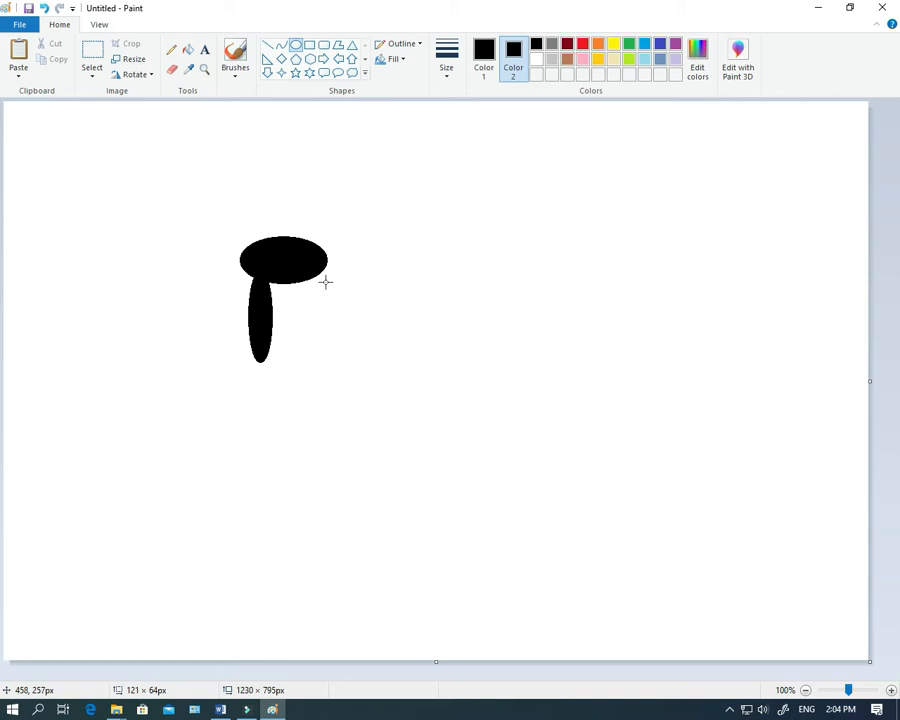
{"action": "left_click_drag", "start_coordinate": [325, 282], "coordinate": [280, 268]}
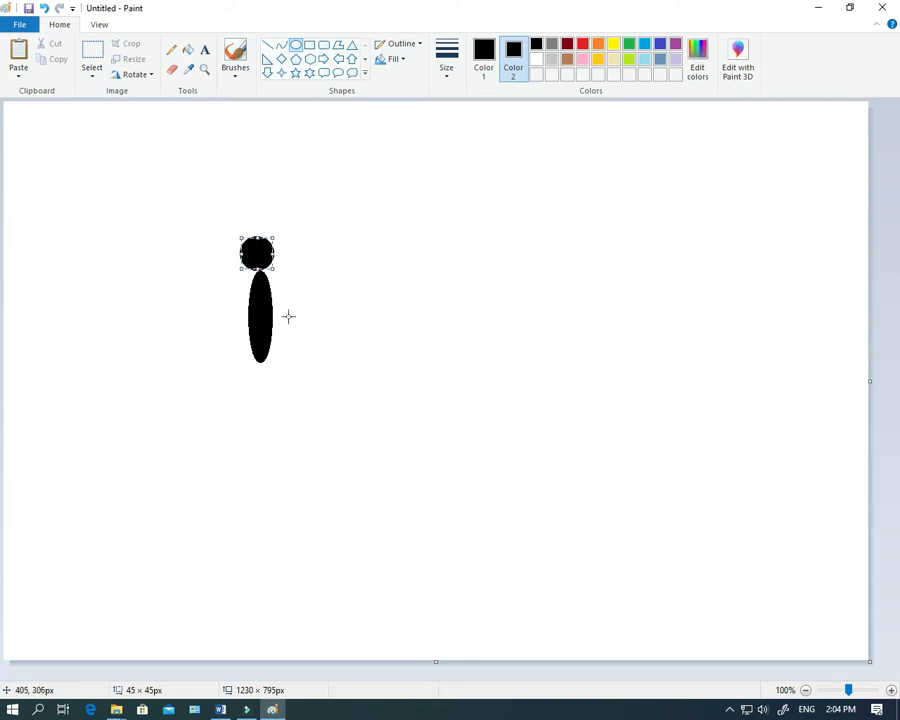
{"action": "key", "text": "Right"}
{"action": "key", "text": "Right"}
{"action": "key", "text": "Right"}
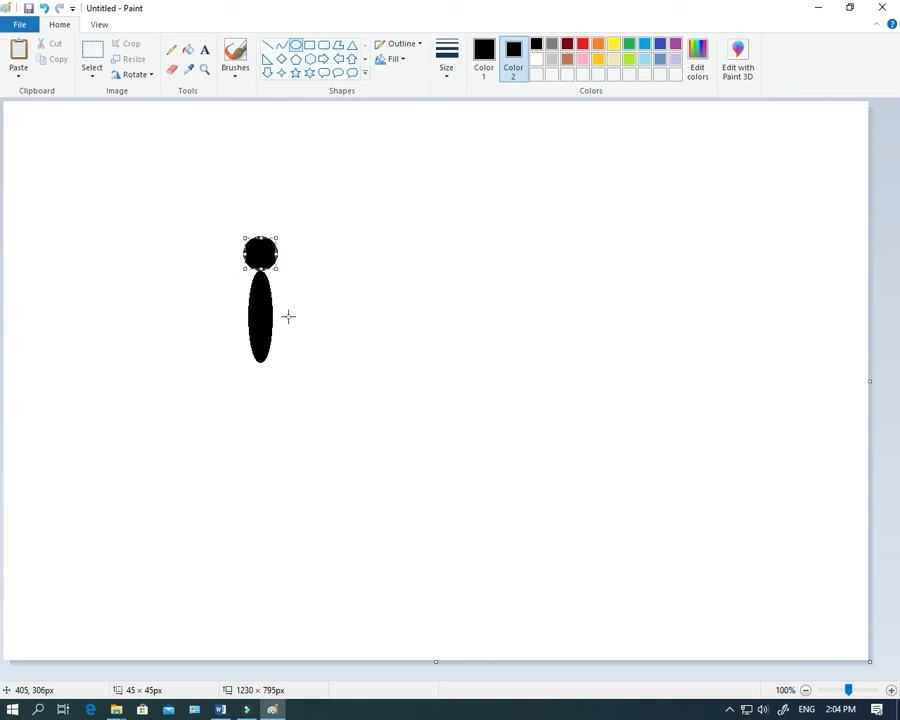
Step: Move the head circle down in small steps so that it overlaps the top of the body
{"action": "key", "text": "Down"}
{"action": "key", "text": "Down"}
{"action": "key", "text": "Down"}
{"action": "key", "text": "Down"}
{"action": "key", "text": "Down"}
{"action": "key", "text": "Down"}
{"action": "key", "text": "Down"}
{"action": "key", "text": "Down"}
{"action": "key", "text": "Down"}
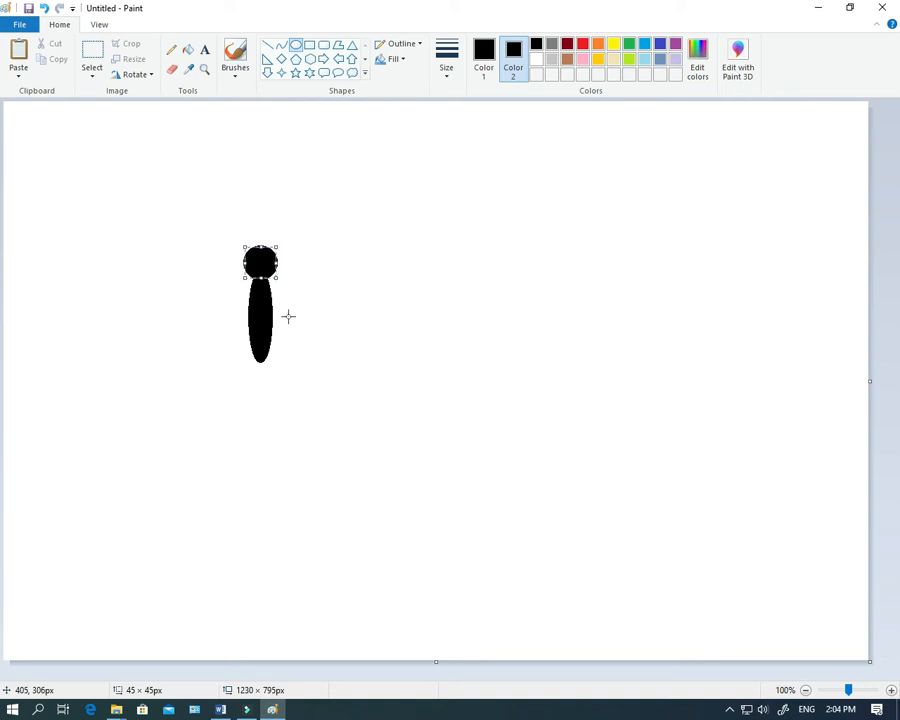
Step: Fine-tune the head circle's horizontal position so that it sits centred over the body
{"action": "key", "text": "Right"}
{"action": "key", "text": "Right"}
{"action": "key", "text": "Left"}
{"action": "key", "text": "Left"}
{"action": "key", "text": "Left"}
{"action": "key", "text": "Left"}
{"action": "key", "text": "Left"}
{"action": "key", "text": "Left"}
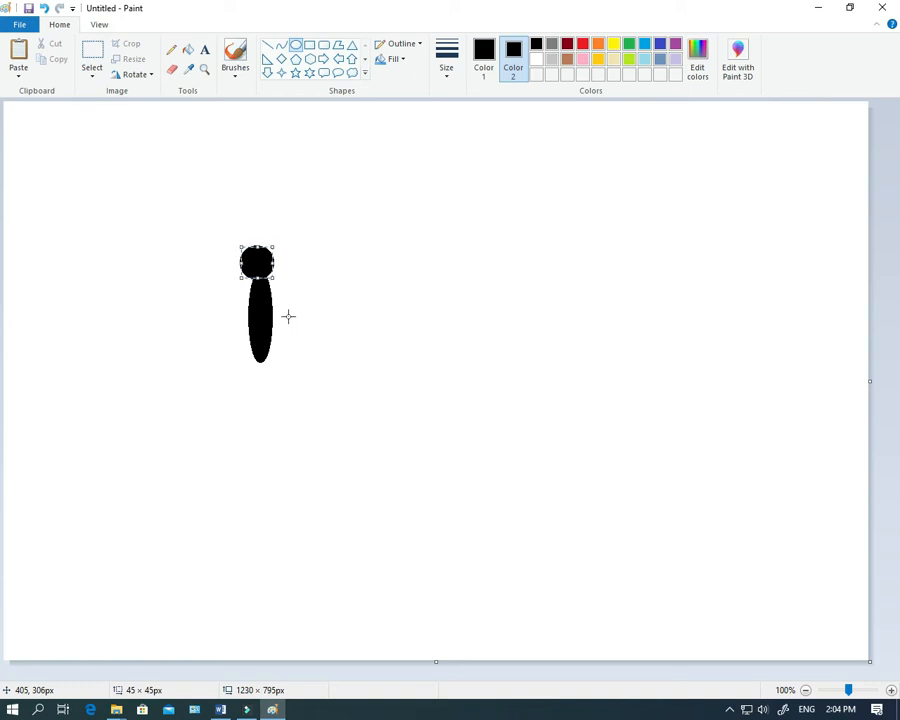
{"action": "key", "text": "Right"}
{"action": "key", "text": "Right"}
{"action": "key", "text": "Right"}
{"action": "key", "text": "Right"}
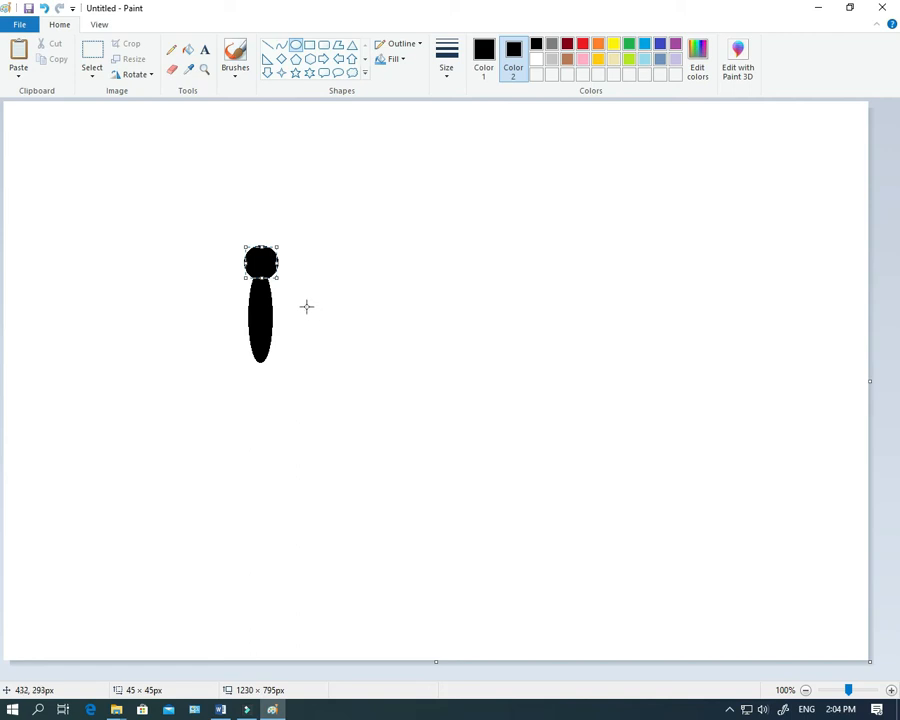
Step: Shrink the head circle to about 37 px across, nudge it down and right to re-centre it on the body, and deselect it
{"action": "left_click_drag", "start_coordinate": [278, 279], "coordinate": [272, 273]}
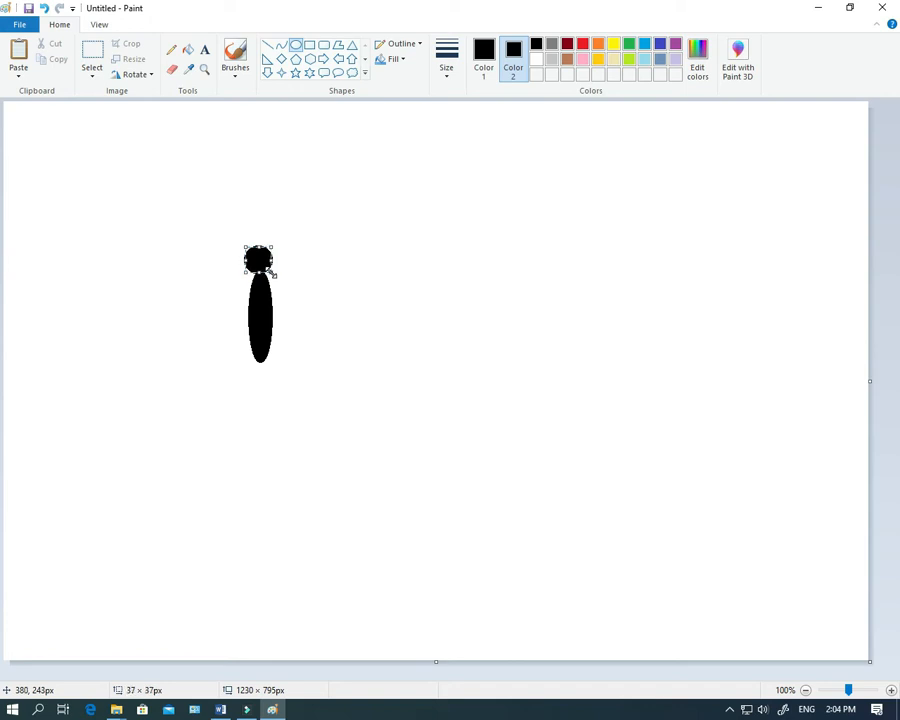
{"action": "key", "text": "Down"}
{"action": "key", "text": "Down"}
{"action": "key", "text": "Down"}
{"action": "key", "text": "Down"}
{"action": "key", "text": "Down"}
{"action": "key", "text": "Down"}
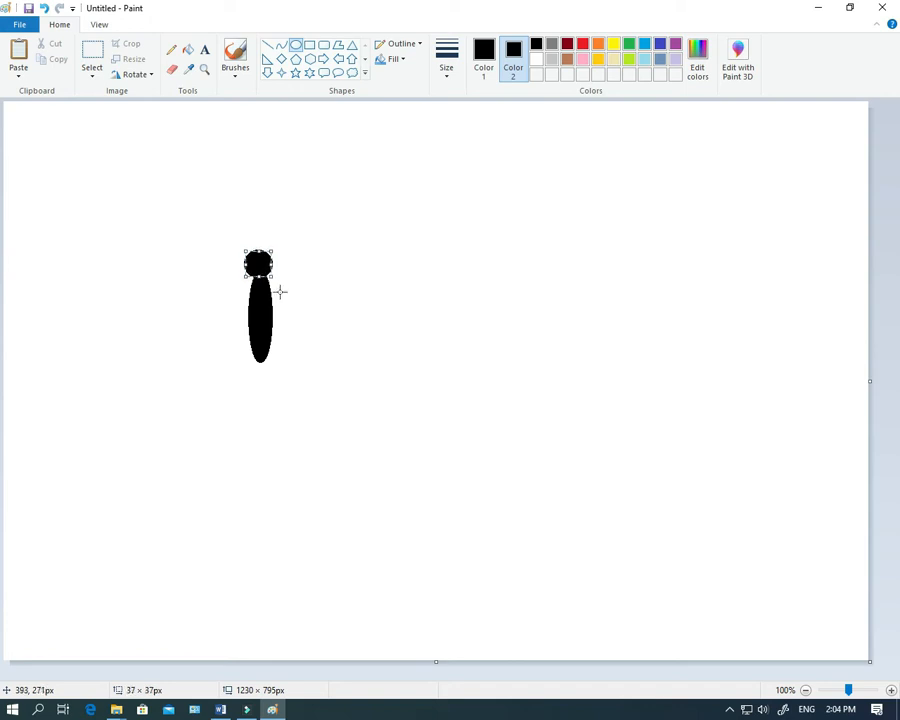
{"action": "key", "text": "Right"}
{"action": "key", "text": "Right"}
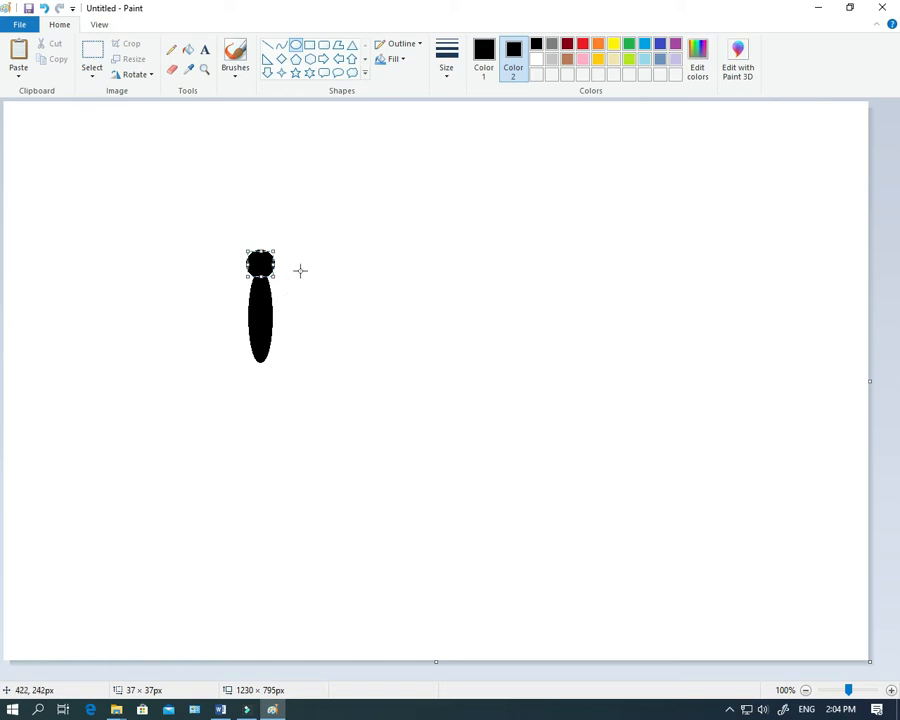
{"action": "left_click", "coordinate": [300, 272]}
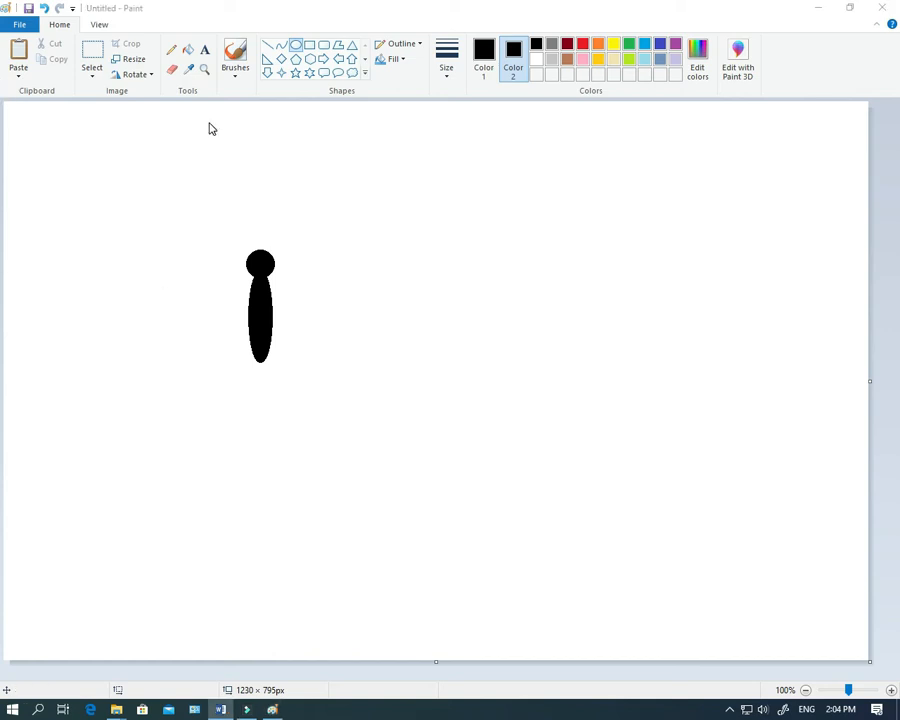
Step: Consult the butterfly pictures in the Word document The Butterflies Exercise.doc, move it out of the way and return to Paint
{"action": "mouse_move", "coordinate": [2, 84]}
{"action": "left_mouse_down"}
{"action": "mouse_move", "coordinate": [182, 145]}
{"action": "mouse_move", "coordinate": [589, 185]}
{"action": "mouse_move", "coordinate": [597, 172]}
{"action": "left_mouse_up"}
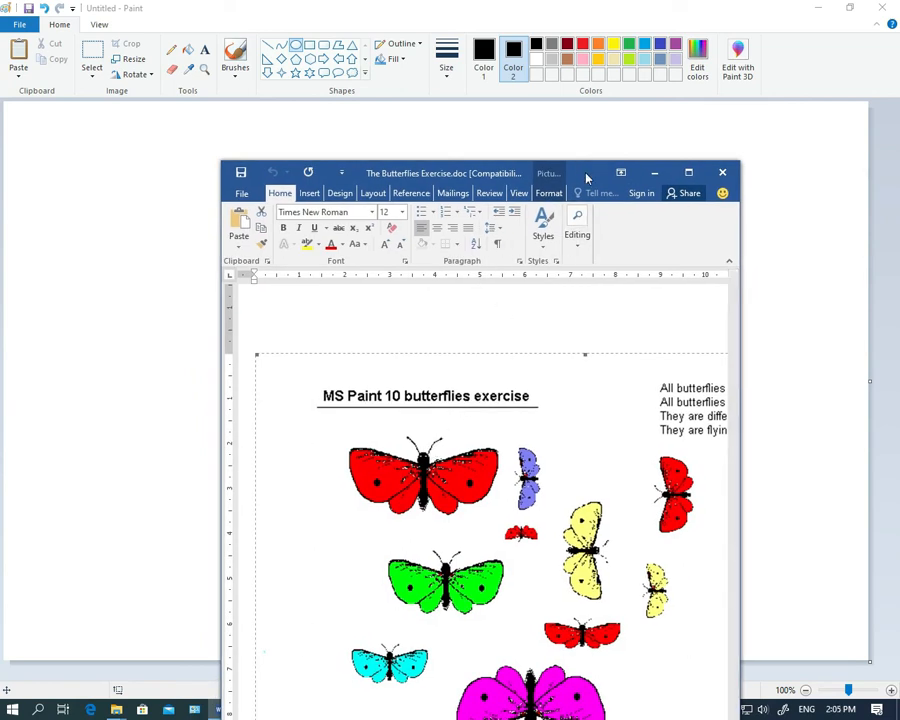
{"action": "mouse_move", "coordinate": [587, 174]}
{"action": "left_mouse_down"}
{"action": "mouse_move", "coordinate": [265, 177]}
{"action": "mouse_move", "coordinate": [2, 147]}
{"action": "mouse_move", "coordinate": [2, 131]}
{"action": "left_mouse_up"}
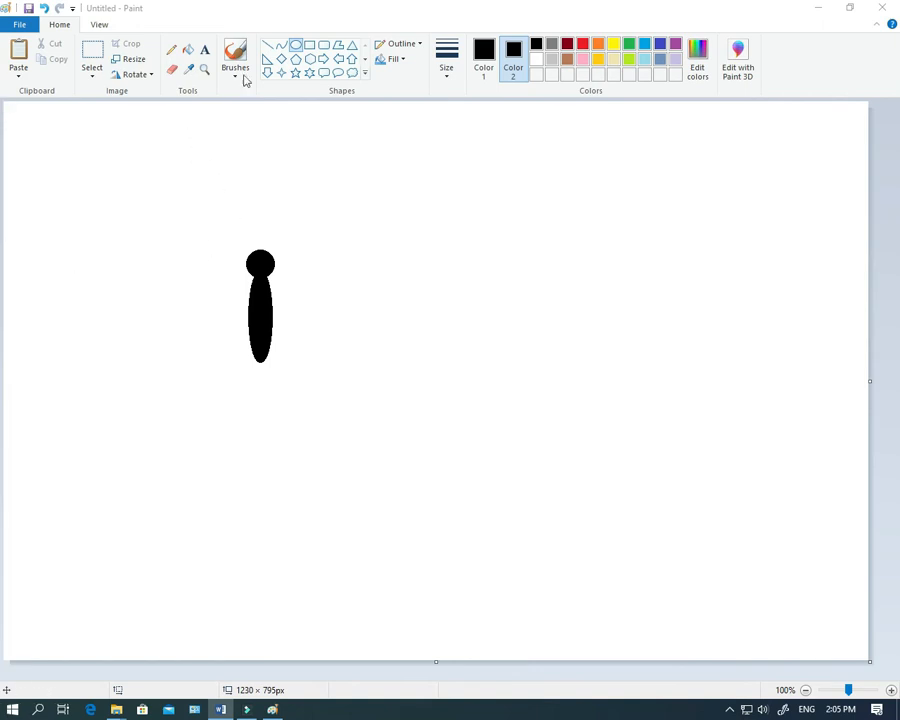
{"action": "left_click", "coordinate": [278, 45]}
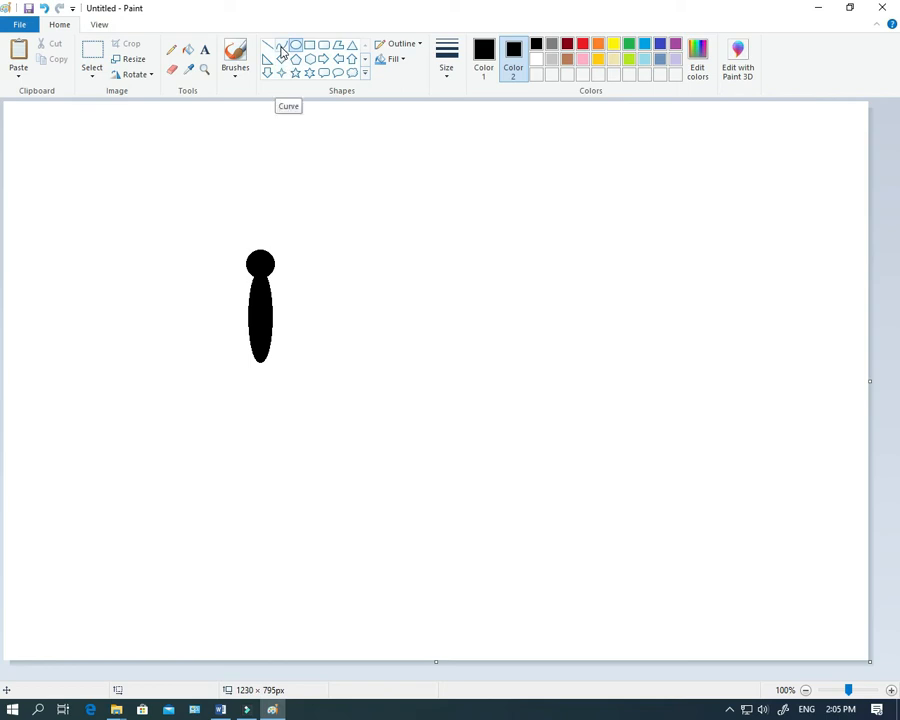
Step: Draw a curved antenna about 33 × 59 px rising to the right from the head, using the second-thinnest line
{"action": "left_click", "coordinate": [280, 45]}
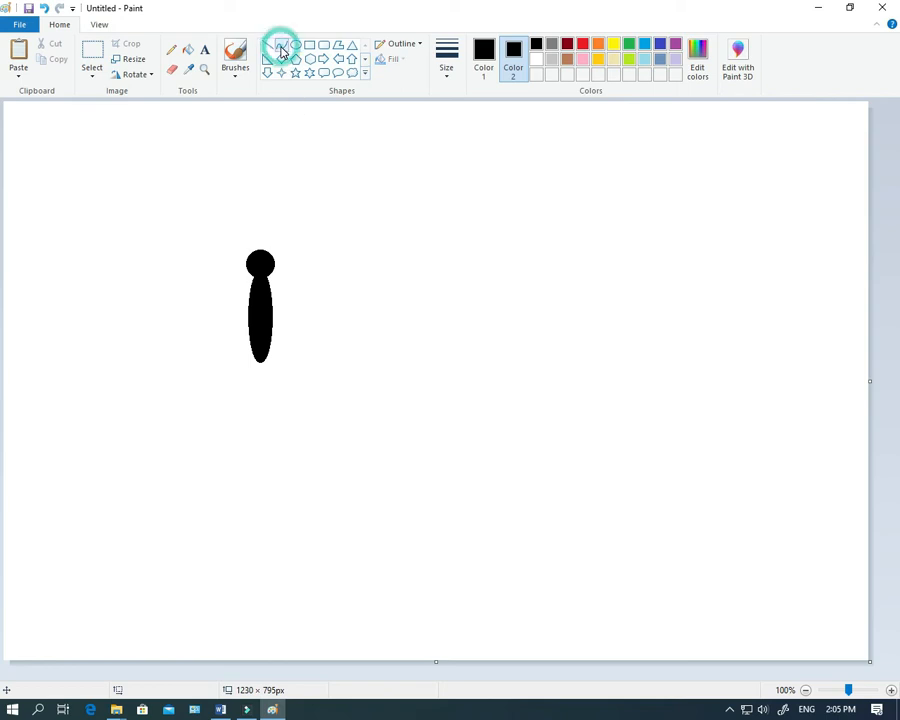
{"action": "left_click", "coordinate": [446, 70]}
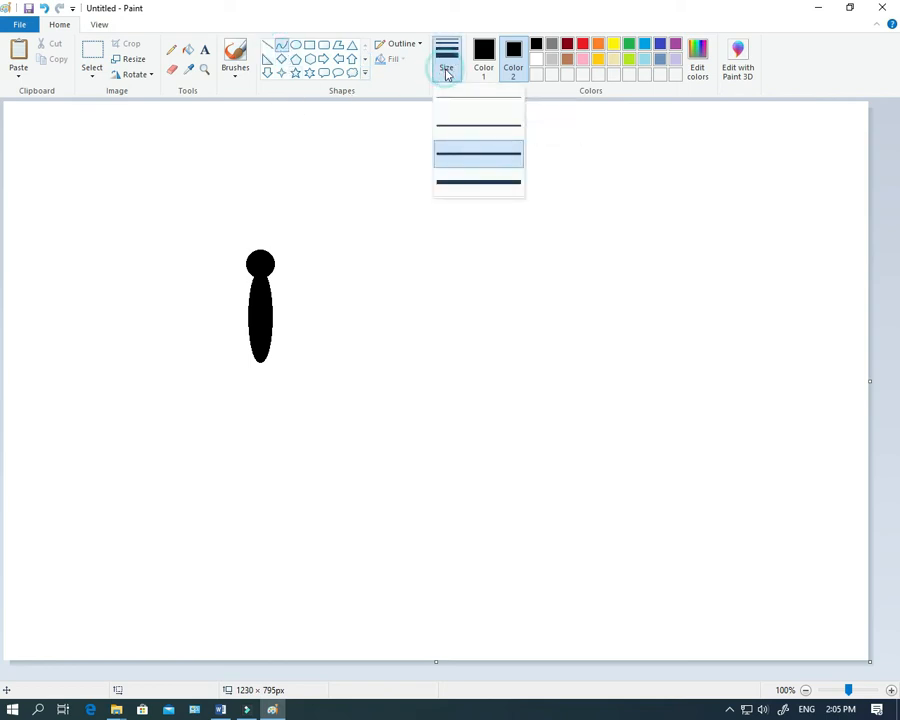
{"action": "left_click", "coordinate": [446, 131]}
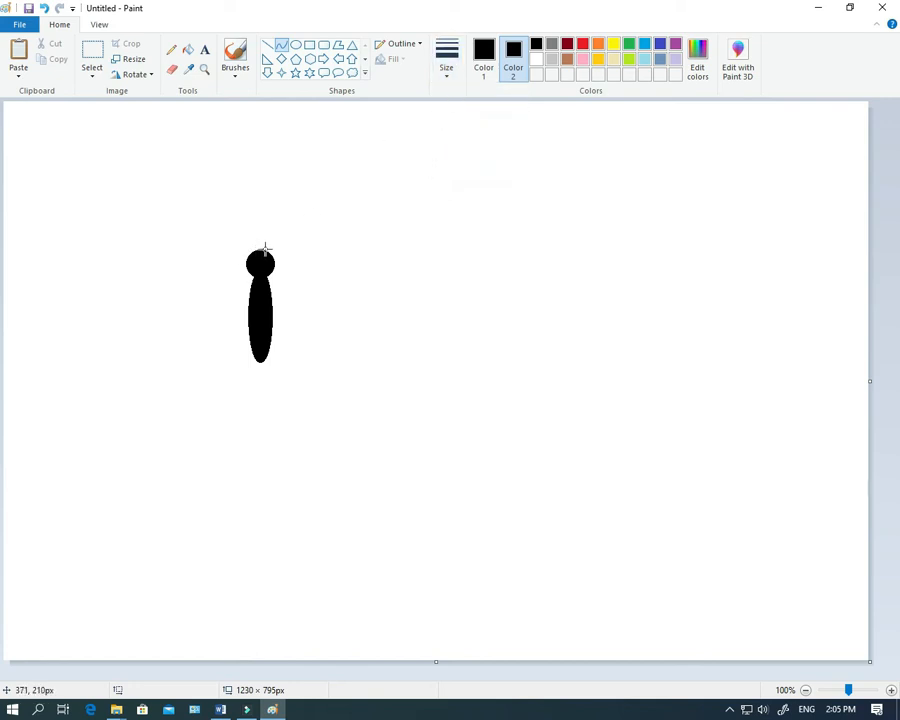
{"action": "mouse_move", "coordinate": [263, 251]}
{"action": "left_mouse_down"}
{"action": "mouse_move", "coordinate": [291, 211]}
{"action": "mouse_move", "coordinate": [265, 220]}
{"action": "mouse_move", "coordinate": [274, 220]}
{"action": "left_mouse_up"}
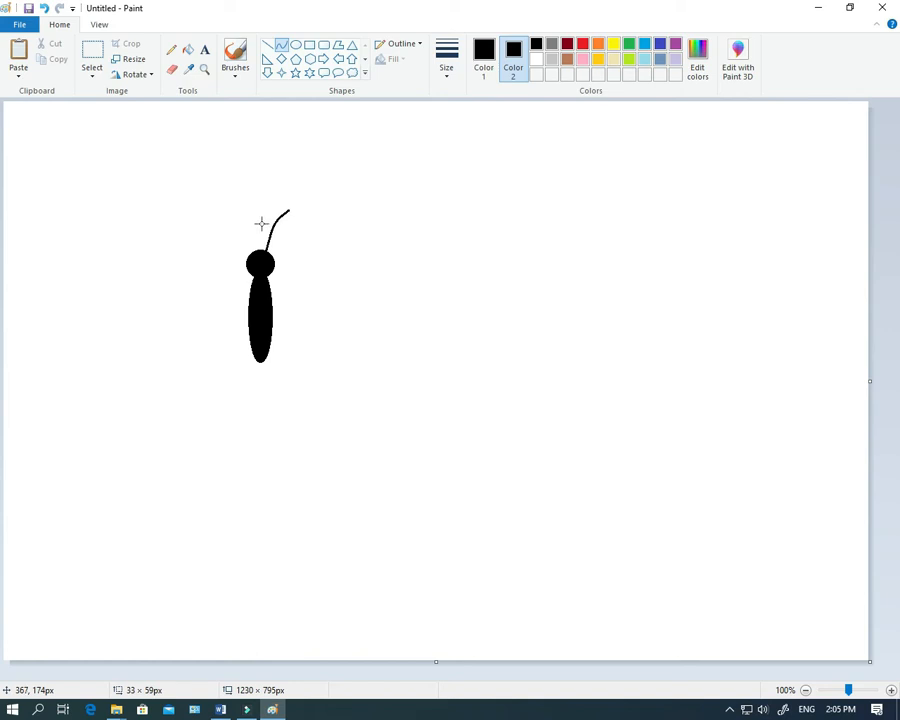
Step: Add a tiny filled circle about 6 px across at the antenna's tip and deselect it
{"action": "left_click", "coordinate": [296, 45]}
{"action": "left_click_drag", "start_coordinate": [288, 208], "coordinate": [291, 211]}
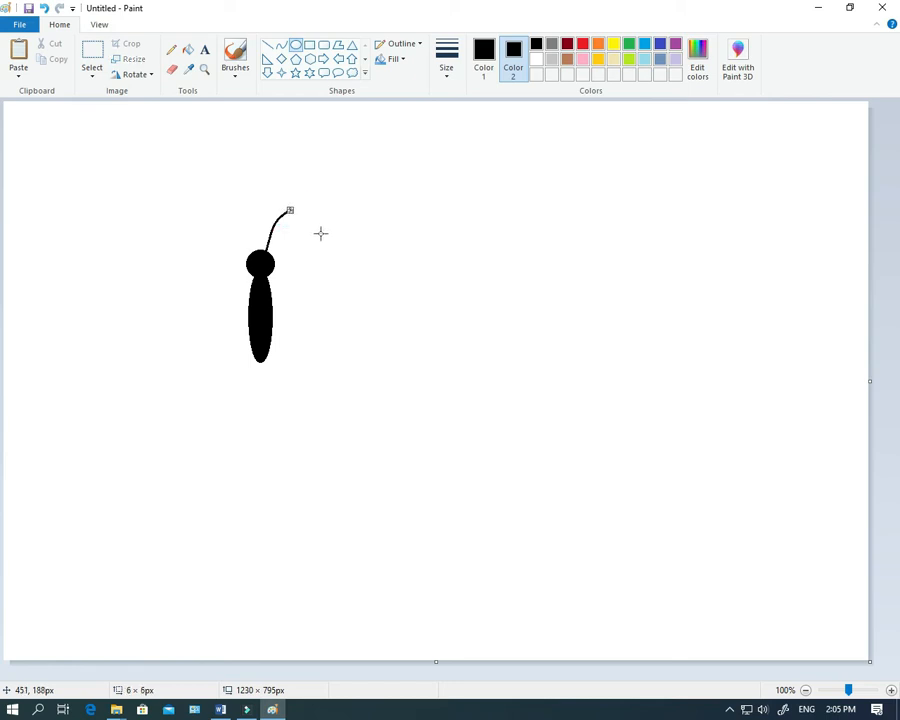
{"action": "left_click", "coordinate": [320, 233]}
{"action": "key", "text": "Escape"}
Step: Draw the wing's upper edge as a second-thinnest curve about 243 px wide from the upper body, bent upward with a rounded outer end
{"action": "left_click", "coordinate": [283, 48]}
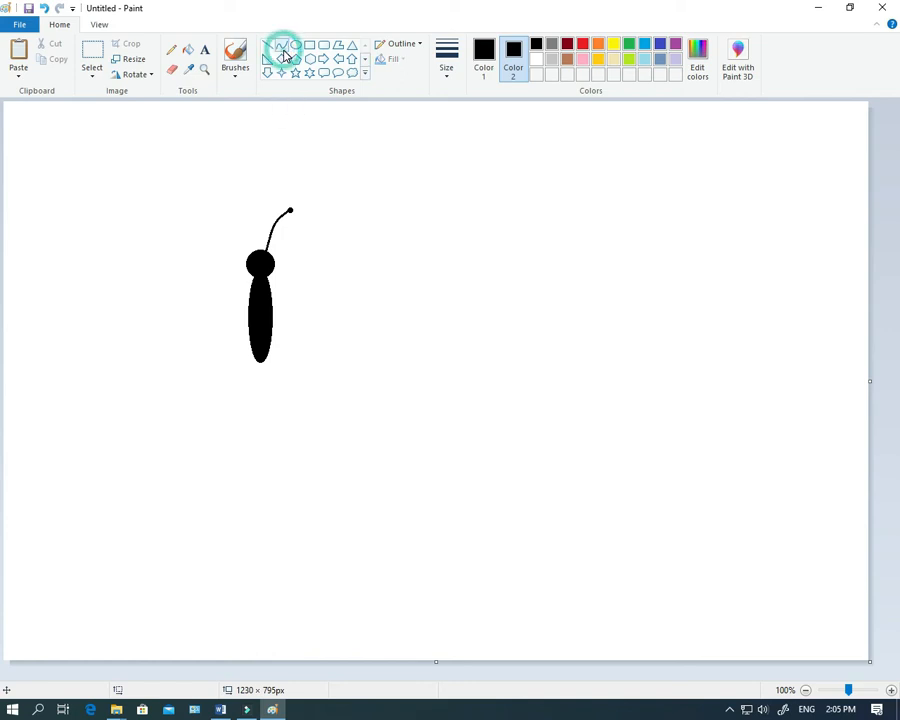
{"action": "left_click", "coordinate": [454, 72]}
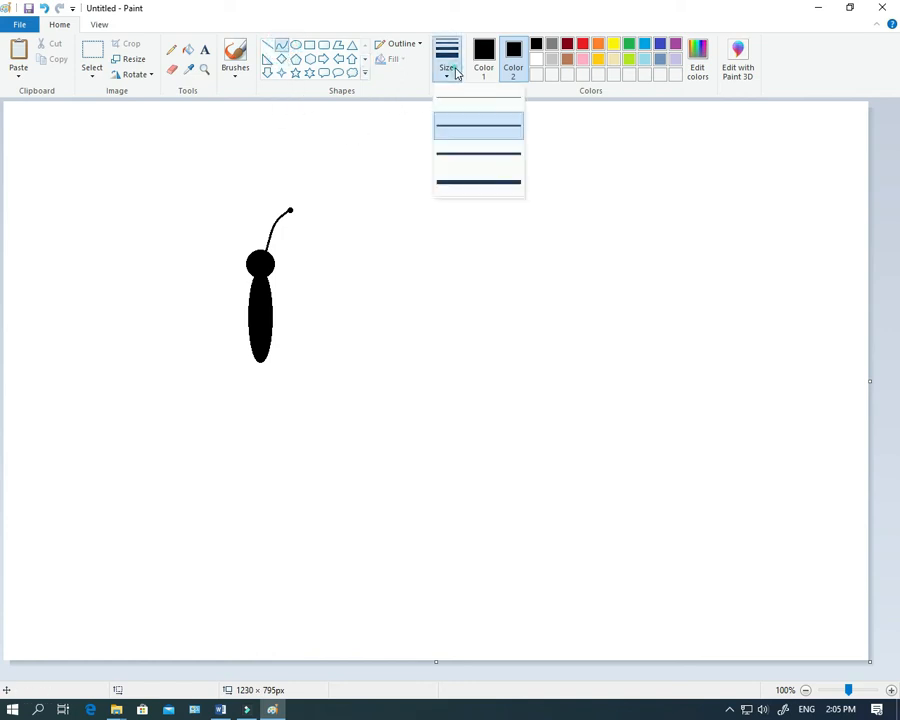
{"action": "left_click", "coordinate": [461, 124]}
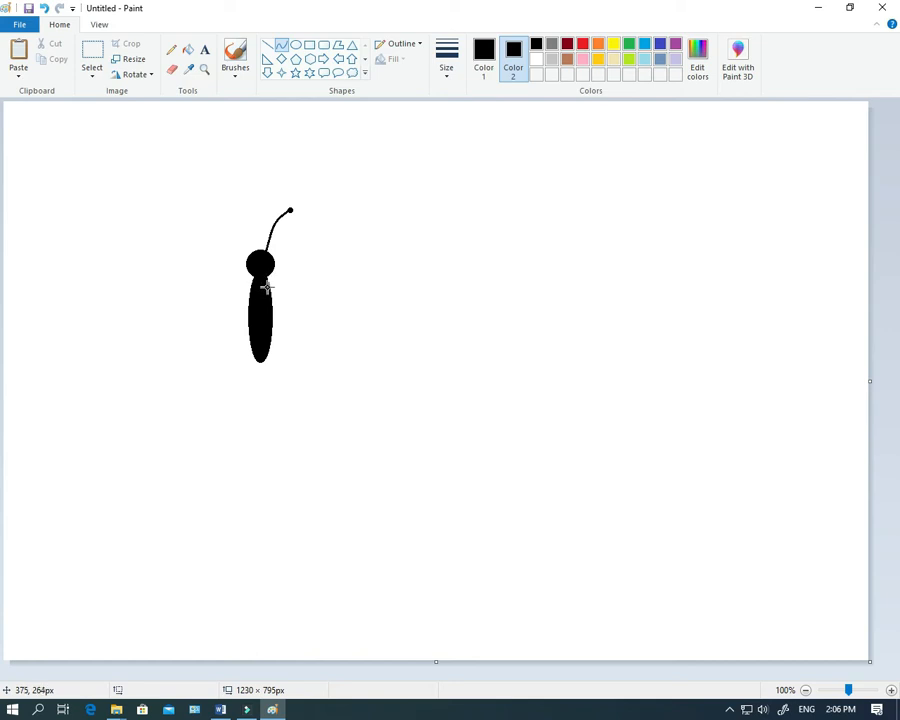
{"action": "left_click_drag", "start_coordinate": [265, 286], "coordinate": [433, 291]}
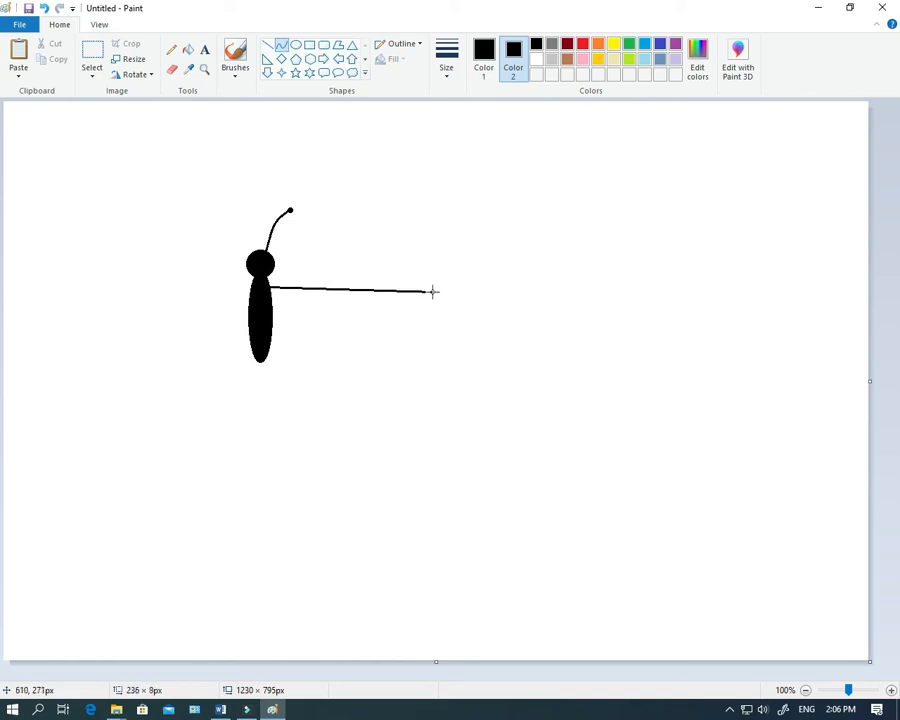
{"action": "mouse_move", "coordinate": [433, 291]}
{"action": "left_mouse_down"}
{"action": "mouse_move", "coordinate": [391, 408]}
{"action": "mouse_move", "coordinate": [410, 422]}
{"action": "mouse_move", "coordinate": [419, 351]}
{"action": "mouse_move", "coordinate": [410, 386]}
{"action": "mouse_move", "coordinate": [370, 420]}
{"action": "mouse_move", "coordinate": [145, 497]}
{"action": "mouse_move", "coordinate": [315, 438]}
{"action": "mouse_move", "coordinate": [356, 406]}
{"action": "mouse_move", "coordinate": [405, 305]}
{"action": "mouse_move", "coordinate": [437, 298]}
{"action": "left_mouse_up"}
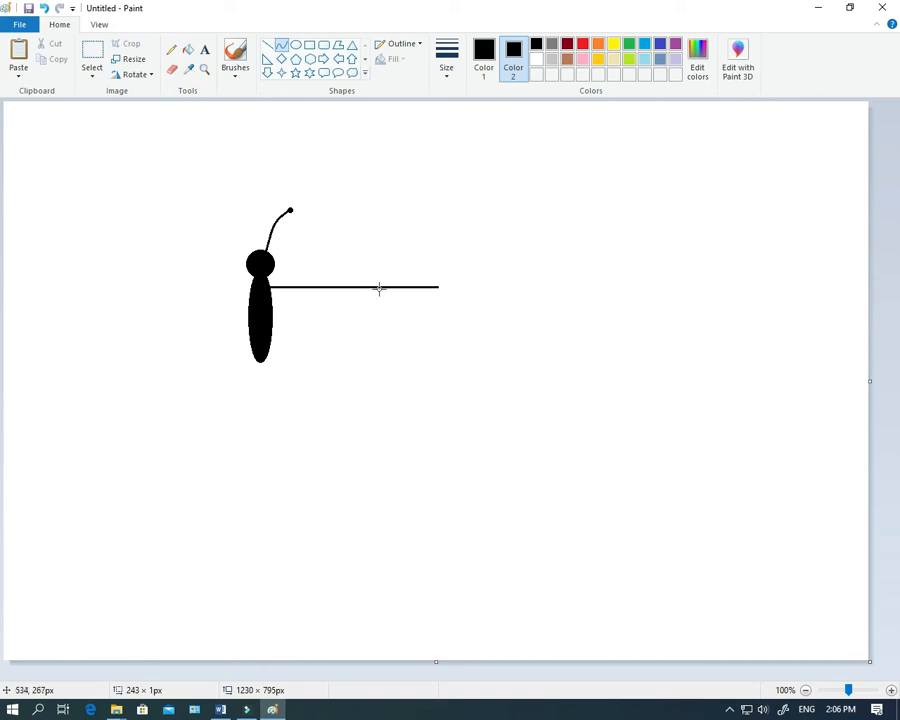
{"action": "left_click_drag", "start_coordinate": [382, 287], "coordinate": [391, 223]}
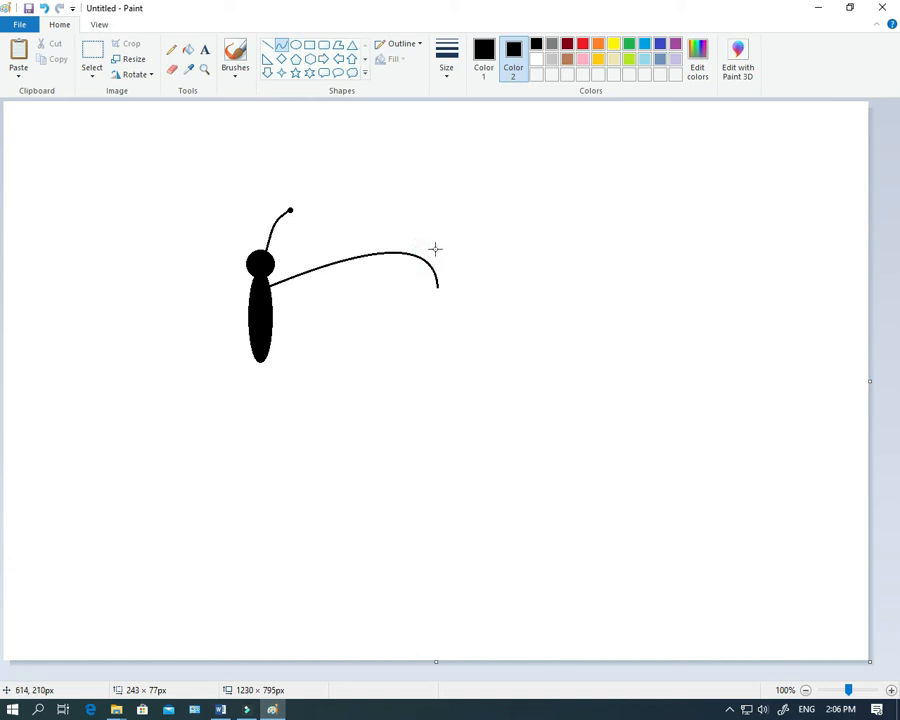
{"action": "mouse_move", "coordinate": [437, 247]}
{"action": "left_mouse_down"}
{"action": "mouse_move", "coordinate": [439, 289]}
{"action": "mouse_move", "coordinate": [436, 248]}
{"action": "mouse_move", "coordinate": [420, 268]}
{"action": "mouse_move", "coordinate": [485, 263]}
{"action": "mouse_move", "coordinate": [434, 261]}
{"action": "mouse_move", "coordinate": [432, 247]}
{"action": "left_mouse_up"}
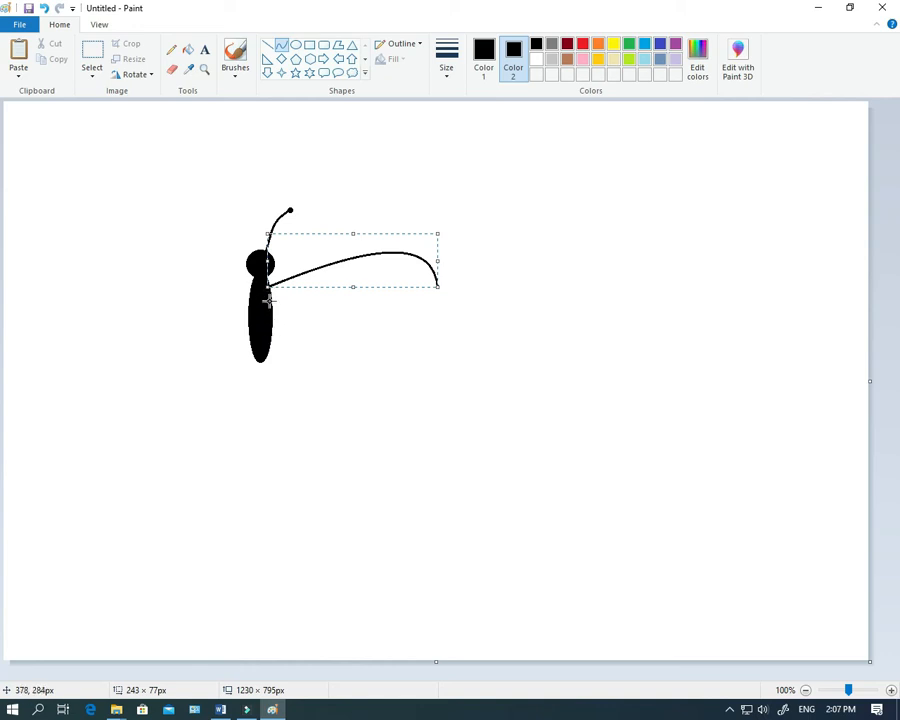
Step: Draw the large wing's lower edge as a curve about 240 × 243 px from the body to the upper edge's outer end, bent outward and down
{"action": "mouse_move", "coordinate": [268, 299]}
{"action": "left_mouse_down"}
{"action": "mouse_move", "coordinate": [318, 332]}
{"action": "mouse_move", "coordinate": [410, 363]}
{"action": "mouse_move", "coordinate": [438, 285]}
{"action": "left_mouse_up"}
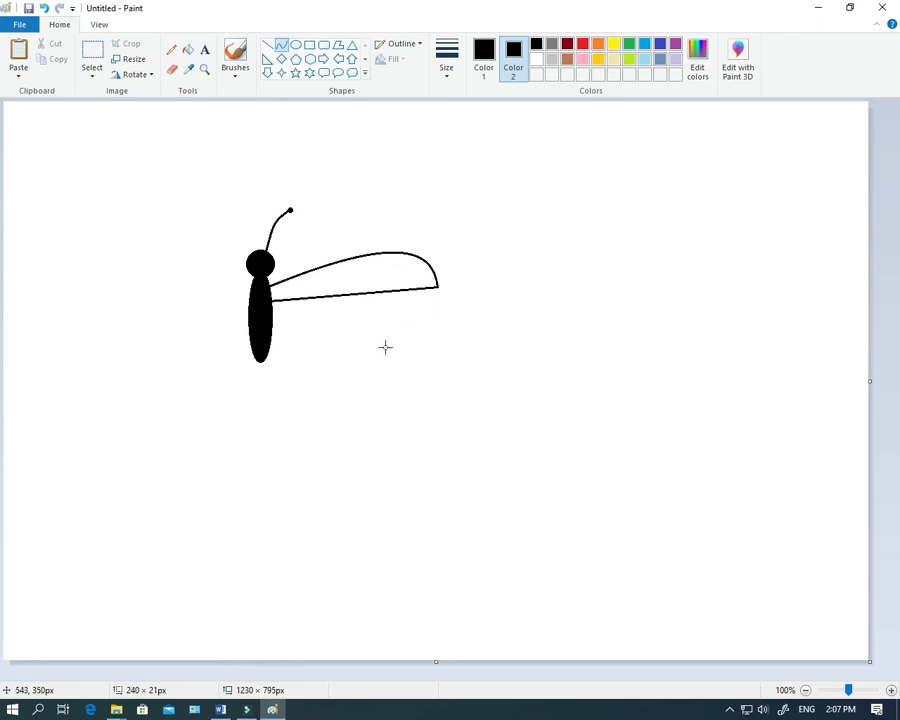
{"action": "left_click_drag", "start_coordinate": [382, 360], "coordinate": [390, 432]}
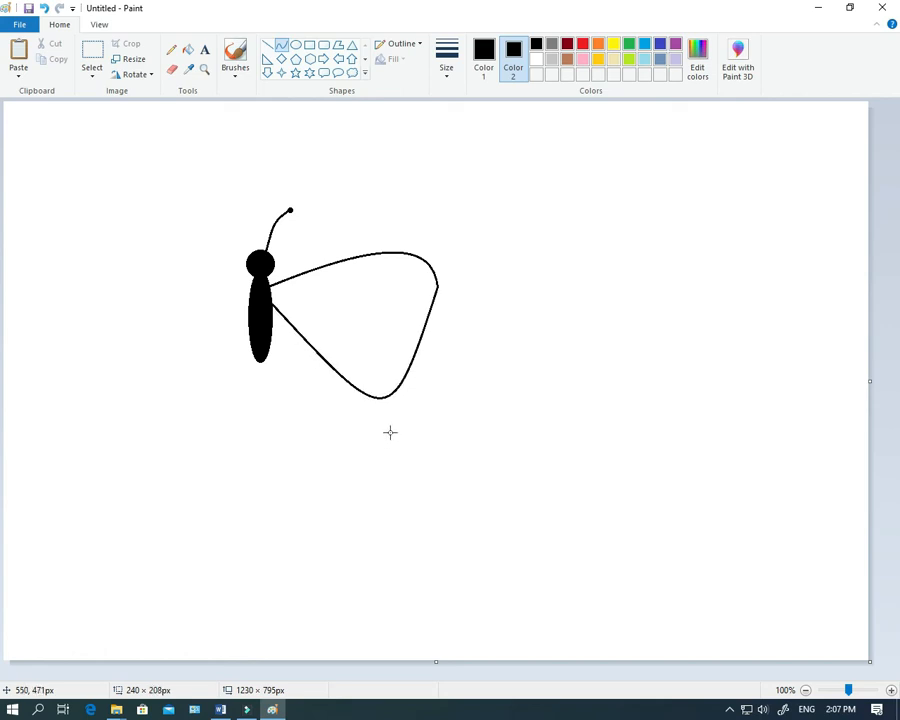
{"action": "left_click_drag", "start_coordinate": [443, 394], "coordinate": [435, 456]}
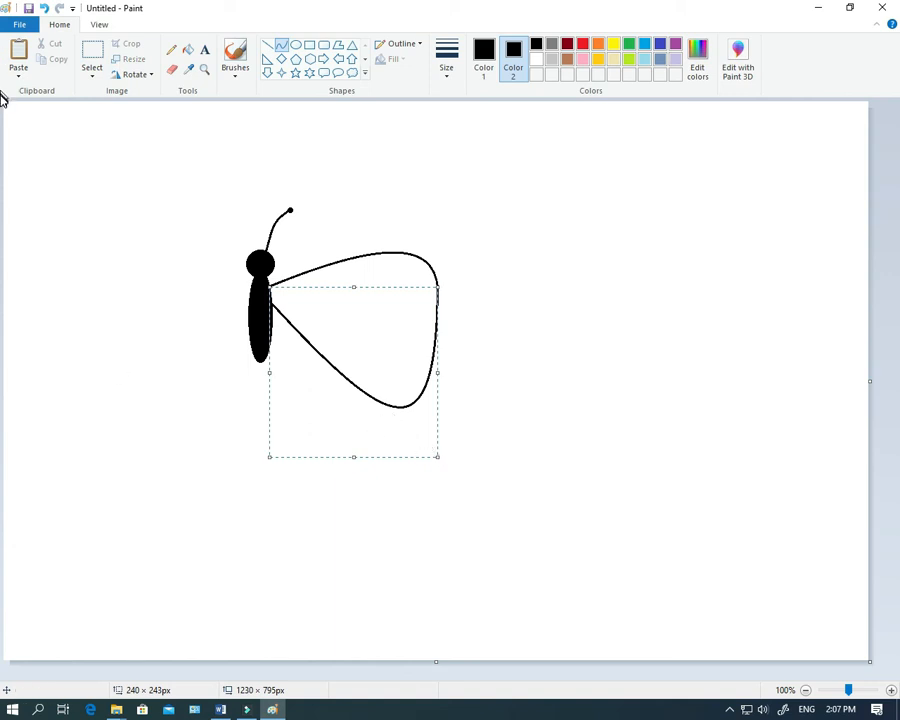
Step: Check the butterfly pictures in the Word document, return to Paint and draw the small lower wing as a curve about 119 × 172 px
{"action": "mouse_move", "coordinate": [2, 98]}
{"action": "left_mouse_down"}
{"action": "mouse_move", "coordinate": [1, 119]}
{"action": "mouse_move", "coordinate": [228, 62]}
{"action": "mouse_move", "coordinate": [398, 71]}
{"action": "mouse_move", "coordinate": [421, 91]}
{"action": "left_mouse_up"}
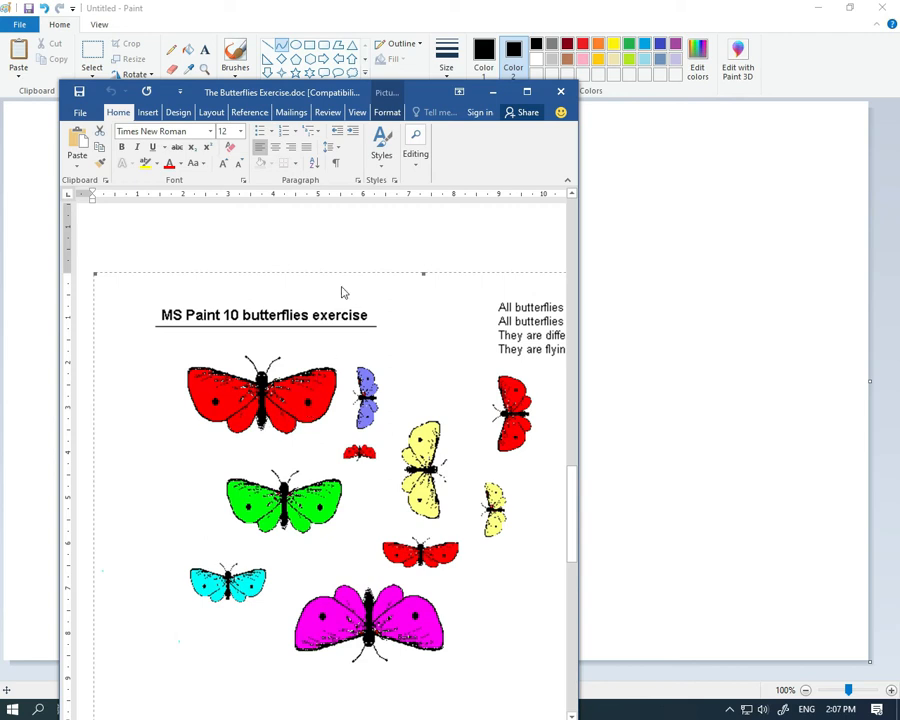
{"action": "mouse_move", "coordinate": [421, 93]}
{"action": "left_mouse_down"}
{"action": "mouse_move", "coordinate": [96, 92]}
{"action": "mouse_move", "coordinate": [0, 130]}
{"action": "left_mouse_up"}
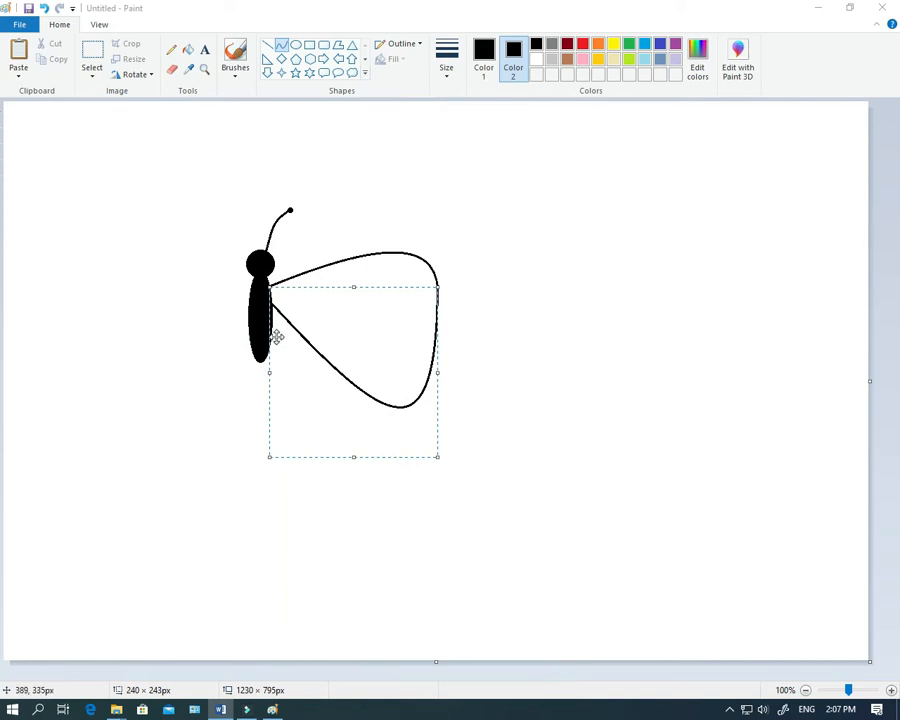
{"action": "left_click", "coordinate": [201, 331]}
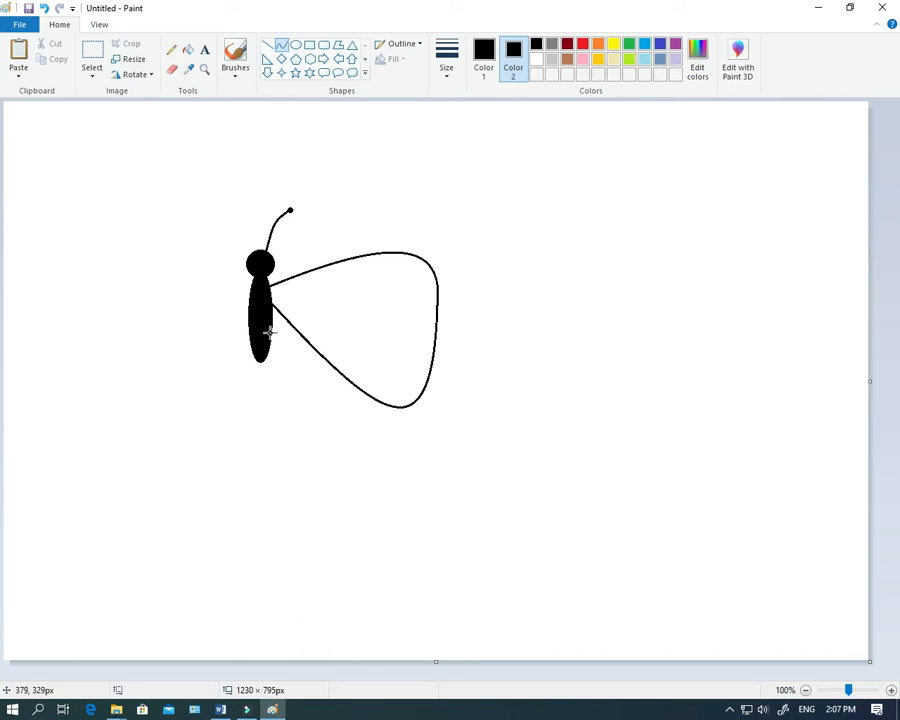
{"action": "left_click_drag", "start_coordinate": [268, 332], "coordinate": [352, 383]}
{"action": "left_click_drag", "start_coordinate": [297, 400], "coordinate": [350, 453]}
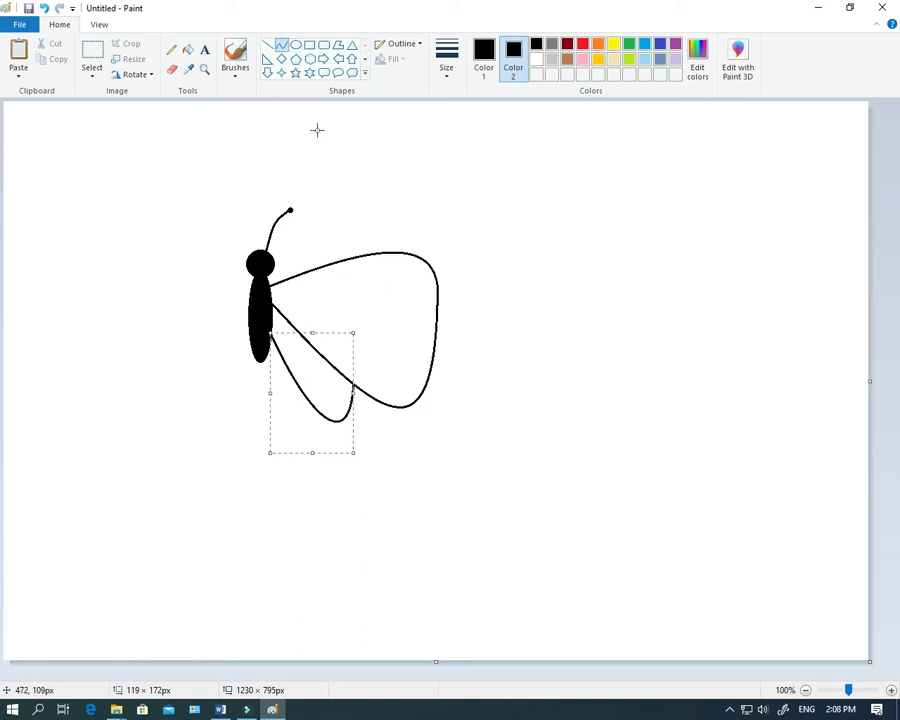
Step: Draw a black circle with a solid color fill, about 35 px across, in the lower part of the large wing
{"action": "left_click", "coordinate": [297, 48]}
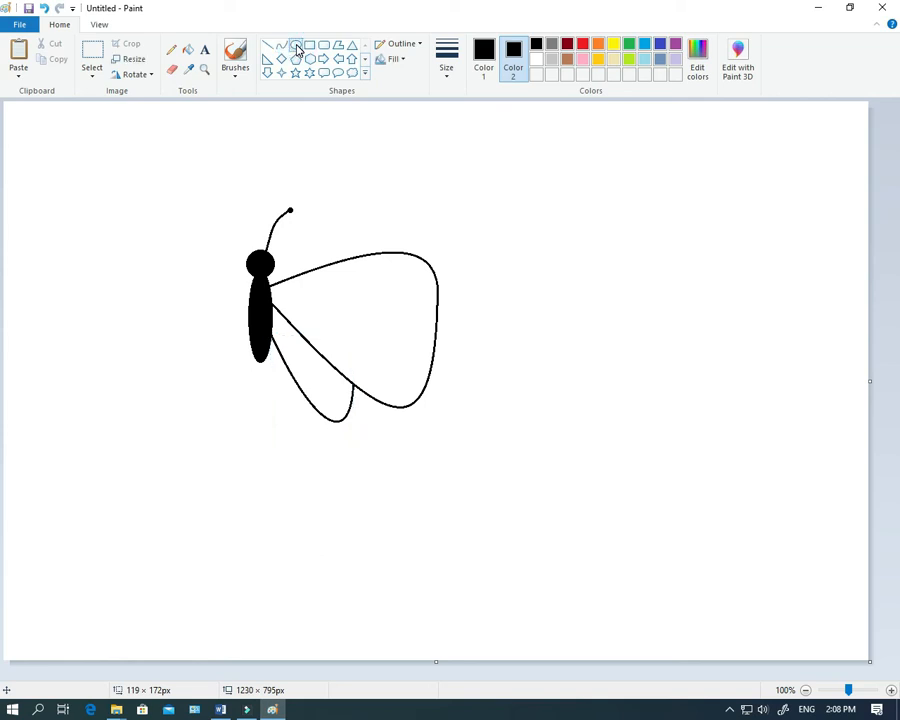
{"action": "left_click", "coordinate": [390, 58]}
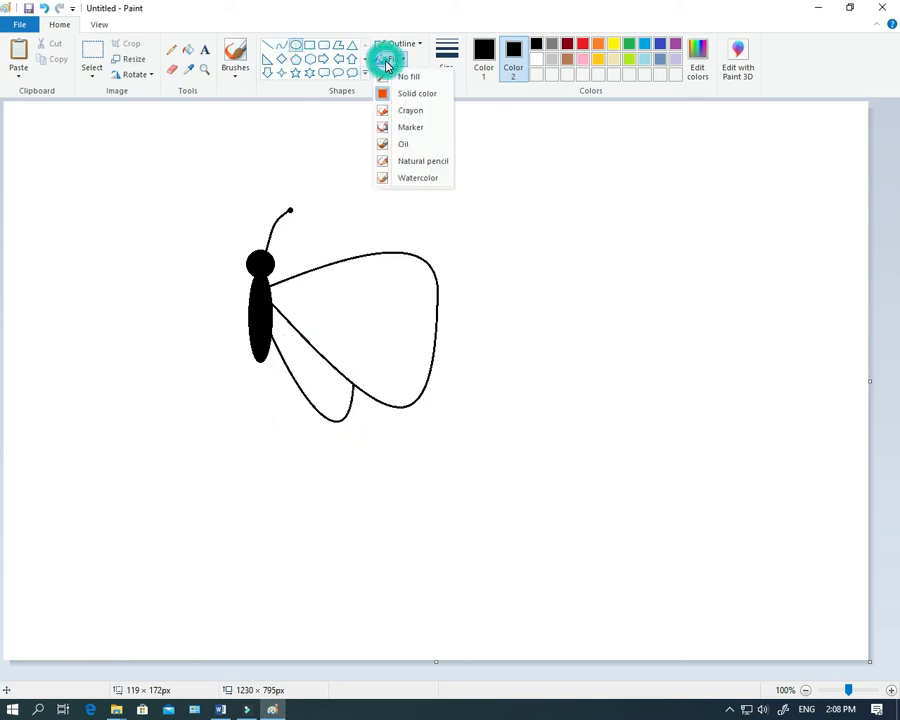
{"action": "left_click", "coordinate": [388, 94]}
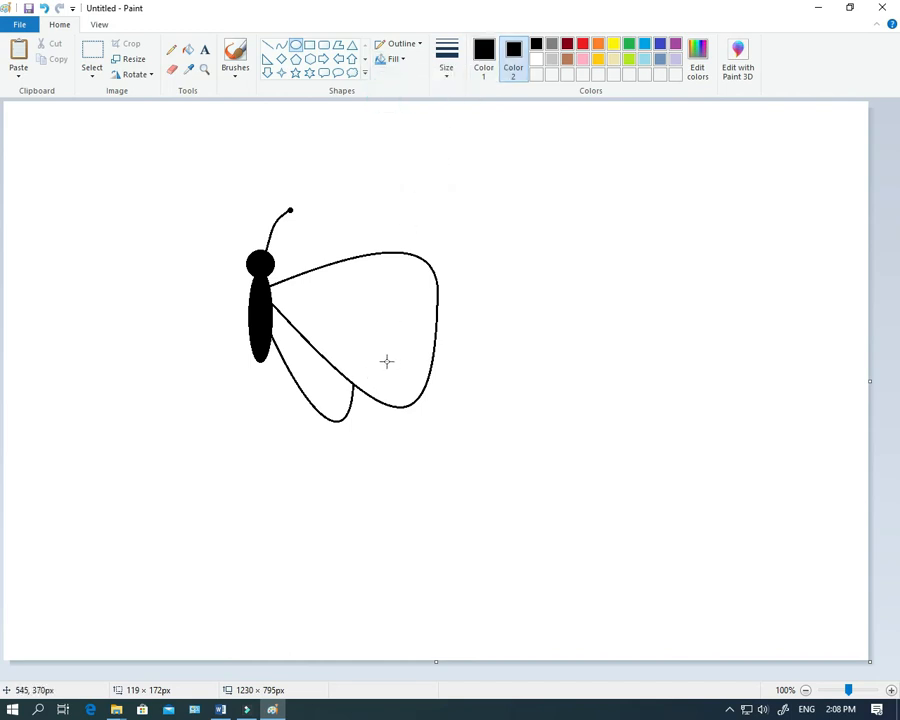
{"action": "mouse_move", "coordinate": [387, 361]}
{"action": "left_mouse_down"}
{"action": "mouse_move", "coordinate": [412, 386]}
{"action": "mouse_move", "coordinate": [400, 373]}
{"action": "left_mouse_up"}
Step: Nudge the black spot into position within the lower outer part of the large wing, clear of the outline
{"action": "key", "text": "Up"}
{"action": "key", "text": "Up"}
{"action": "key", "text": "Up"}
{"action": "key", "text": "Up"}
{"action": "key", "text": "Up"}
{"action": "key", "text": "Up"}
{"action": "key", "text": "Up"}
{"action": "key", "text": "Up"}
{"action": "key", "text": "Up"}
{"action": "key", "text": "Up"}
{"action": "key", "text": "Left"}
{"action": "key", "text": "Left"}
{"action": "key", "text": "Left"}
{"action": "key", "text": "Left"}
{"action": "key", "text": "Left"}
{"action": "key", "text": "Left"}
{"action": "key", "text": "Left"}
{"action": "key", "text": "Left"}
{"action": "key", "text": "Left"}
{"action": "key", "text": "Left"}
{"action": "key", "text": "Left"}
{"action": "key", "text": "Left"}
{"action": "key", "text": "Left"}
{"action": "key", "text": "Left"}
{"action": "key", "text": "Left"}
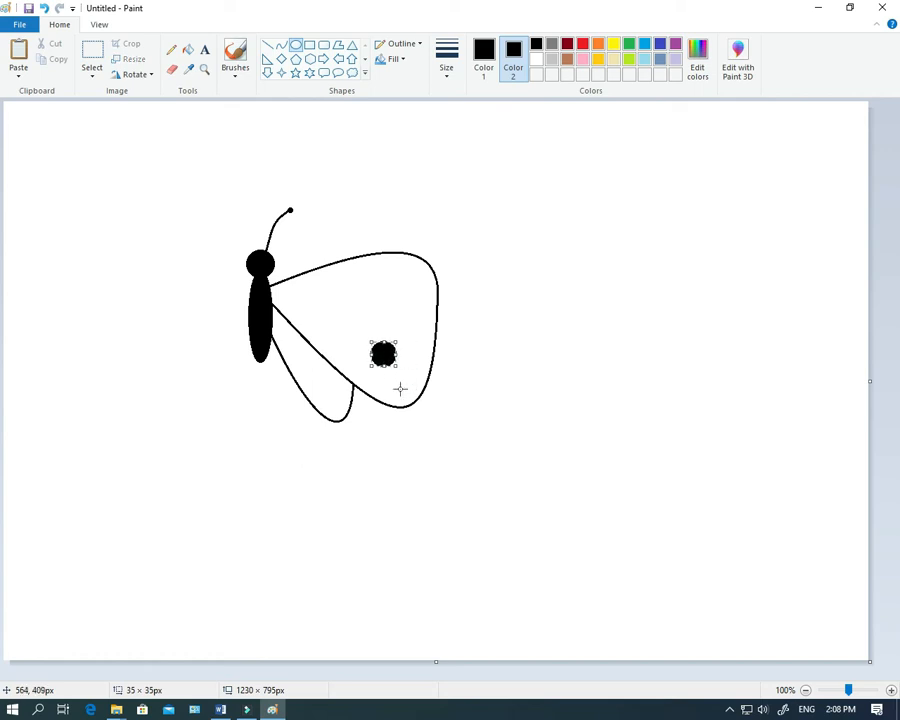
{"action": "key", "text": "Down"}
{"action": "key", "text": "Down"}
{"action": "key", "text": "Down"}
{"action": "key", "text": "Down"}
{"action": "key", "text": "Down"}
{"action": "key", "text": "Down"}
{"action": "key", "text": "Right"}
{"action": "key", "text": "Right"}
{"action": "key", "text": "Right"}
{"action": "key", "text": "Right"}
{"action": "key", "text": "Right"}
{"action": "key", "text": "Right"}
{"action": "key", "text": "Right"}
{"action": "key", "text": "Right"}
{"action": "key", "text": "Right"}
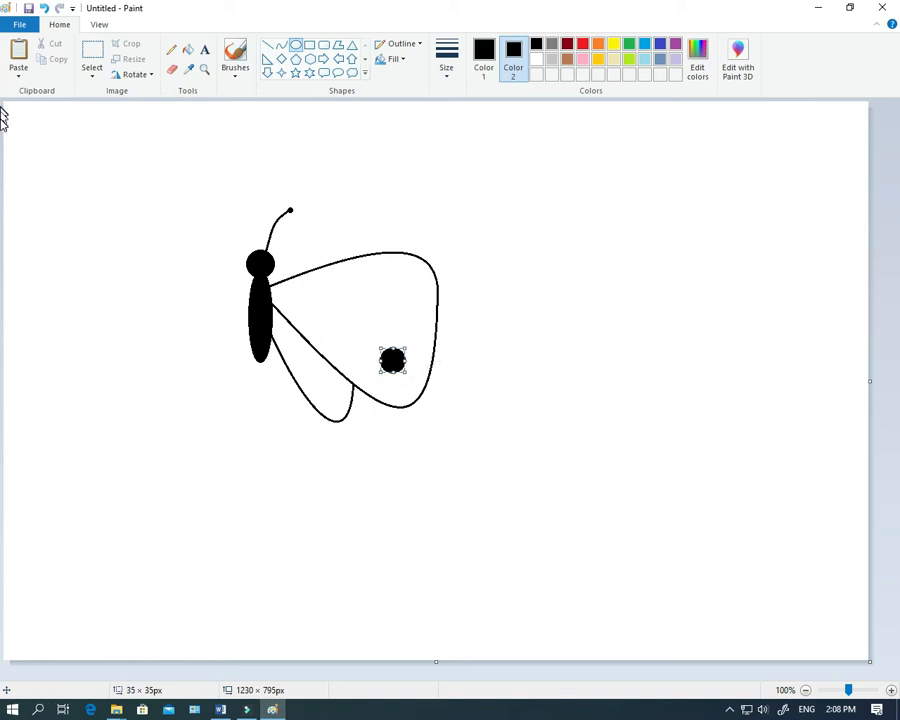
Step: Consult the butterfly pictures in the Word document again, move it aside, return to Paint and deselect the wing spot
{"action": "left_click_drag", "start_coordinate": [0, 94], "coordinate": [432, 68]}
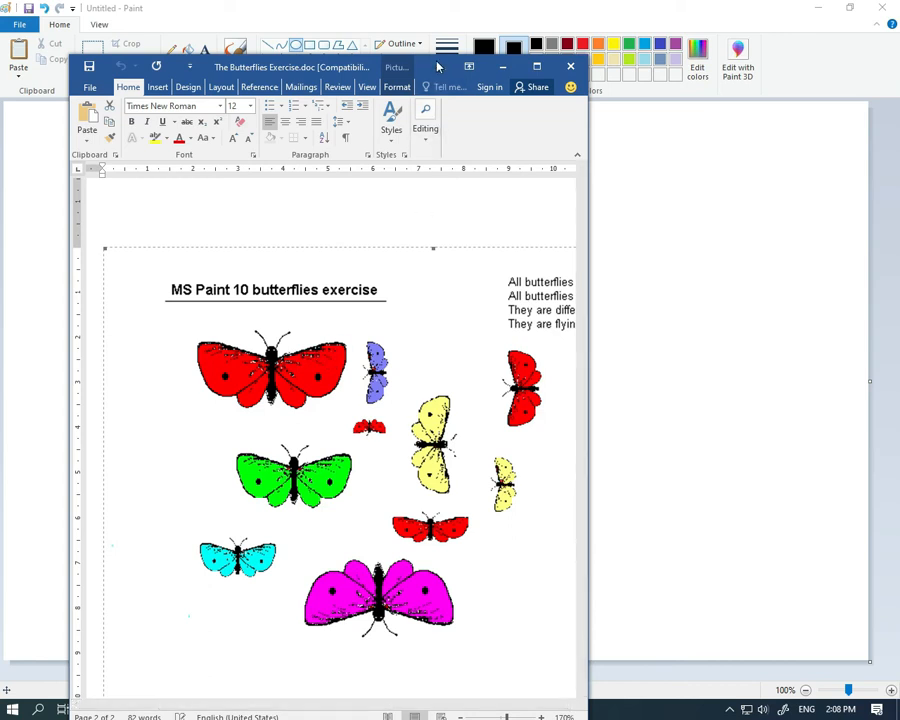
{"action": "mouse_move", "coordinate": [437, 66]}
{"action": "left_mouse_down"}
{"action": "mouse_move", "coordinate": [129, 110]}
{"action": "mouse_move", "coordinate": [3, 70]}
{"action": "left_mouse_up"}
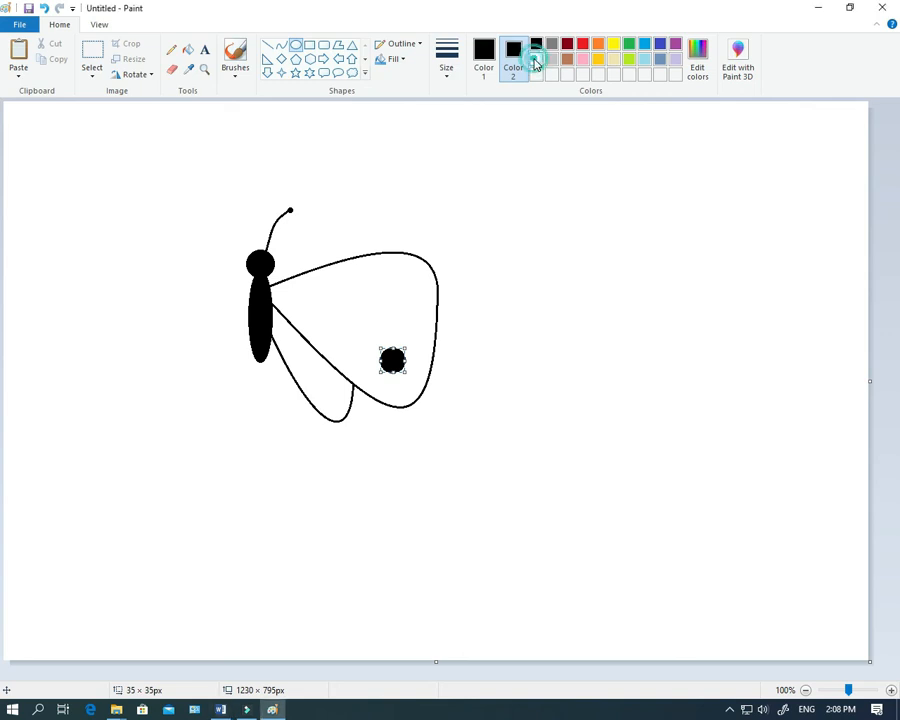
{"action": "left_click", "coordinate": [536, 59]}
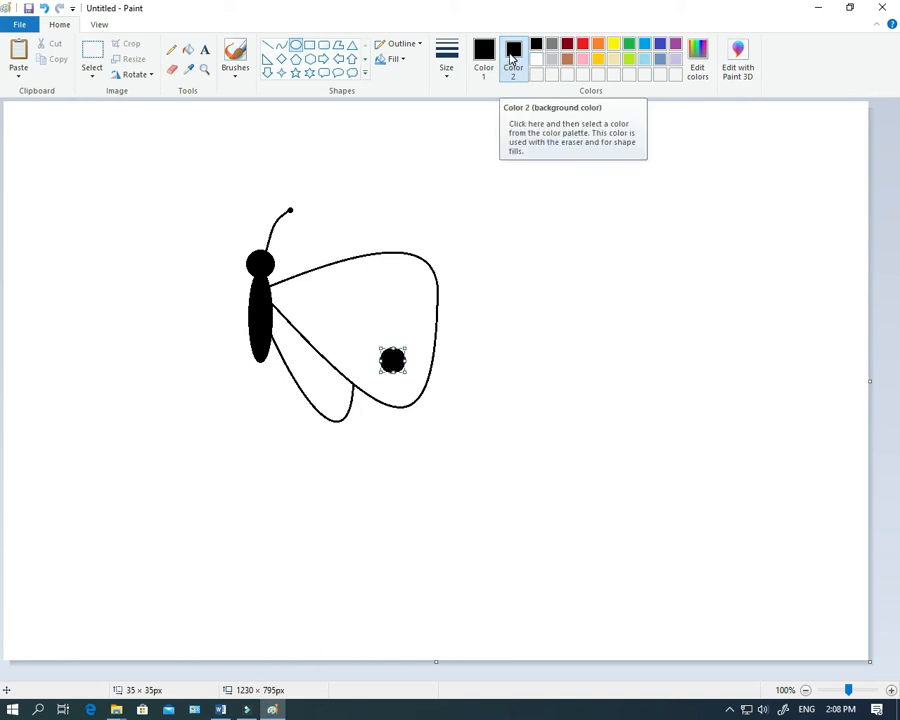
{"action": "left_click", "coordinate": [511, 56]}
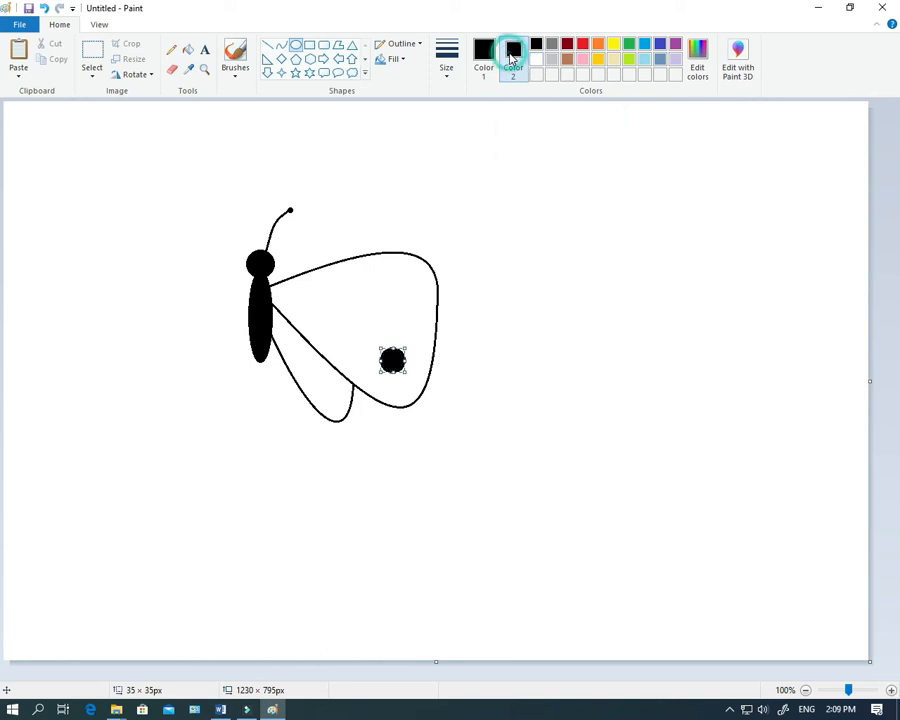
{"action": "left_click", "coordinate": [485, 233]}
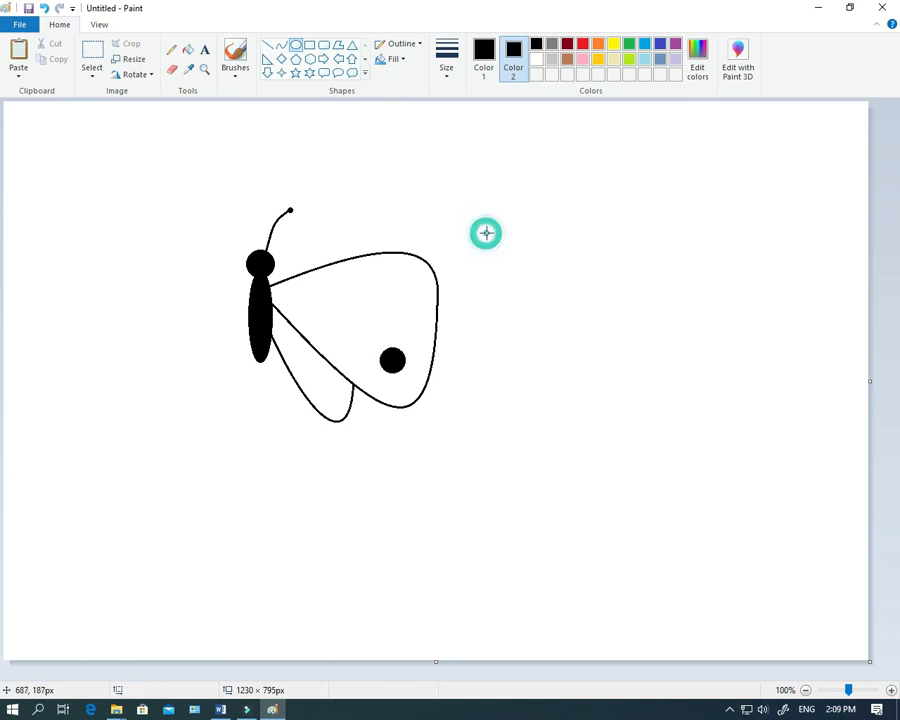
Step: Set both the background color (Color 2) and the foreground color (Color 1) to white
{"action": "left_click", "coordinate": [536, 60]}
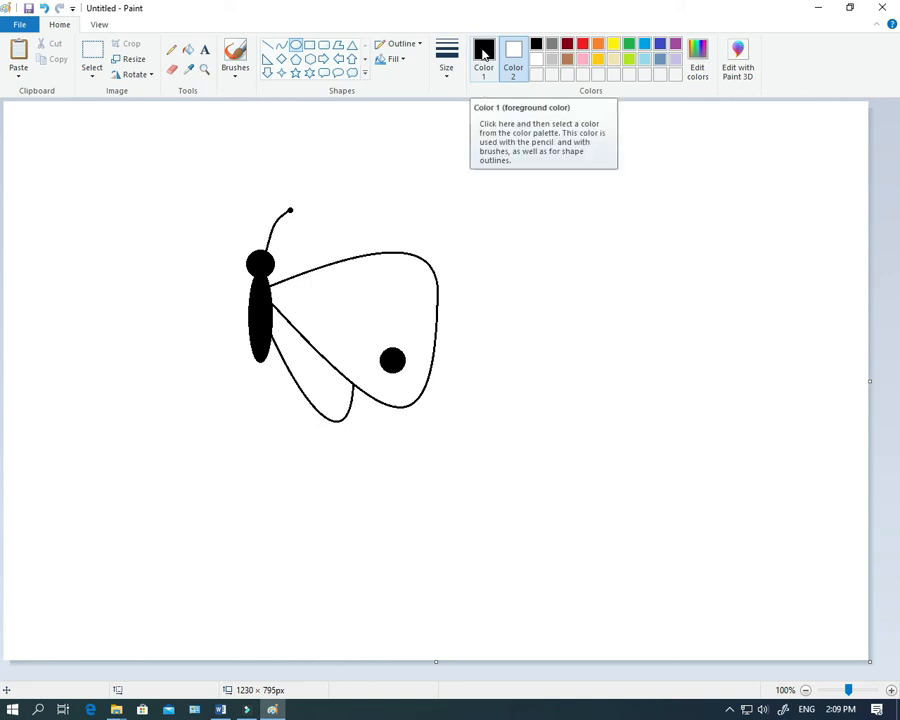
{"action": "left_click", "coordinate": [484, 54]}
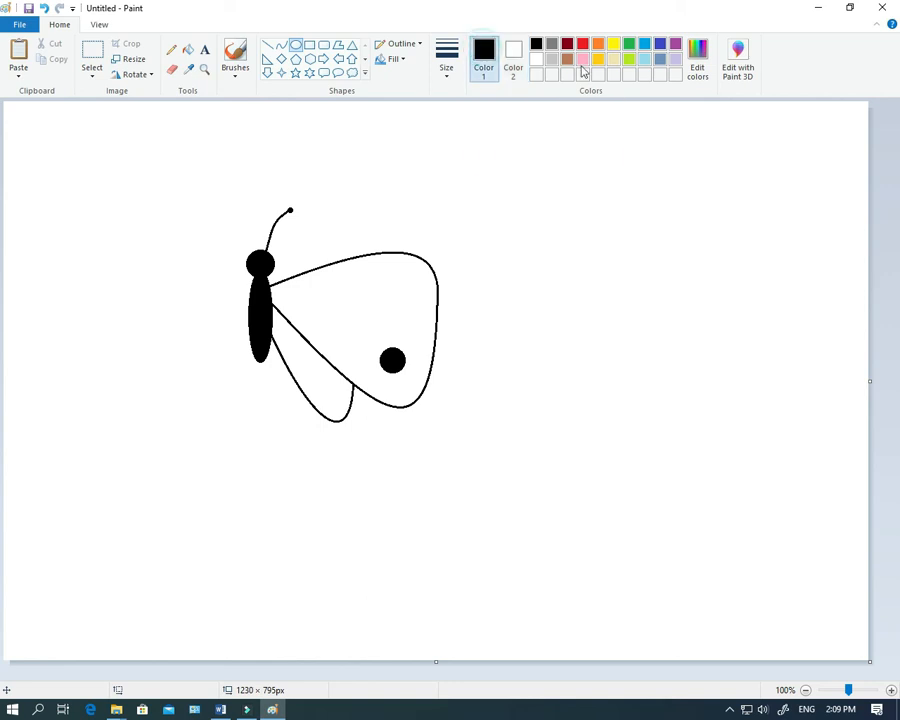
{"action": "left_click", "coordinate": [536, 60]}
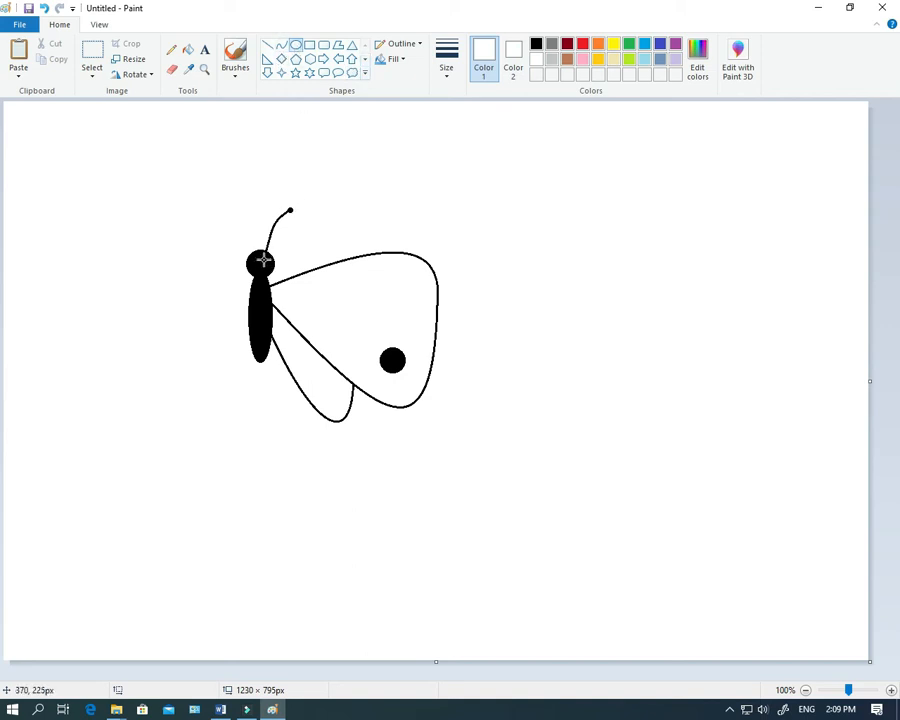
{"action": "left_click_drag", "start_coordinate": [262, 260], "coordinate": [264, 260]}
{"action": "left_click_drag", "start_coordinate": [262, 261], "coordinate": [266, 265]}
{"action": "left_click", "coordinate": [301, 231]}
{"action": "key", "text": "ctrl+z"}
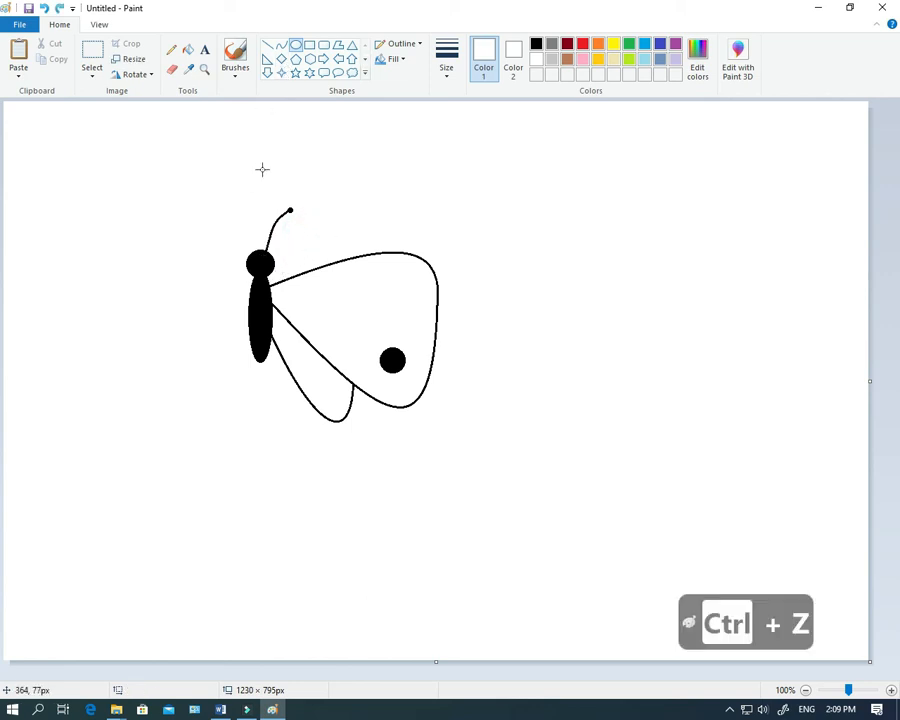
Step: Draw a tiny white filled ellipse as the eye in the upper part of the black head and deselect it
{"action": "left_click_drag", "start_coordinate": [265, 258], "coordinate": [267, 258]}
{"action": "left_click", "coordinate": [346, 221]}
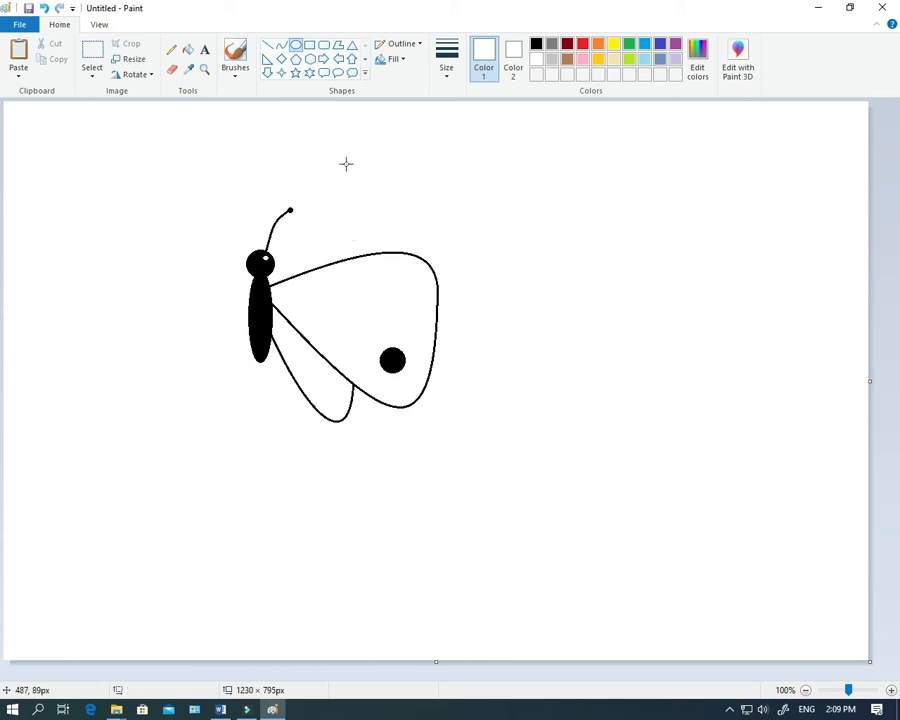
Step: Draw a black second-thinnest curve about 201 × 39 px as a vein just inside the large wing's upper edge
{"action": "left_click", "coordinate": [536, 43]}
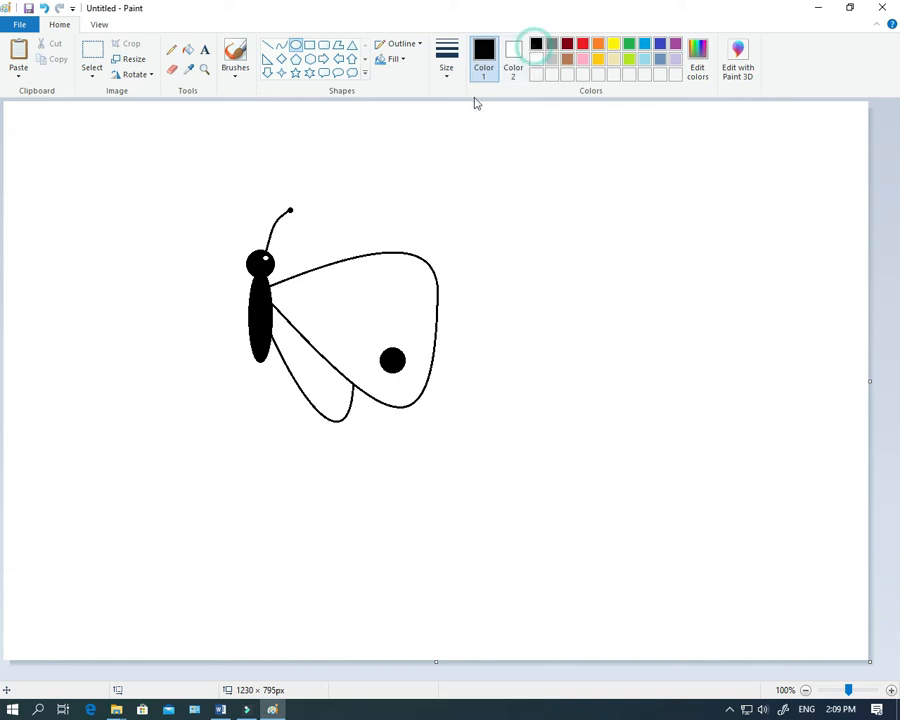
{"action": "left_click", "coordinate": [278, 45]}
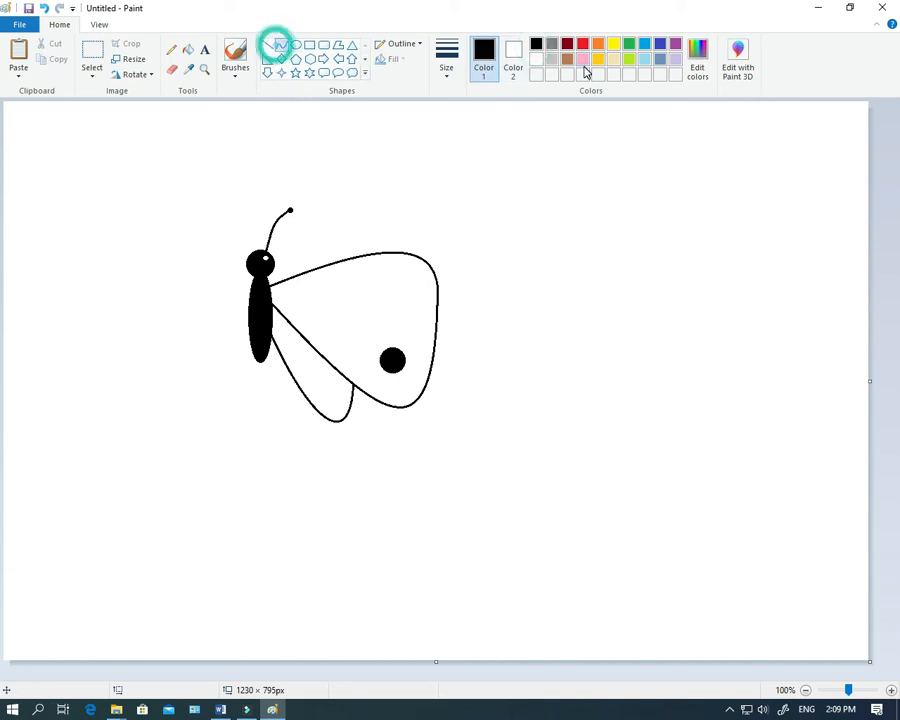
{"action": "left_click", "coordinate": [444, 58]}
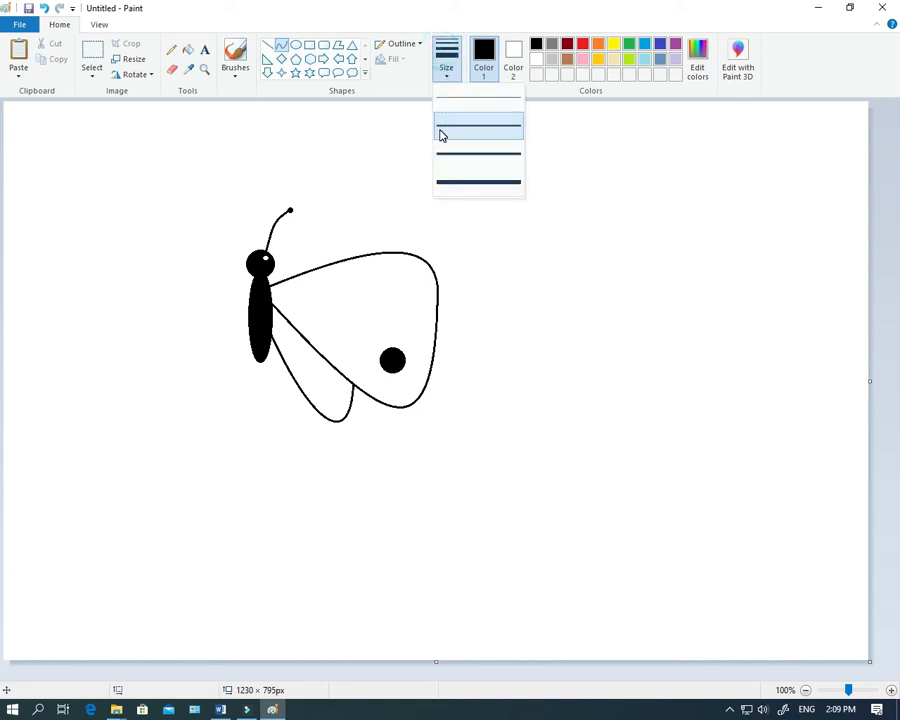
{"action": "left_click", "coordinate": [441, 133]}
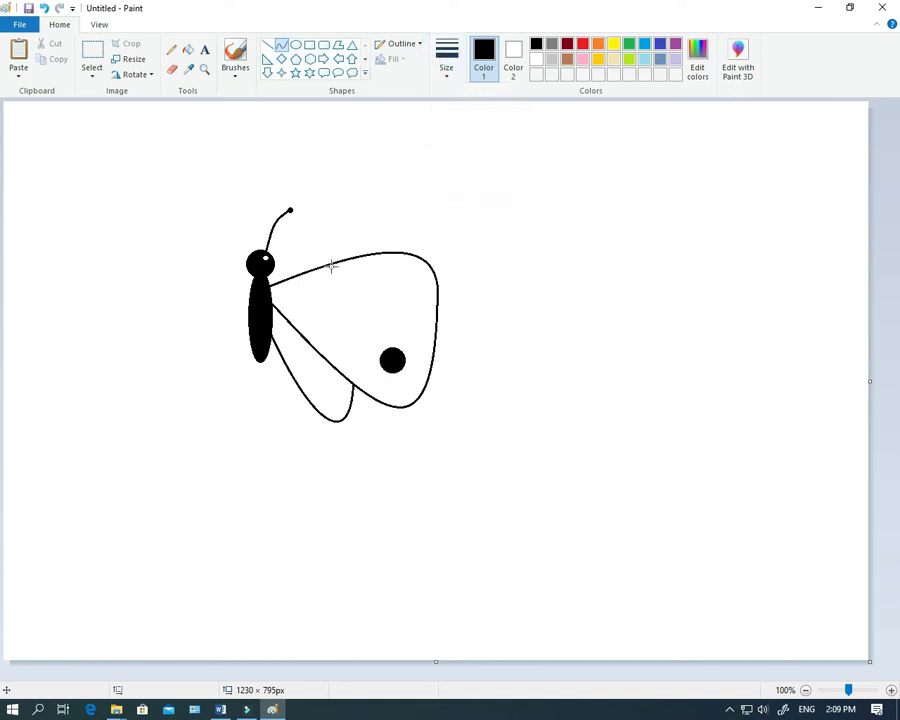
{"action": "left_click_drag", "start_coordinate": [284, 283], "coordinate": [424, 281]}
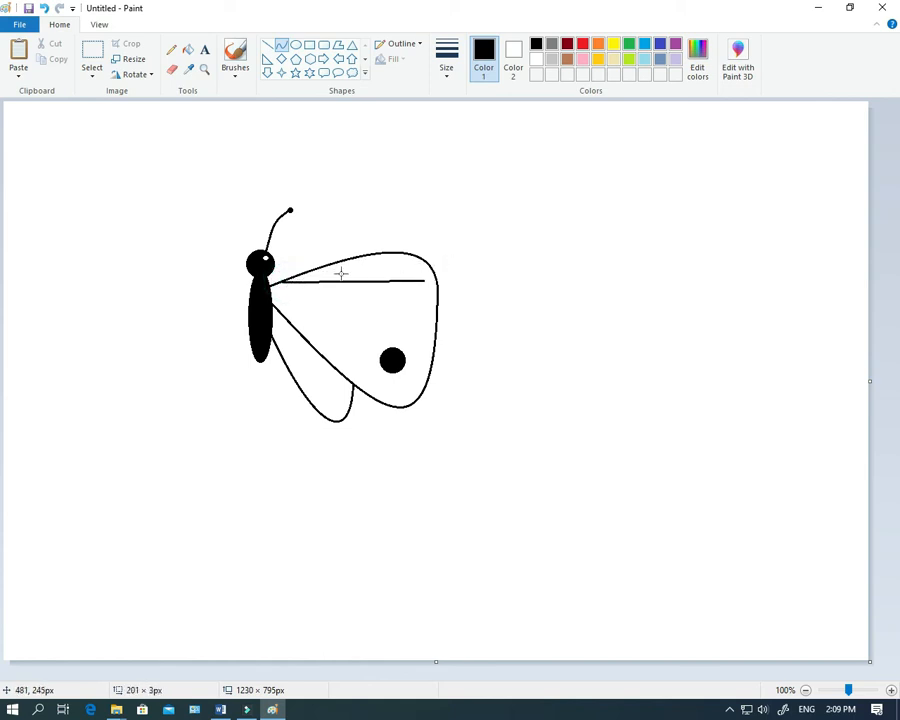
{"action": "left_click_drag", "start_coordinate": [341, 271], "coordinate": [393, 257]}
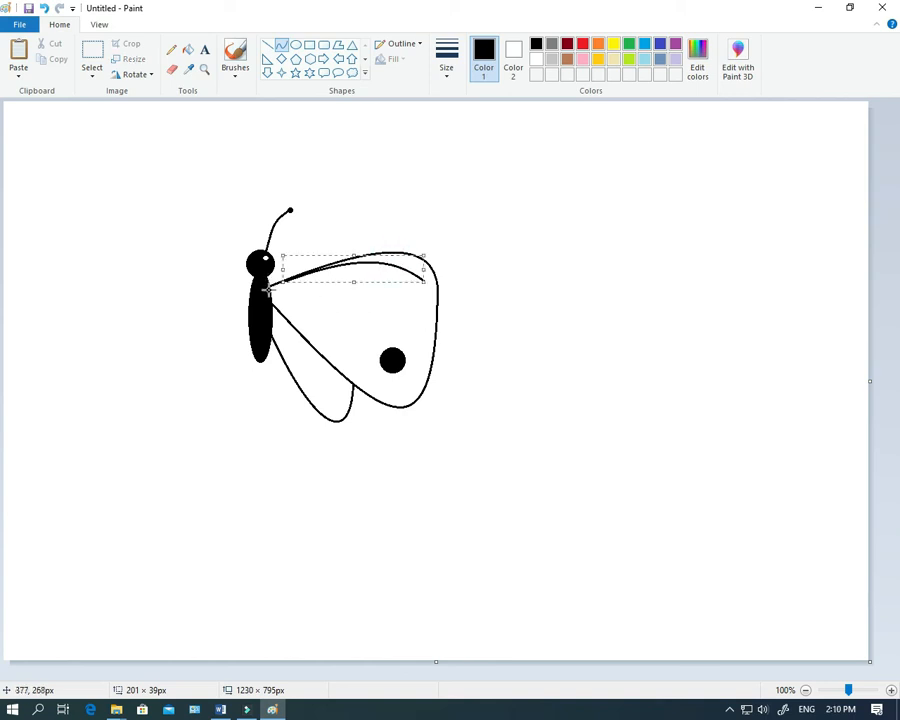
Step: Draw a second vein curve about 180 × 44 px from the upper body, arching below the first vein
{"action": "left_click_drag", "start_coordinate": [268, 289], "coordinate": [396, 303]}
{"action": "left_click_drag", "start_coordinate": [277, 268], "coordinate": [296, 274]}
{"action": "left_click_drag", "start_coordinate": [351, 270], "coordinate": [362, 272]}
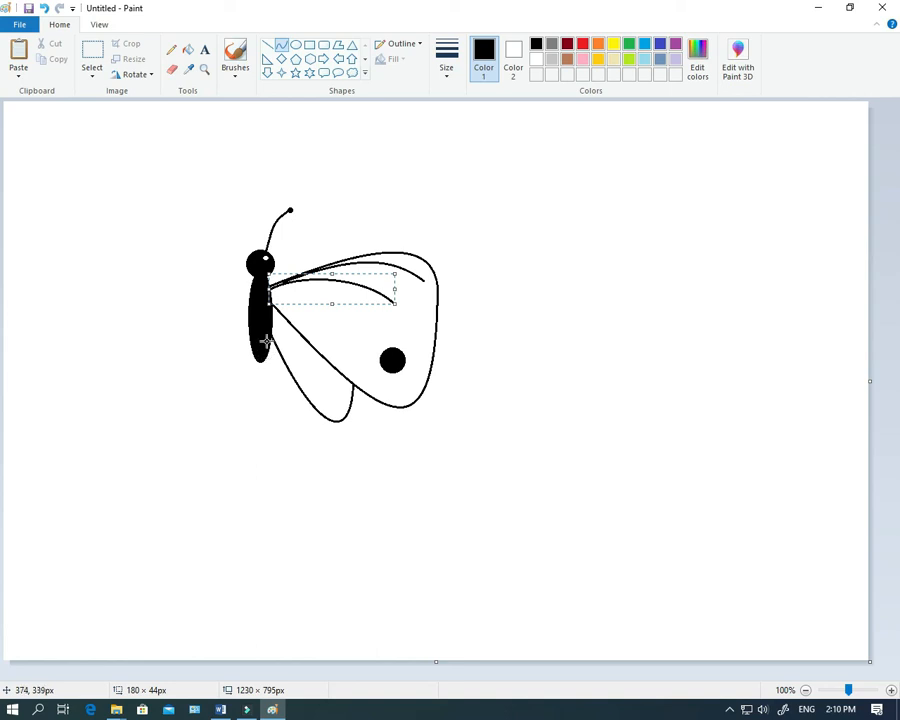
Step: Set up the Airbrush with white as Color 1 and the thickest brush size for shading the butterfly's lower body
{"action": "left_click", "coordinate": [235, 80]}
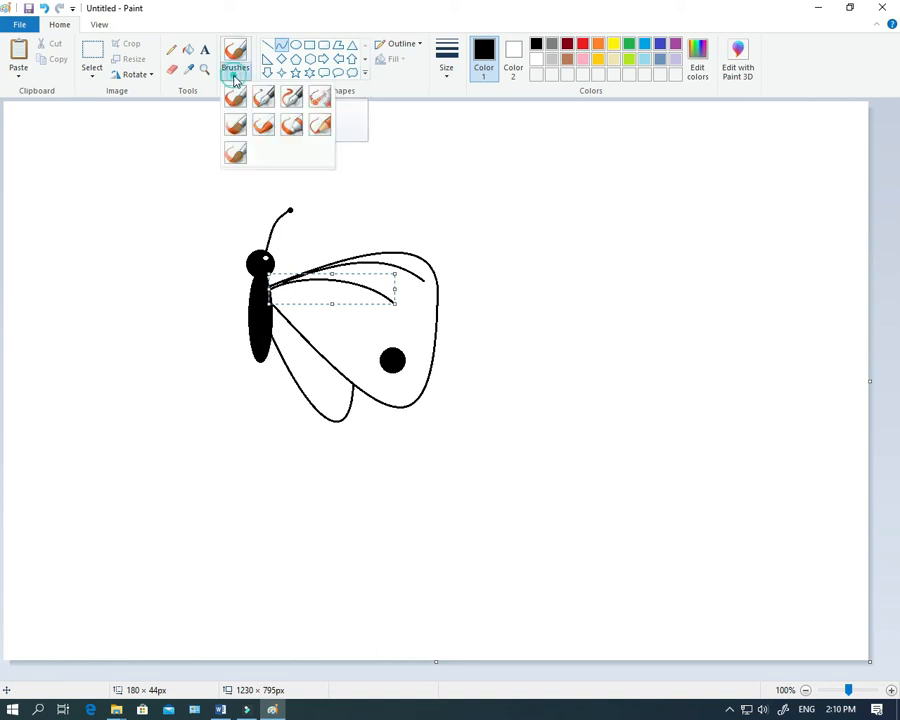
{"action": "left_click", "coordinate": [322, 100]}
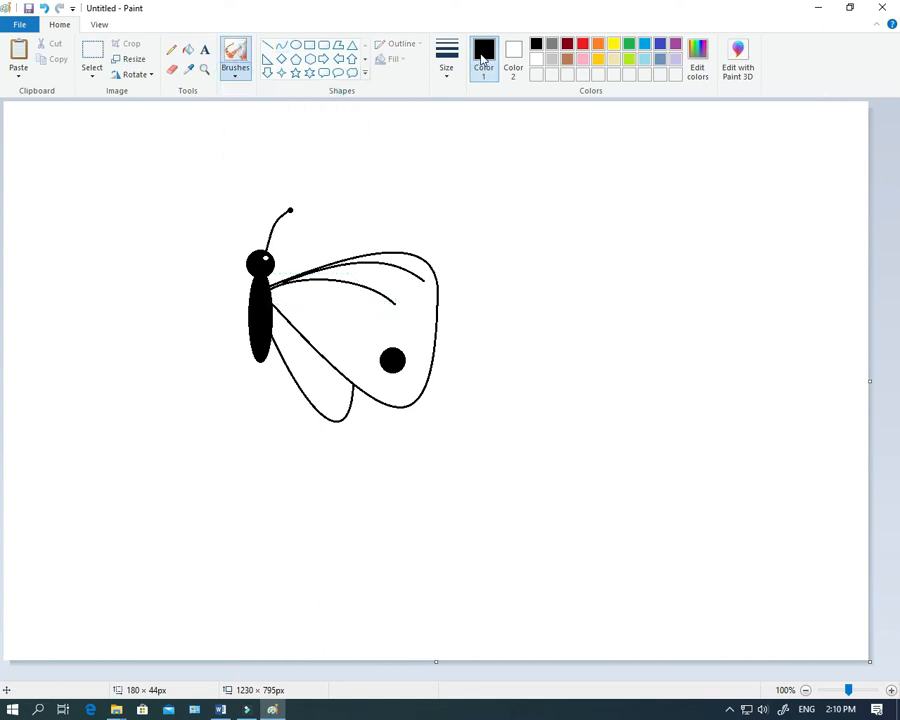
{"action": "left_click", "coordinate": [537, 59]}
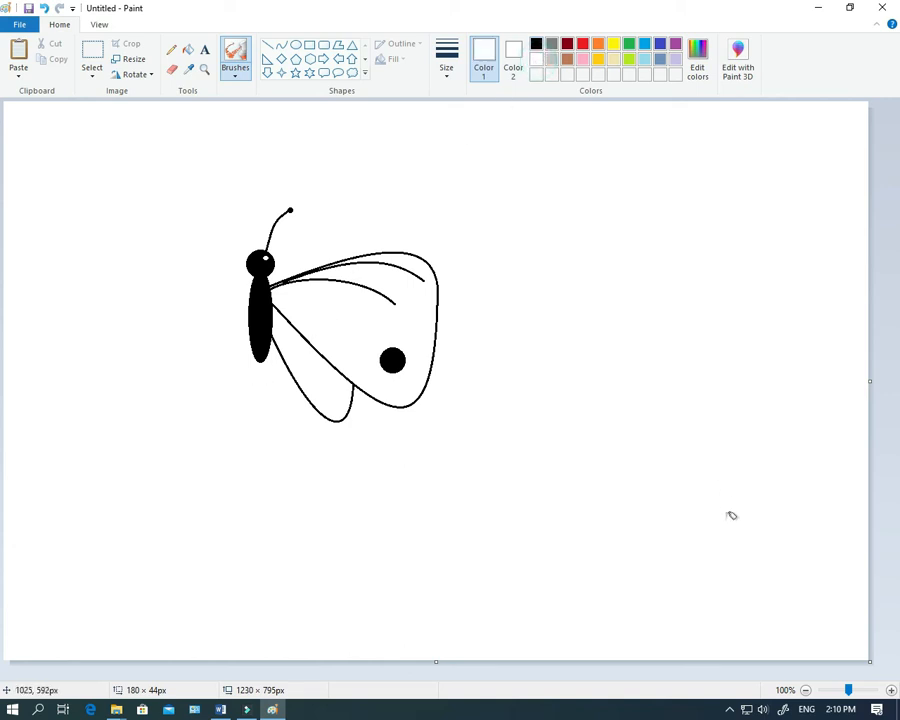
{"action": "left_click", "coordinate": [891, 690]}
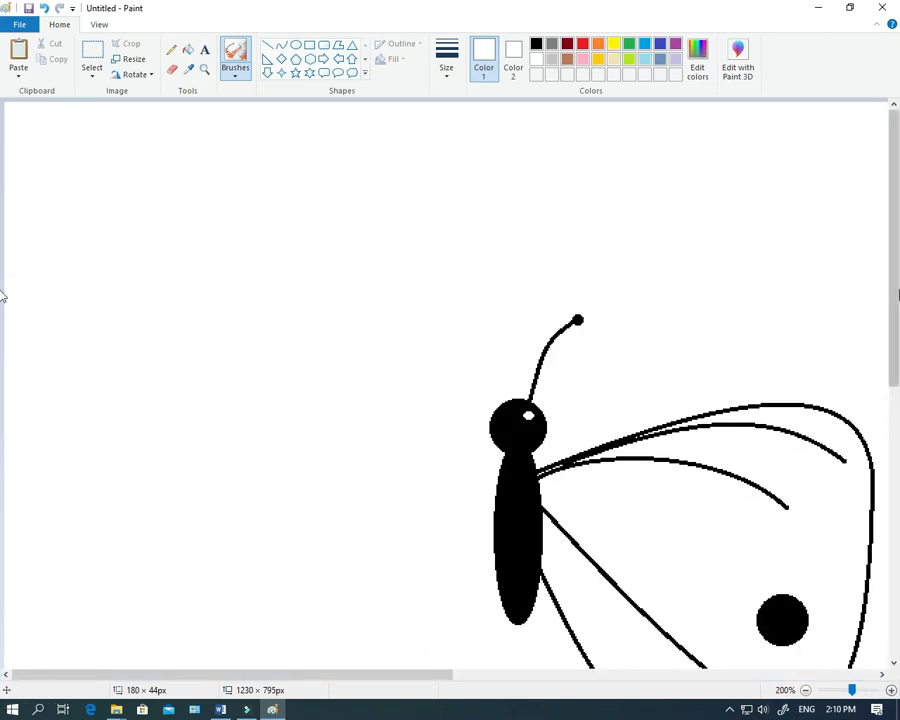
{"action": "left_click_drag", "start_coordinate": [896, 283], "coordinate": [896, 400]}
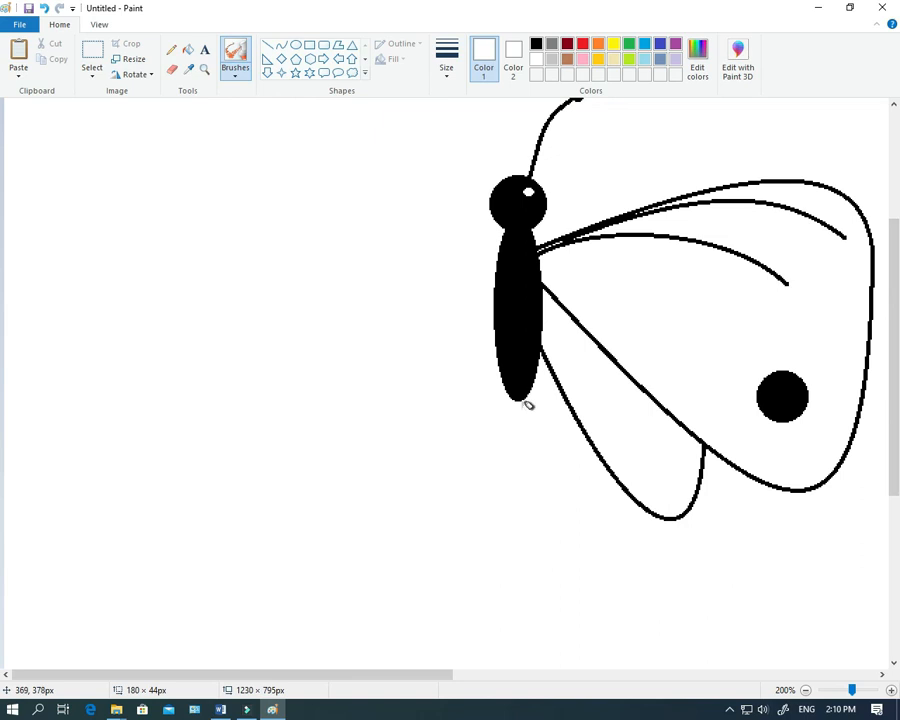
{"action": "left_click", "coordinate": [446, 62]}
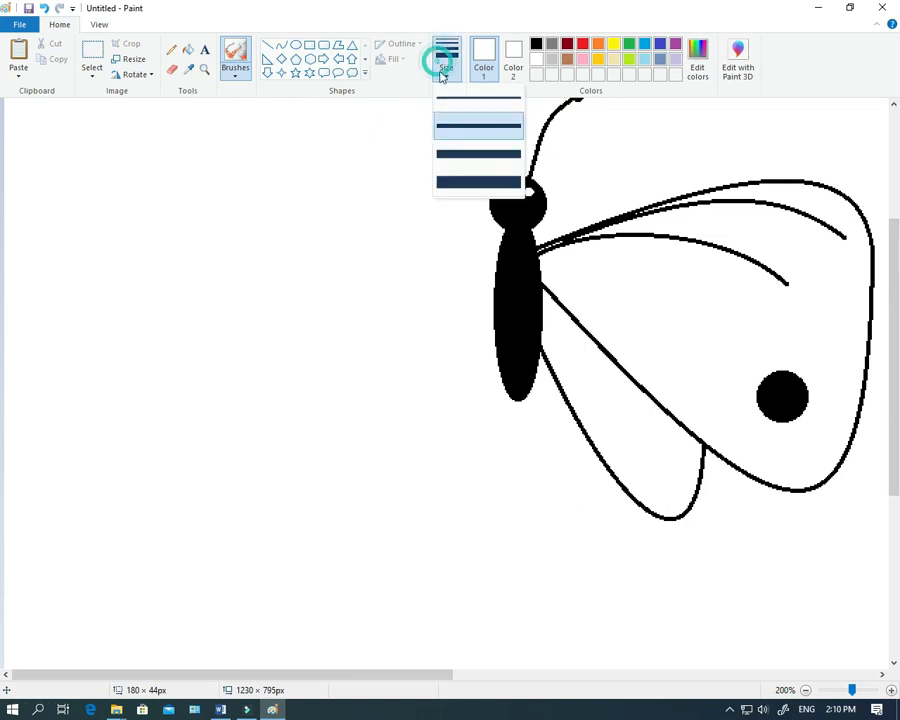
{"action": "left_click", "coordinate": [453, 183]}
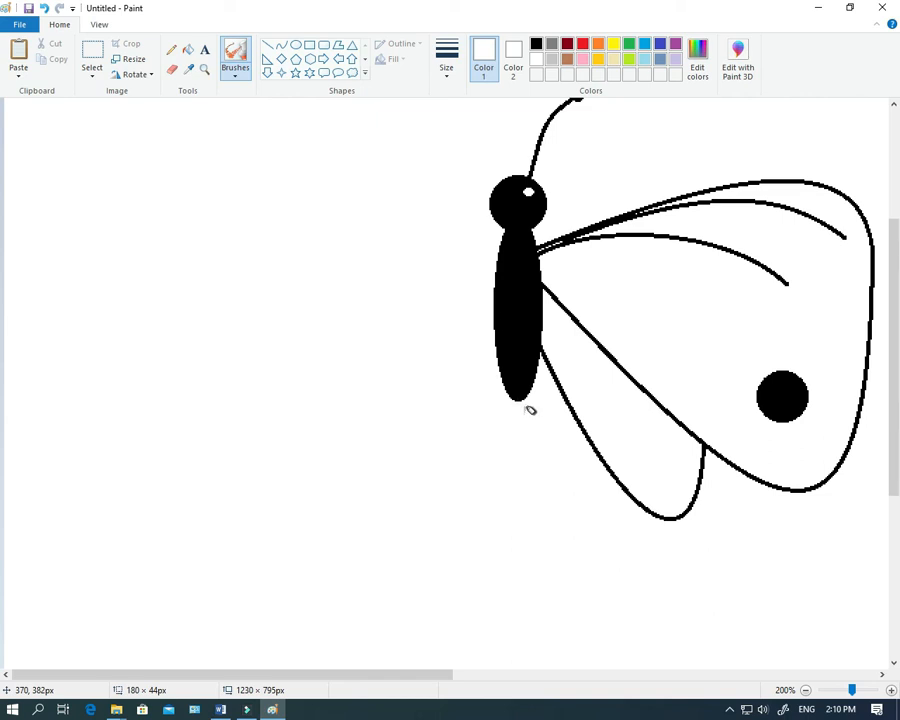
Step: Spray white speckles along the lower right side of the black body's tip, undoing the first stroke that reaches the wing line
{"action": "left_click_drag", "start_coordinate": [520, 412], "coordinate": [545, 345]}
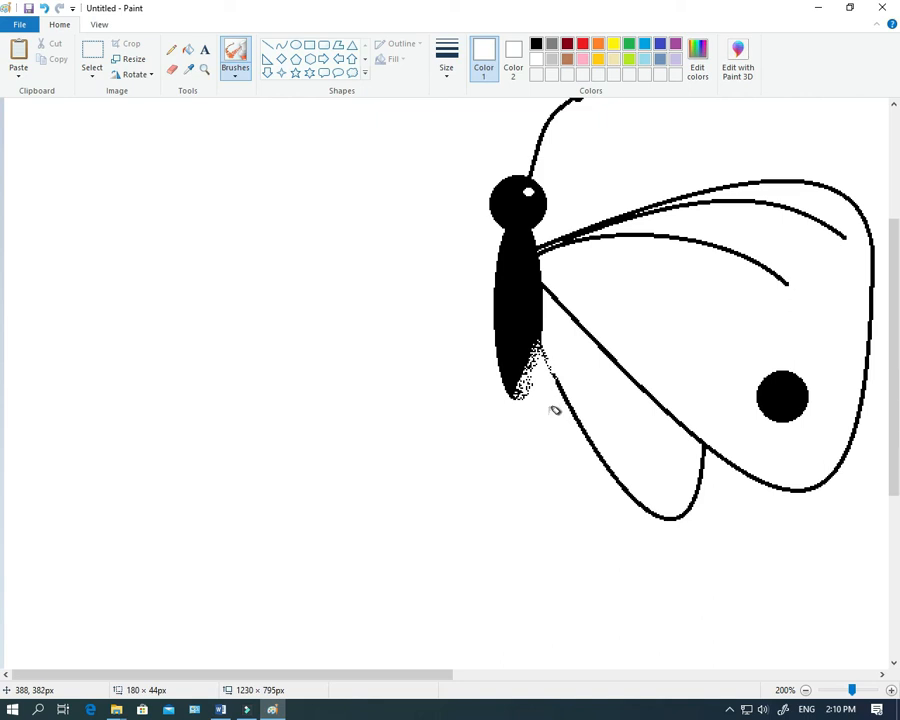
{"action": "key", "text": "ctrl+z"}
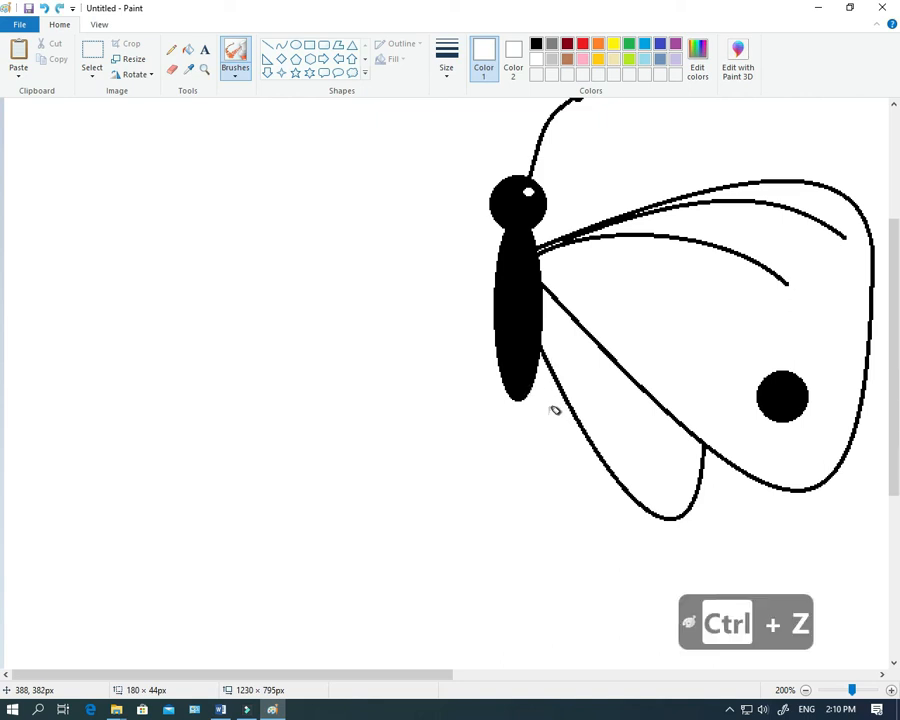
{"action": "left_click_drag", "start_coordinate": [534, 372], "coordinate": [521, 393]}
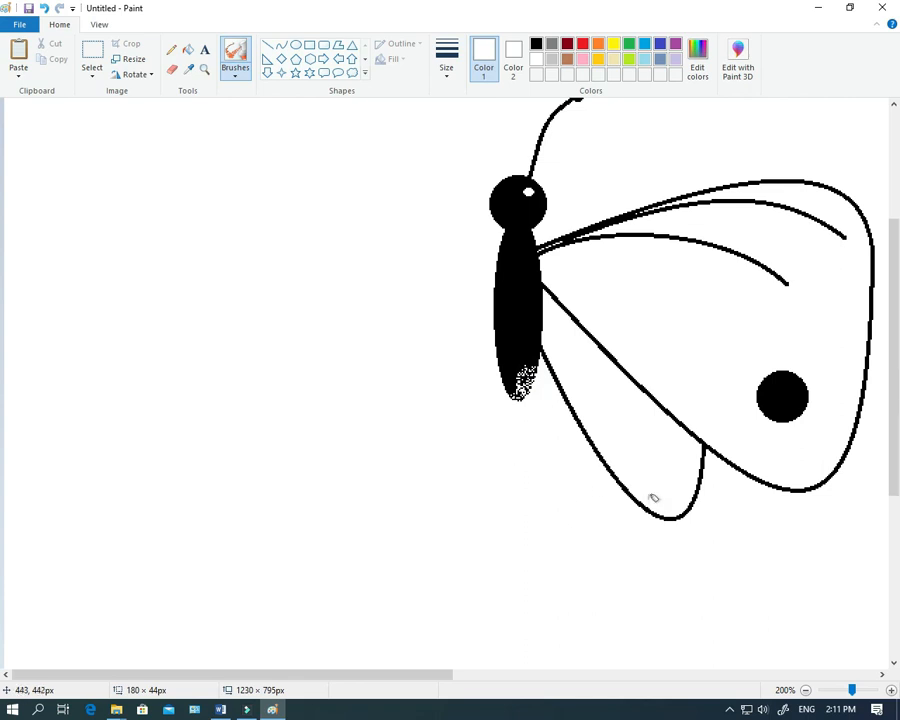
{"action": "left_click", "coordinate": [805, 690]}
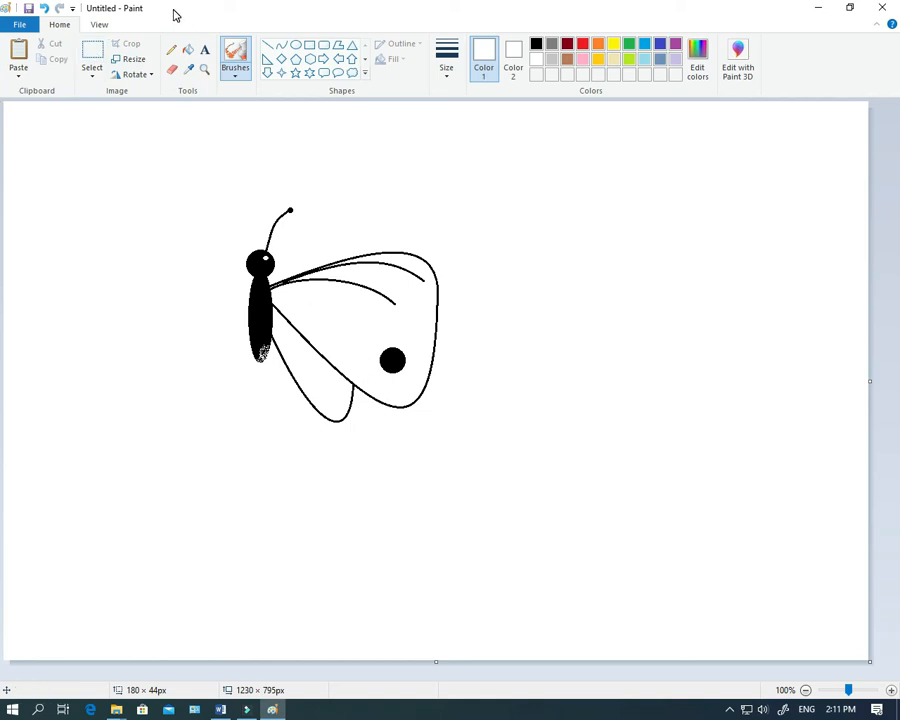
Step: Set the foreground color (Color 1) to black and activate the selection tool
{"action": "left_click", "coordinate": [535, 45]}
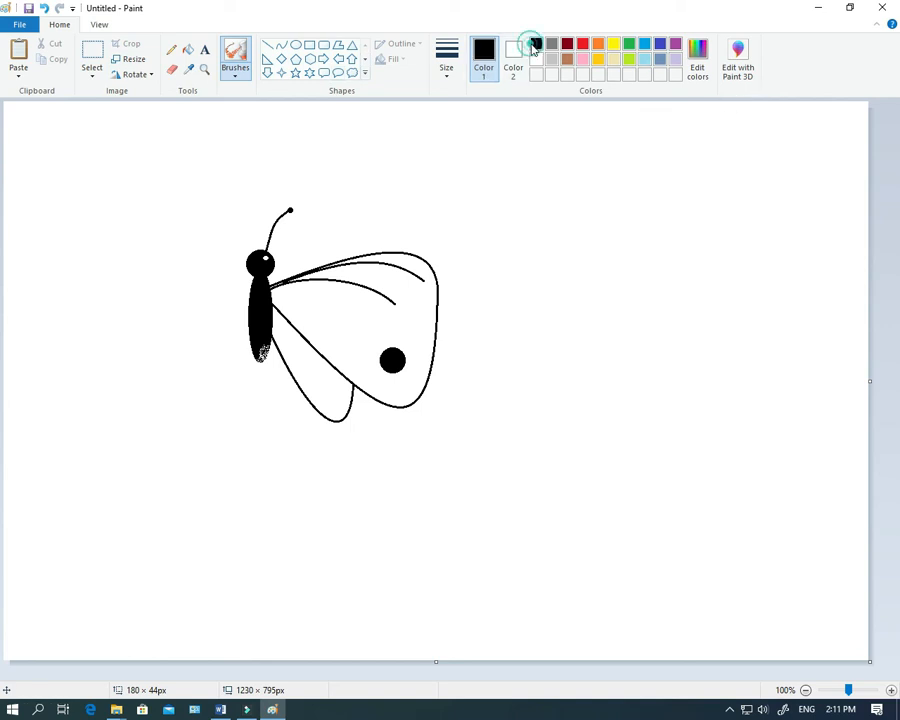
{"action": "left_click", "coordinate": [86, 54]}
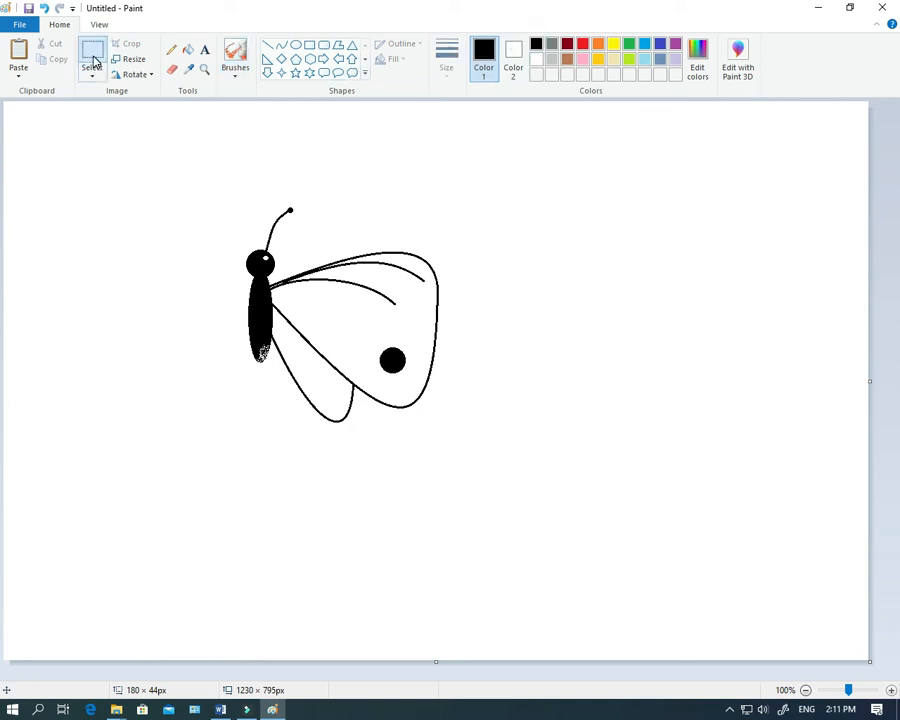
{"action": "left_click", "coordinate": [93, 62]}
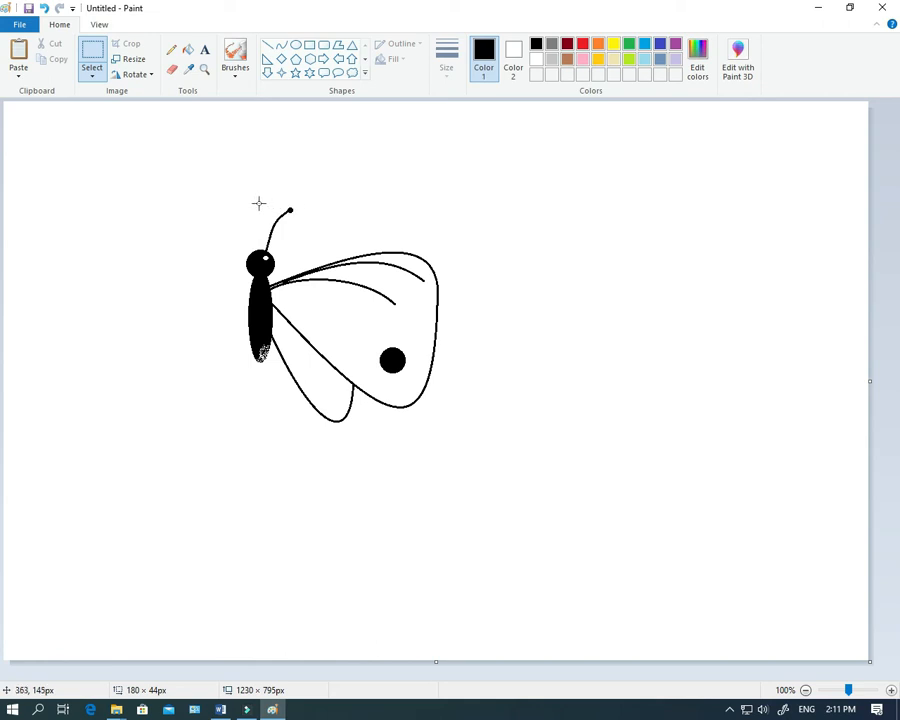
{"action": "left_click_drag", "start_coordinate": [258, 203], "coordinate": [286, 283]}
{"action": "left_click_drag", "start_coordinate": [260, 204], "coordinate": [277, 233]}
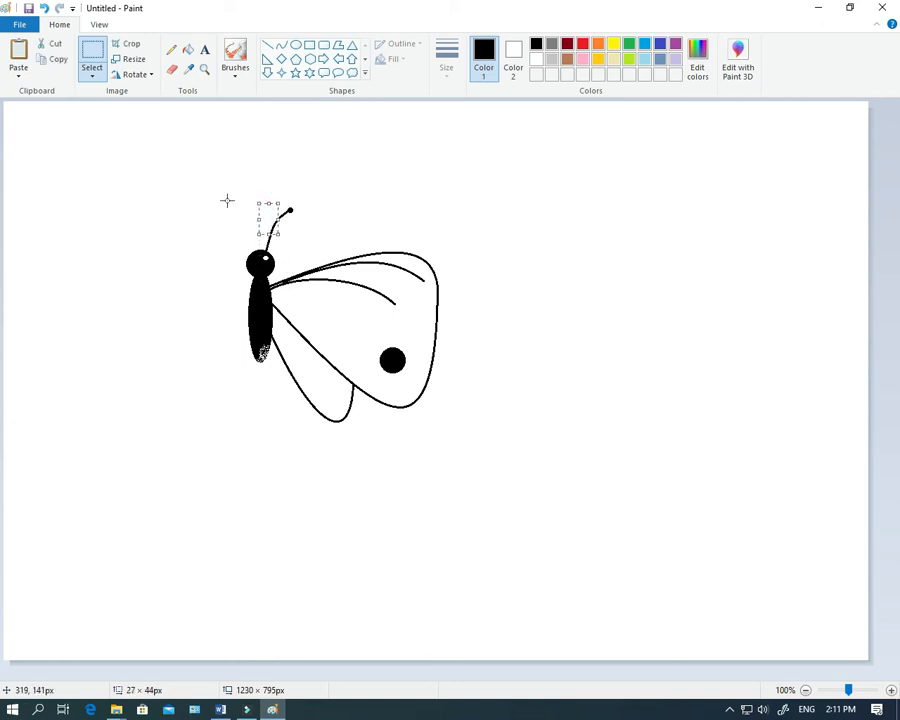
{"action": "left_click", "coordinate": [227, 198]}
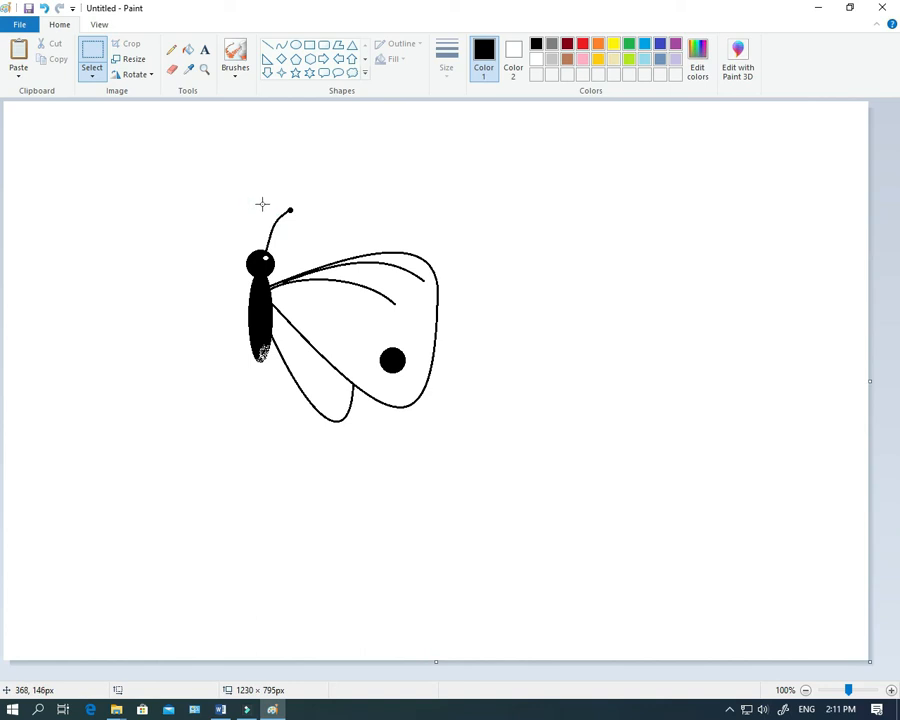
{"action": "left_click_drag", "start_coordinate": [262, 204], "coordinate": [271, 274]}
{"action": "left_click", "coordinate": [243, 199]}
Step: Select the butterfly's right half from the body's midline, about 261 × 349 px, and place a copy to the left of the original
{"action": "left_click_drag", "start_coordinate": [258, 203], "coordinate": [443, 446]}
{"action": "left_click", "coordinate": [233, 200]}
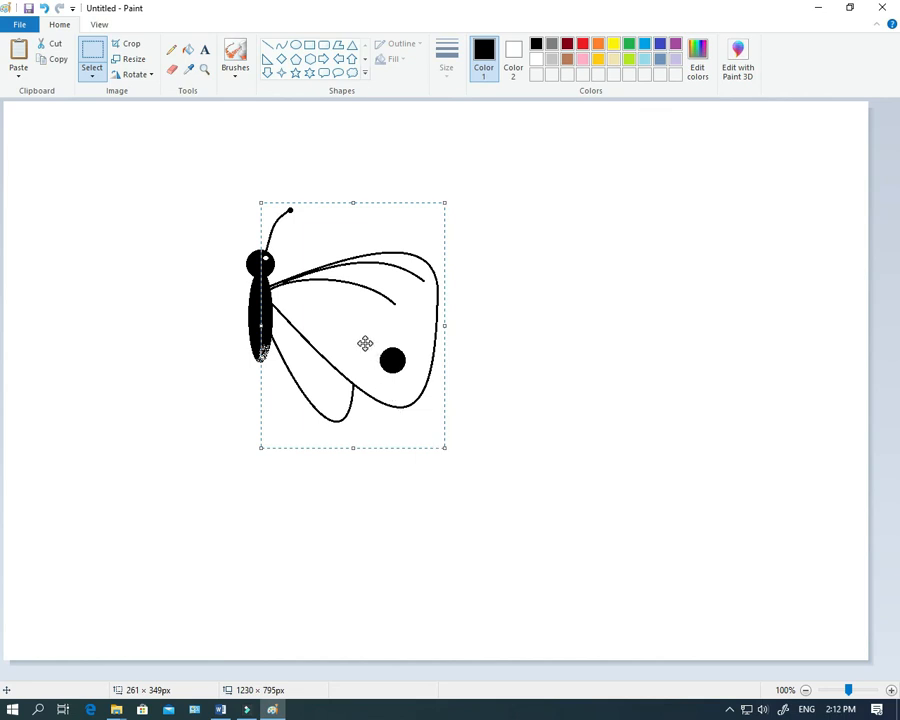
{"action": "left_click_drag", "start_coordinate": [365, 343], "coordinate": [151, 327]}
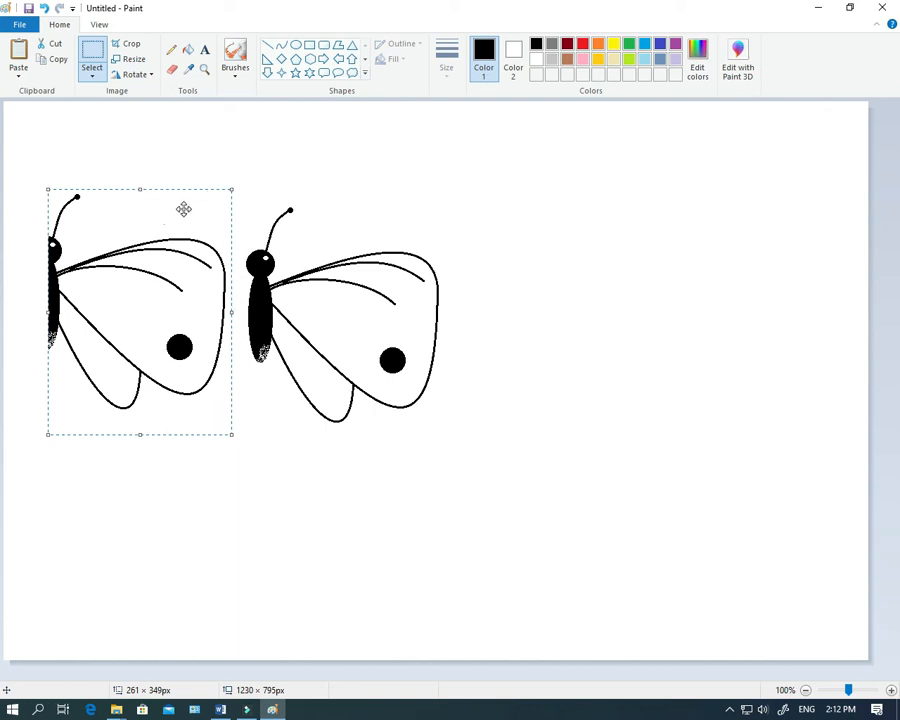
Step: Flip the copied half horizontally and align it with the original at the body's midline to complete the butterfly
{"action": "left_click", "coordinate": [143, 77]}
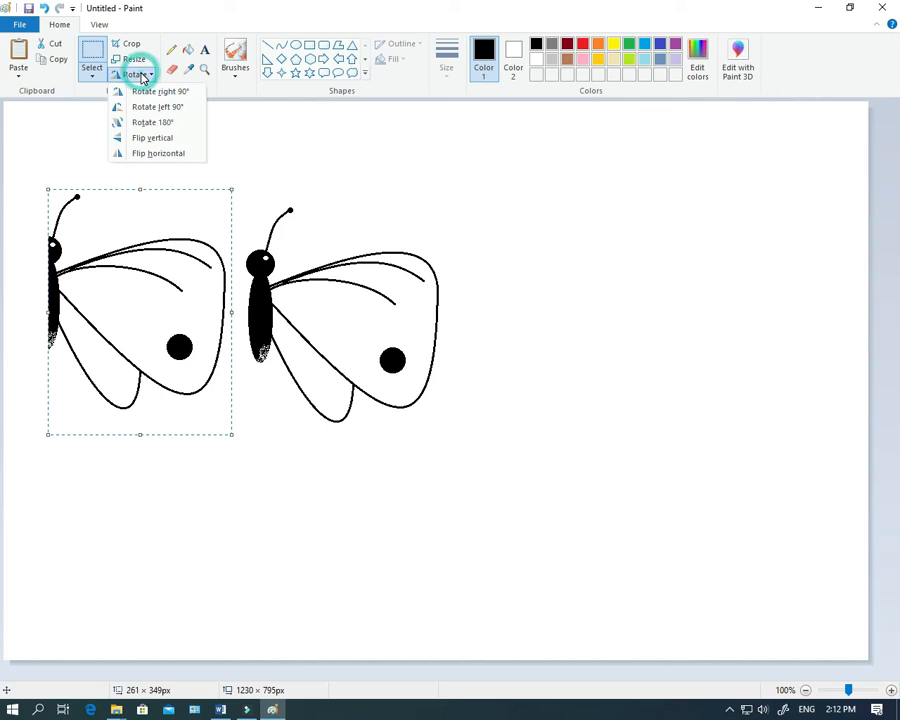
{"action": "left_click", "coordinate": [155, 155]}
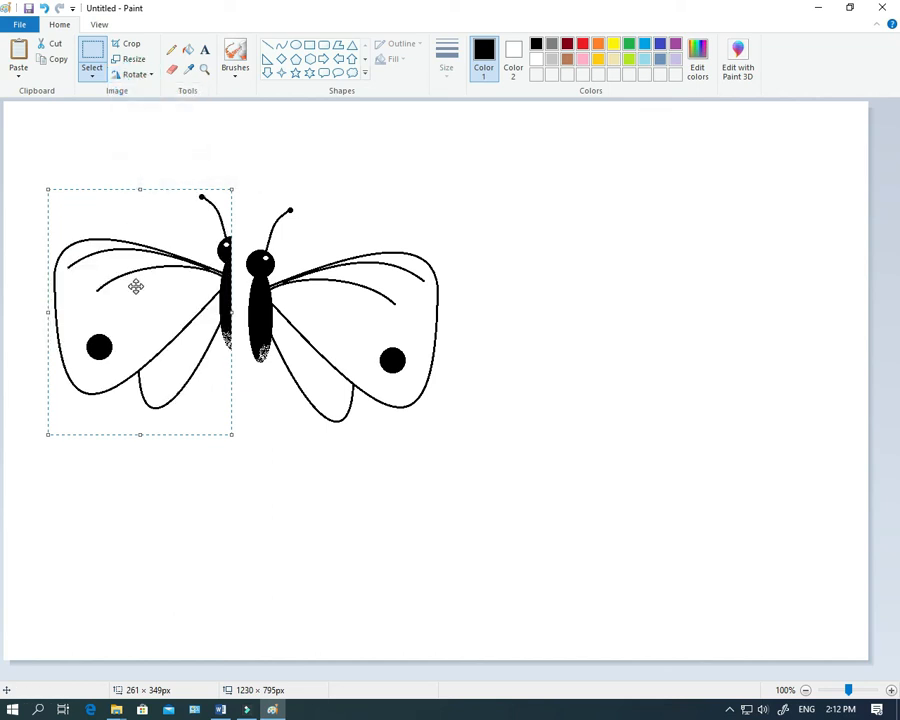
{"action": "left_click_drag", "start_coordinate": [135, 287], "coordinate": [165, 300]}
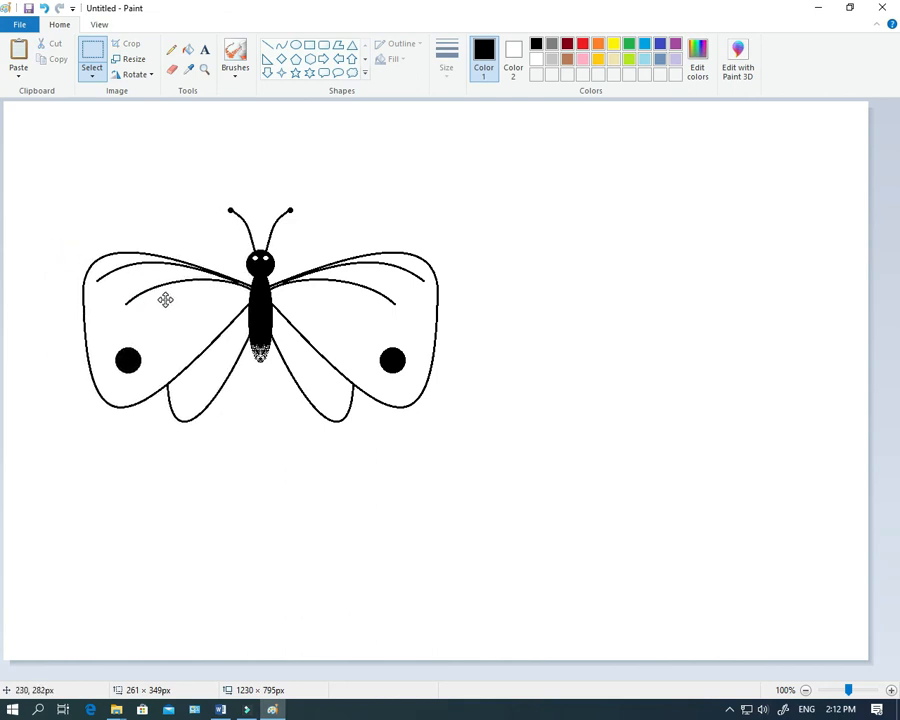
{"action": "left_click_drag", "start_coordinate": [165, 300], "coordinate": [165, 302]}
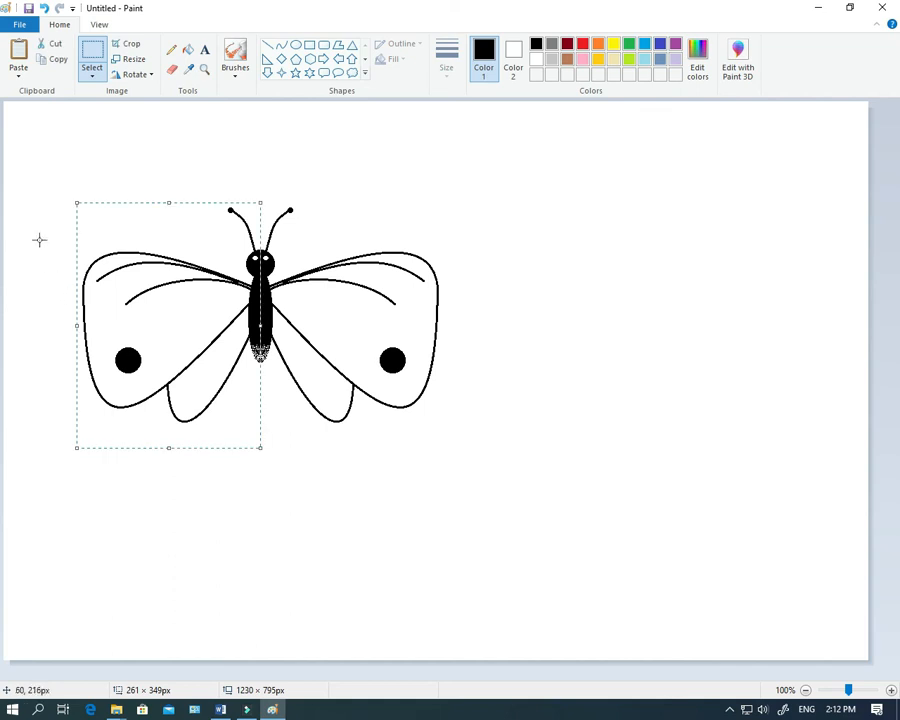
Step: Select the whole butterfly, about 544 × 386 px, and place a copy to its right
{"action": "left_click_drag", "start_coordinate": [64, 181], "coordinate": [447, 453]}
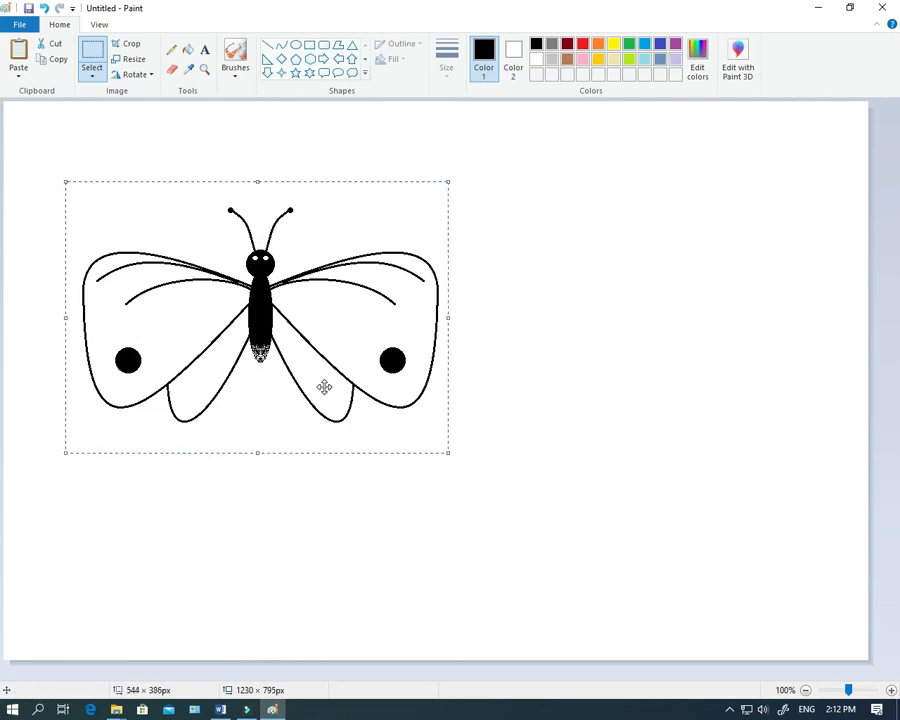
{"action": "left_click_drag", "start_coordinate": [324, 385], "coordinate": [707, 386]}
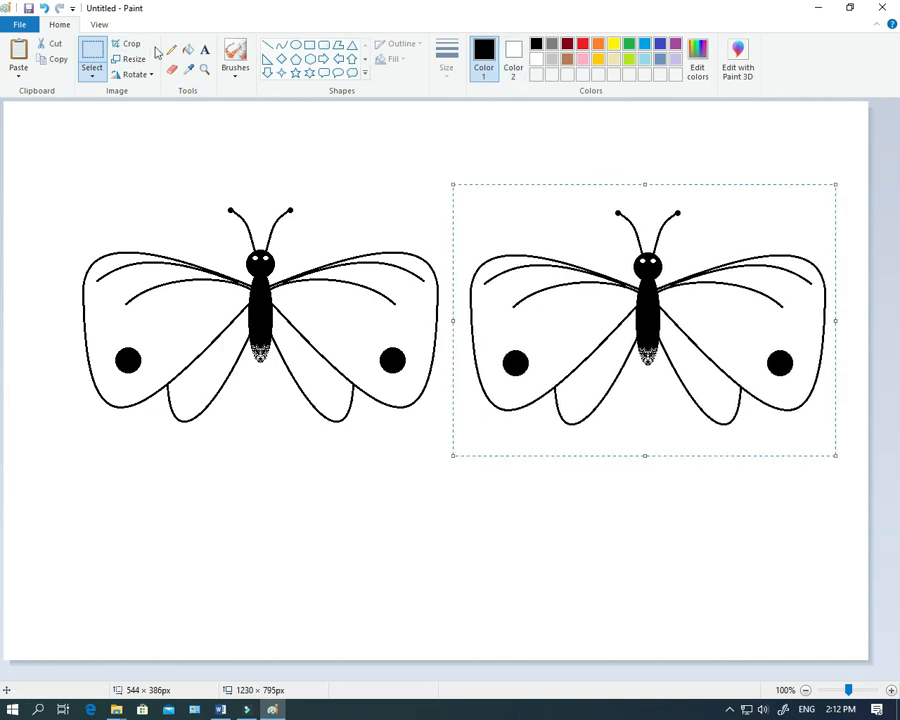
Step: Fill the two large and two small wings of the left butterfly with yellow
{"action": "left_click", "coordinate": [188, 50]}
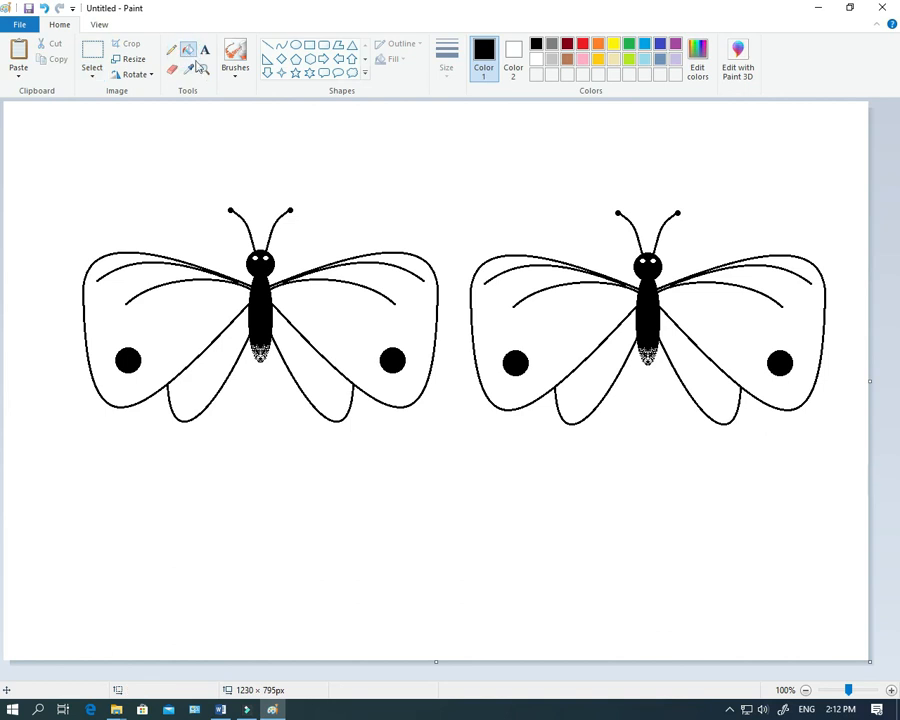
{"action": "left_click", "coordinate": [614, 45]}
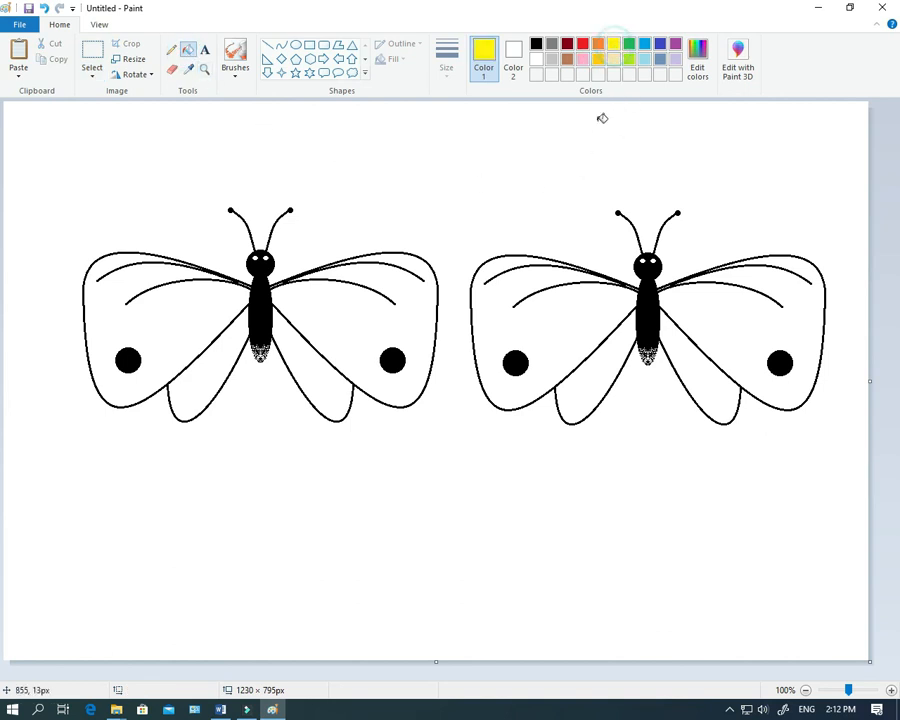
{"action": "left_click", "coordinate": [191, 321]}
{"action": "left_click", "coordinate": [338, 326]}
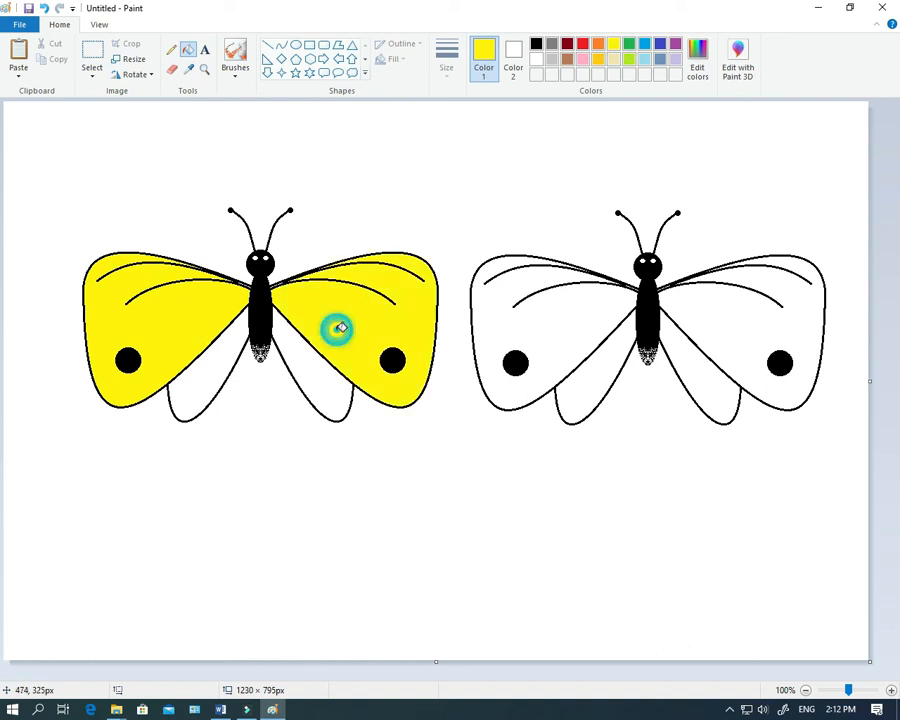
{"action": "left_click", "coordinate": [309, 355]}
{"action": "left_click", "coordinate": [227, 347]}
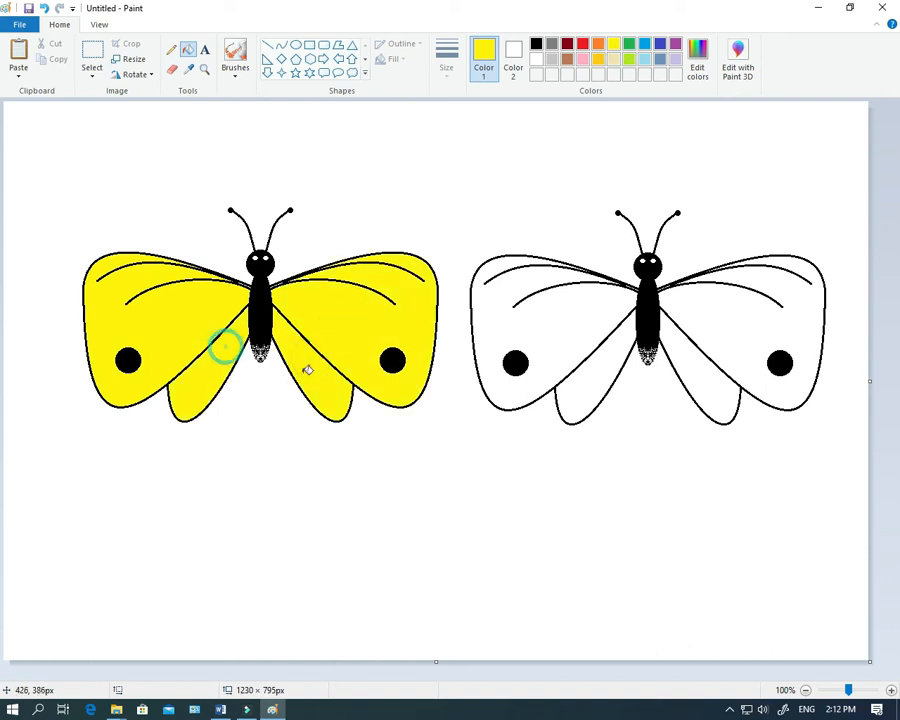
Step: Fill the two large and two small wings of the right butterfly with red
{"action": "left_click", "coordinate": [585, 50]}
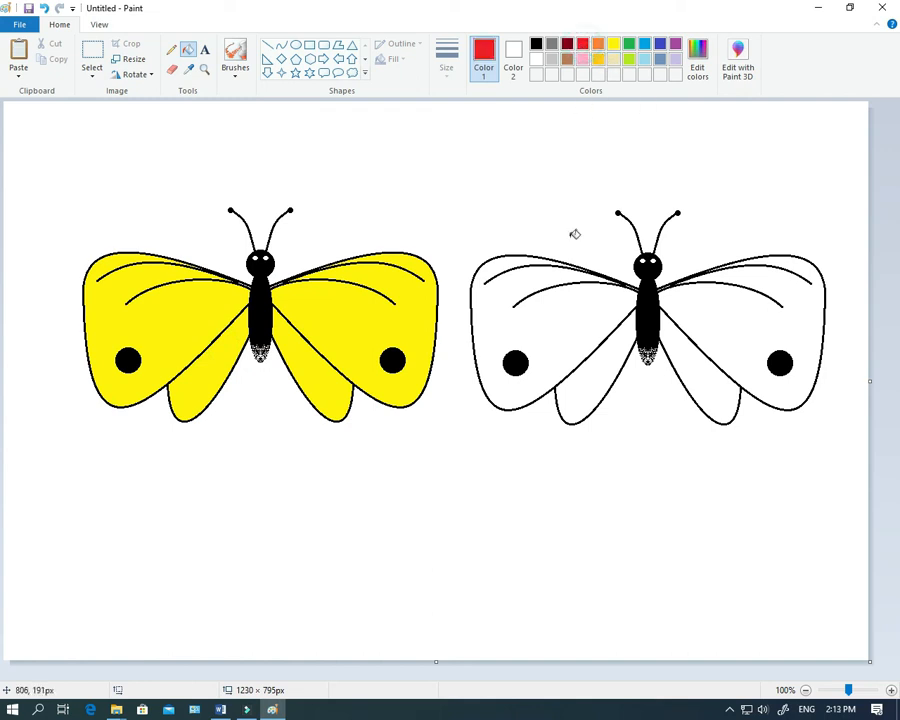
{"action": "left_click", "coordinate": [540, 276]}
{"action": "left_click", "coordinate": [706, 314]}
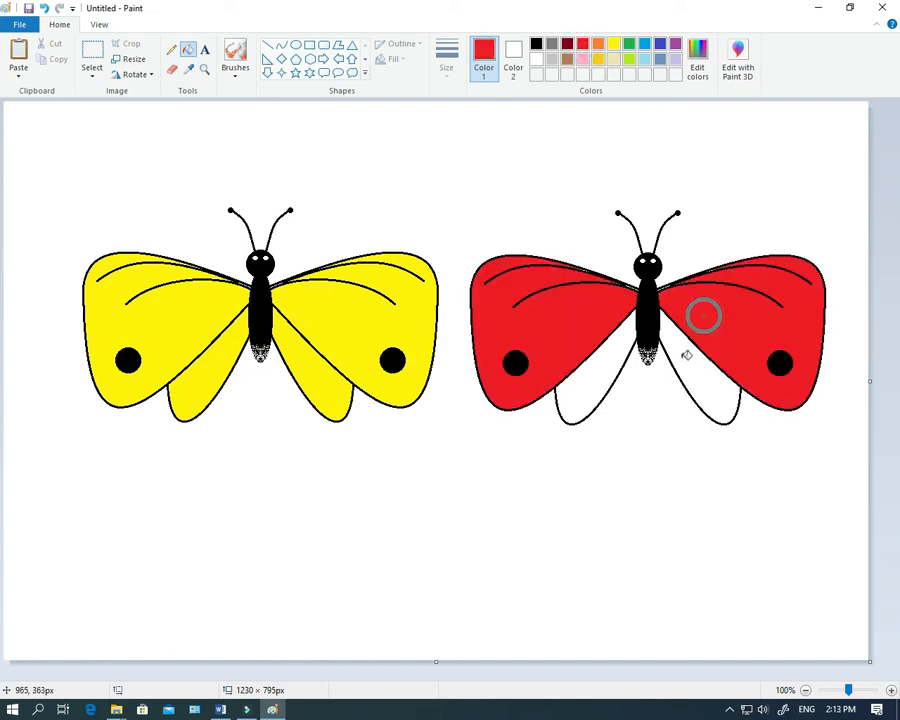
{"action": "left_click", "coordinate": [684, 364]}
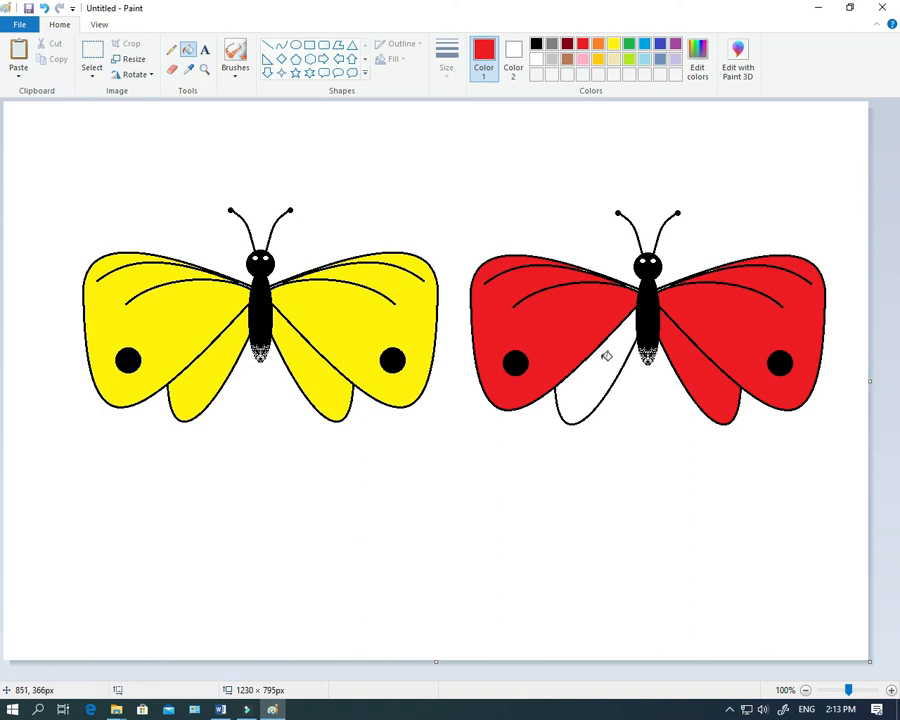
{"action": "left_click", "coordinate": [604, 360]}
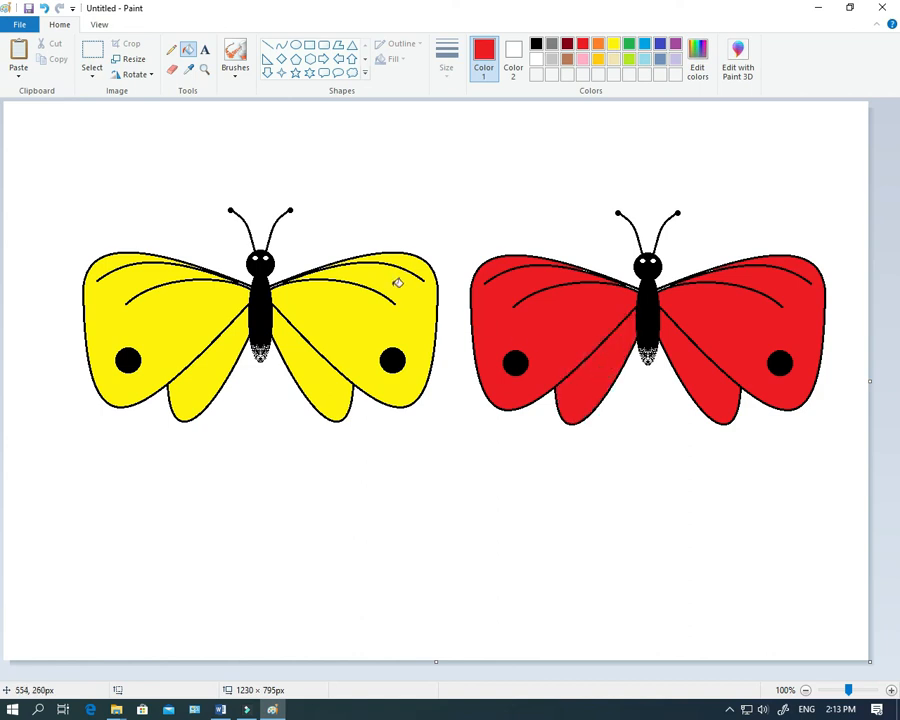
Step: Try to place a copy of the yellow butterfly, about 519 × 376 px, below the two butterflies, and undo it
{"action": "left_click", "coordinate": [91, 52]}
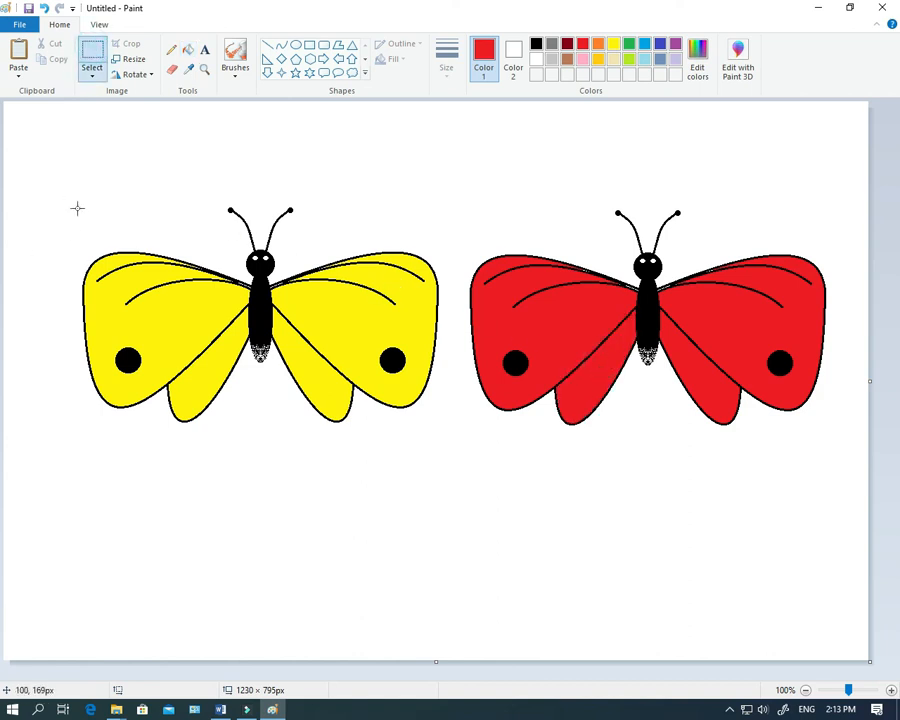
{"action": "left_click_drag", "start_coordinate": [79, 169], "coordinate": [425, 466]}
{"action": "left_click_drag", "start_coordinate": [456, 469], "coordinate": [444, 433]}
{"action": "left_click_drag", "start_coordinate": [337, 369], "coordinate": [474, 621]}
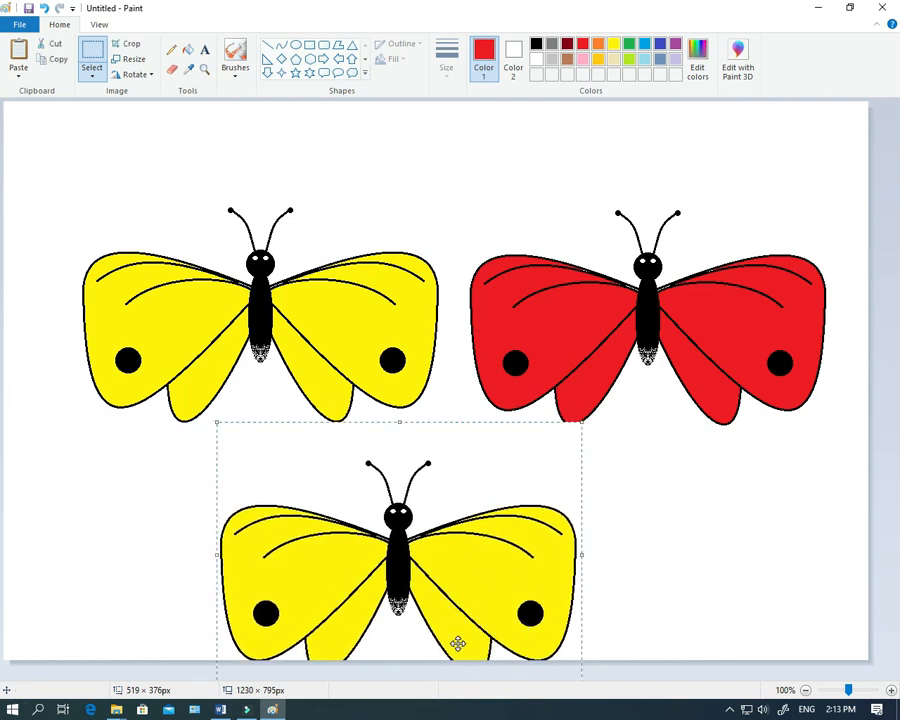
{"action": "key", "text": "ctrl+z"}
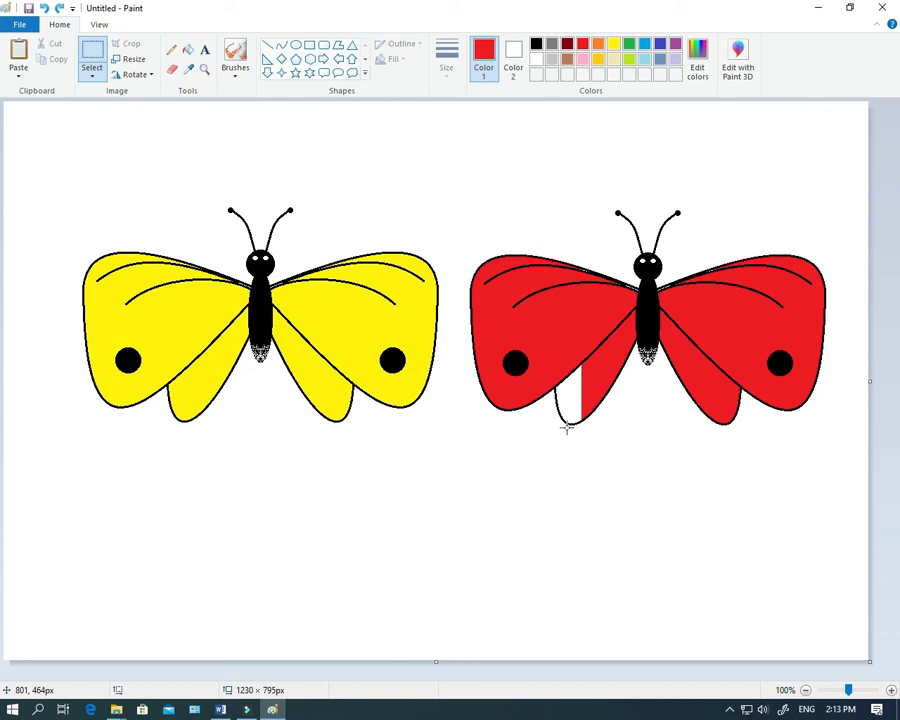
Step: Undo the last change and fill the small left wing of the right butterfly with red
{"action": "key", "text": "ctrl+z"}
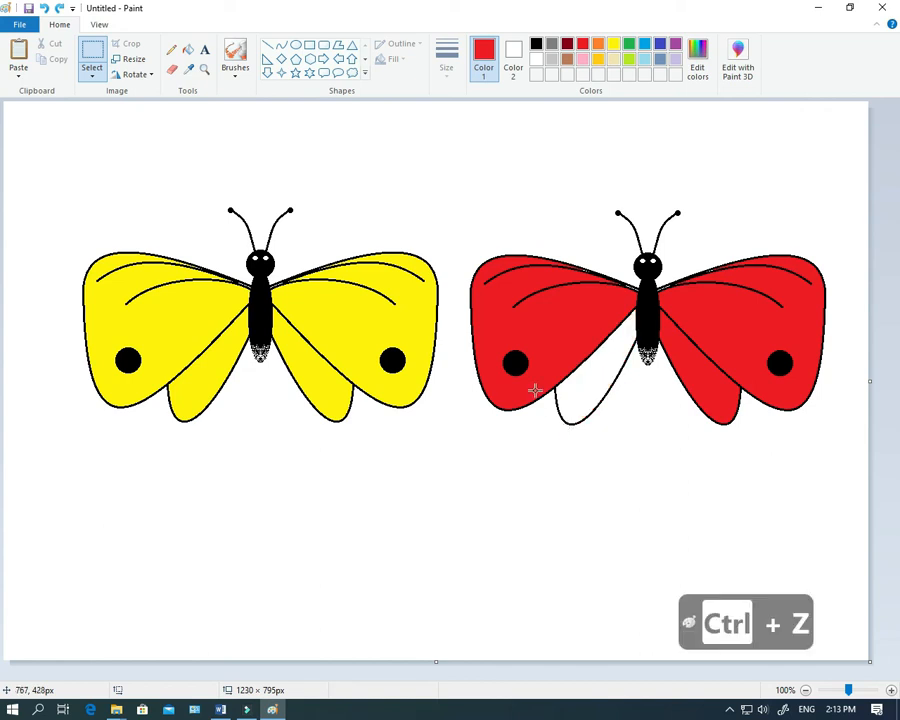
{"action": "left_click", "coordinate": [188, 49]}
{"action": "left_click", "coordinate": [596, 364]}
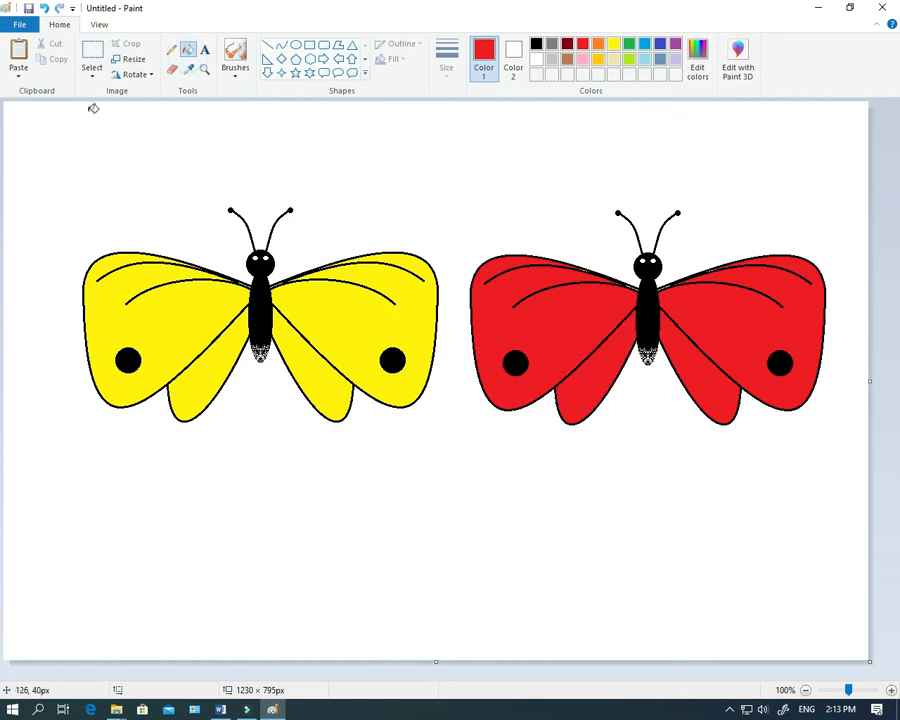
Step: Select the yellow butterfly with an area of about 557 × 446 px and move it toward the canvas's upper-left corner
{"action": "left_click", "coordinate": [90, 55]}
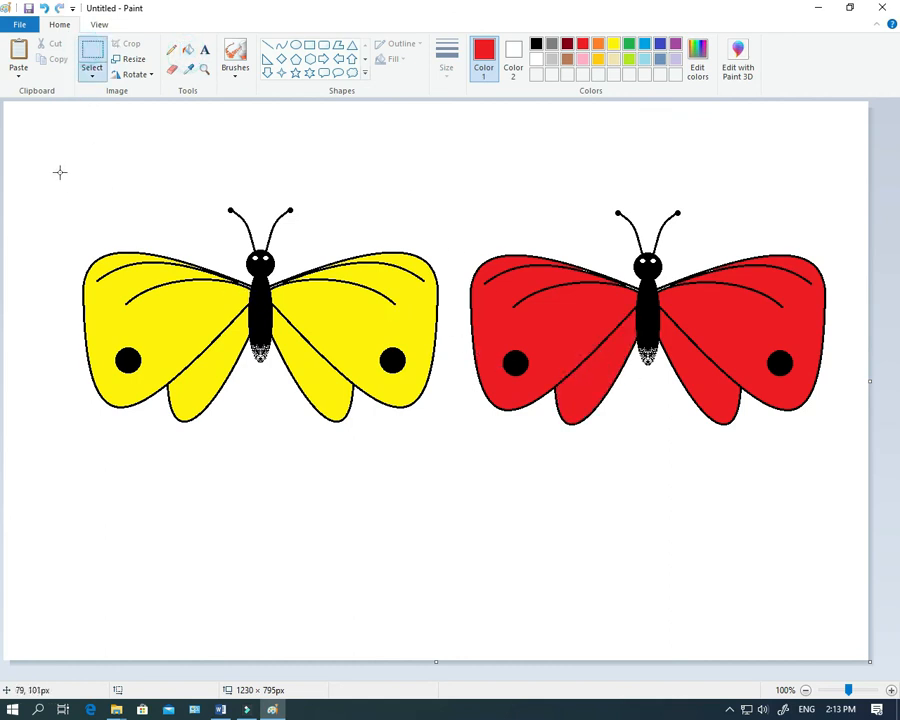
{"action": "left_click_drag", "start_coordinate": [61, 173], "coordinate": [451, 485]}
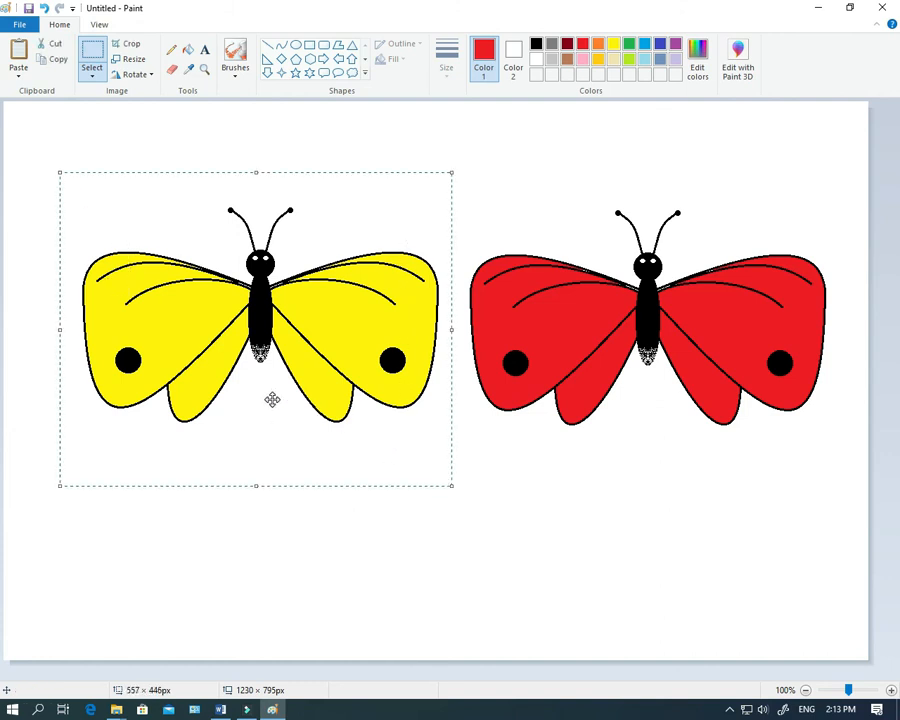
{"action": "left_click_drag", "start_coordinate": [269, 397], "coordinate": [242, 351]}
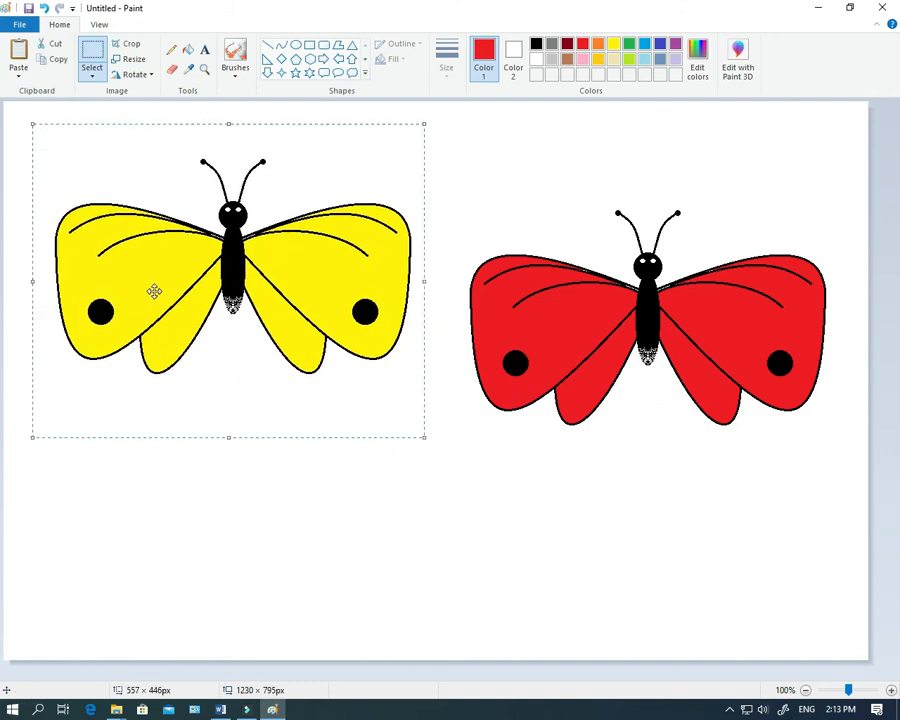
{"action": "left_click_drag", "start_coordinate": [201, 318], "coordinate": [193, 302]}
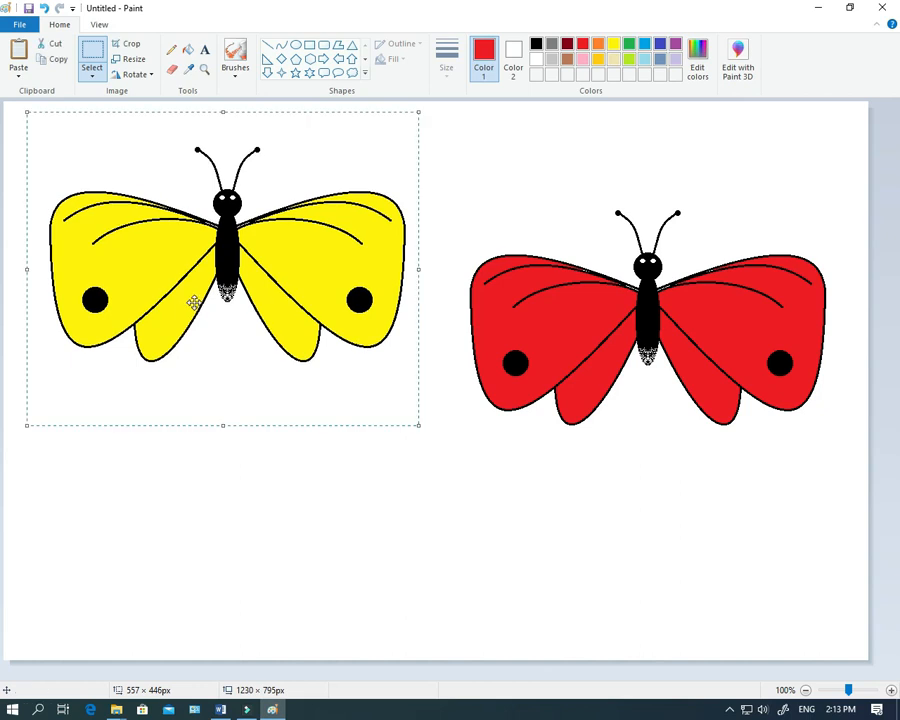
{"action": "key", "text": "ctrl"}
{"action": "left_click", "coordinate": [352, 496]}
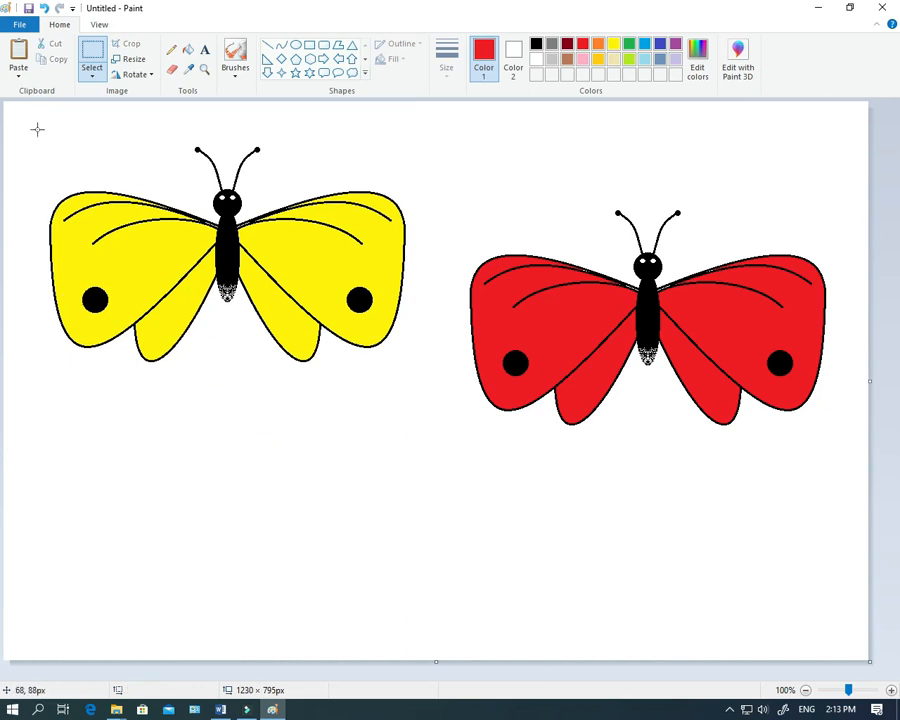
Step: Place a copy of the yellow butterfly, about 537 × 360 px, below the original and shrink it to about 257 × 151 px
{"action": "left_click_drag", "start_coordinate": [37, 122], "coordinate": [415, 375]}
{"action": "left_click_drag", "start_coordinate": [288, 292], "coordinate": [325, 568]}
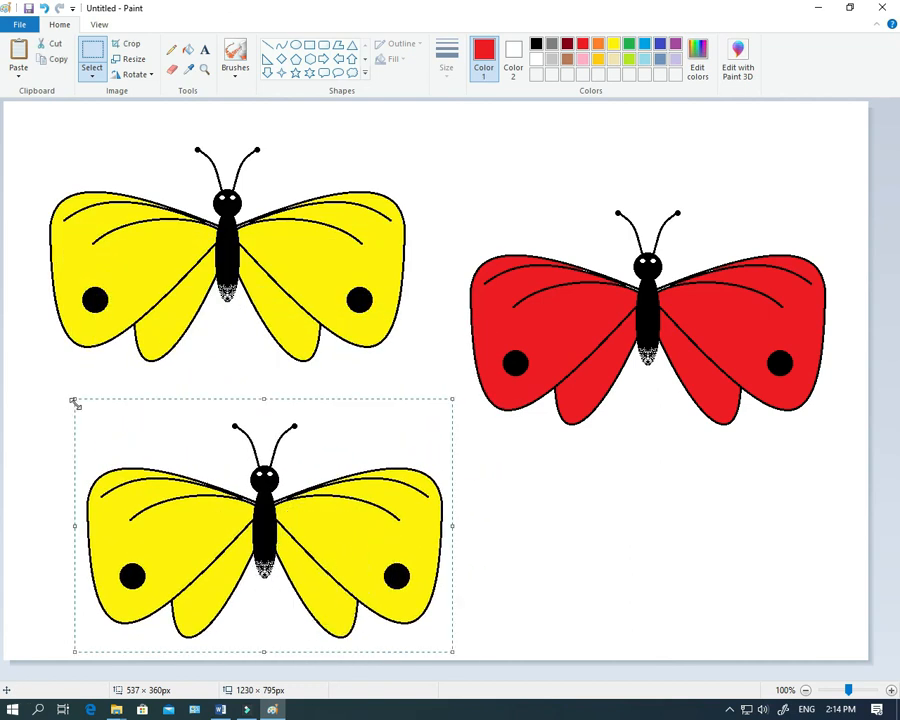
{"action": "left_click_drag", "start_coordinate": [73, 399], "coordinate": [272, 546]}
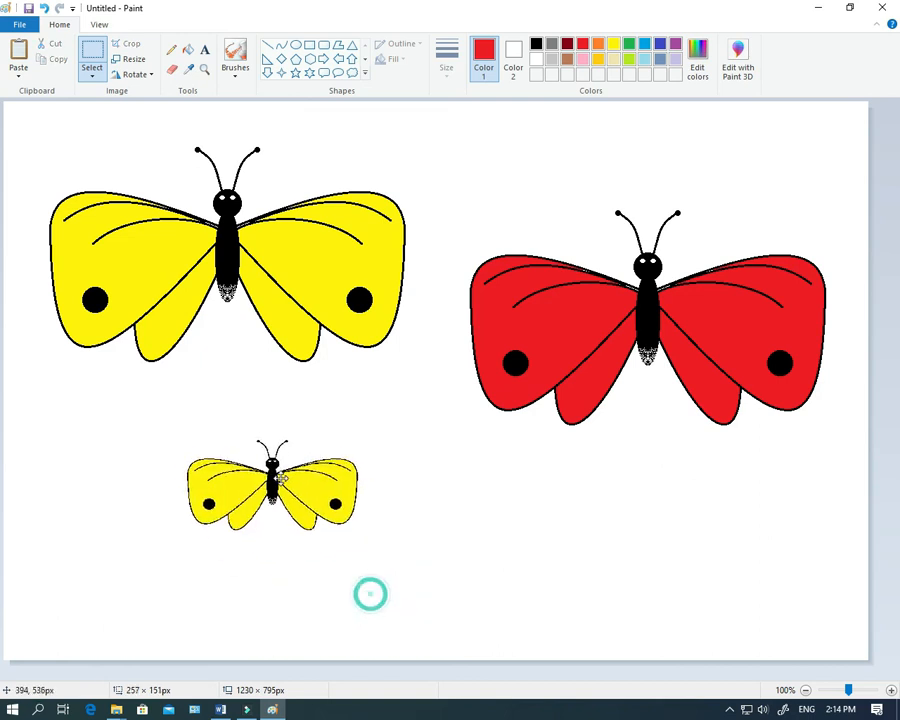